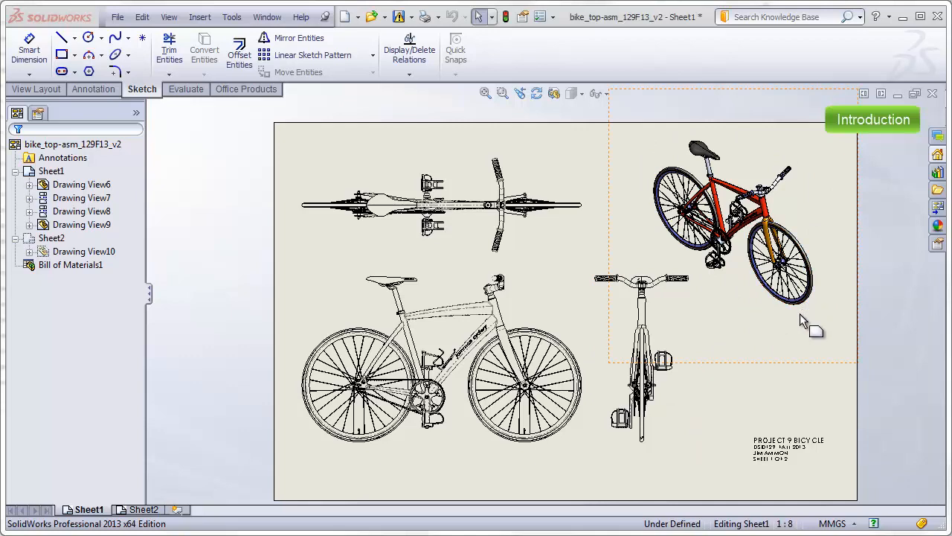
Look over Sheet2 with the exploded frame view of the bicycle drawing, and return to Sheet1
click(144, 508)
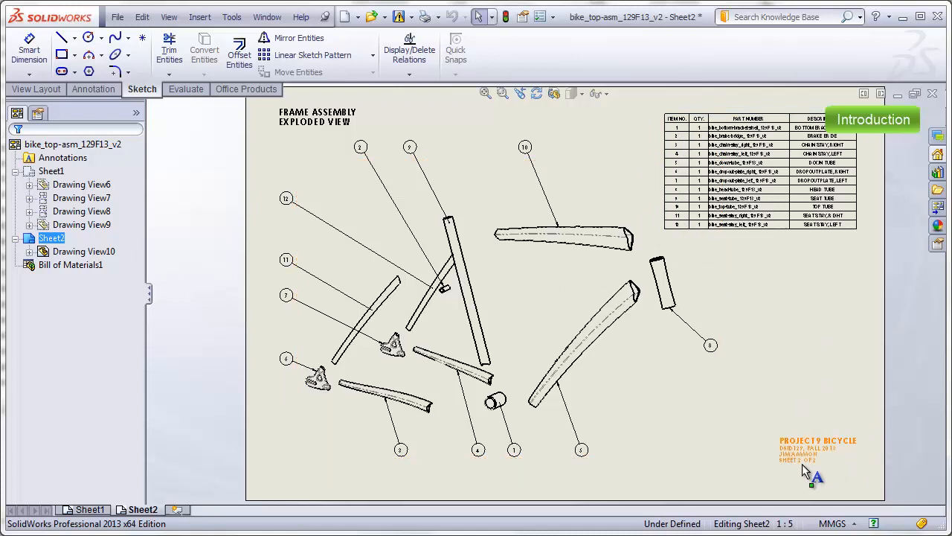
click(86, 509)
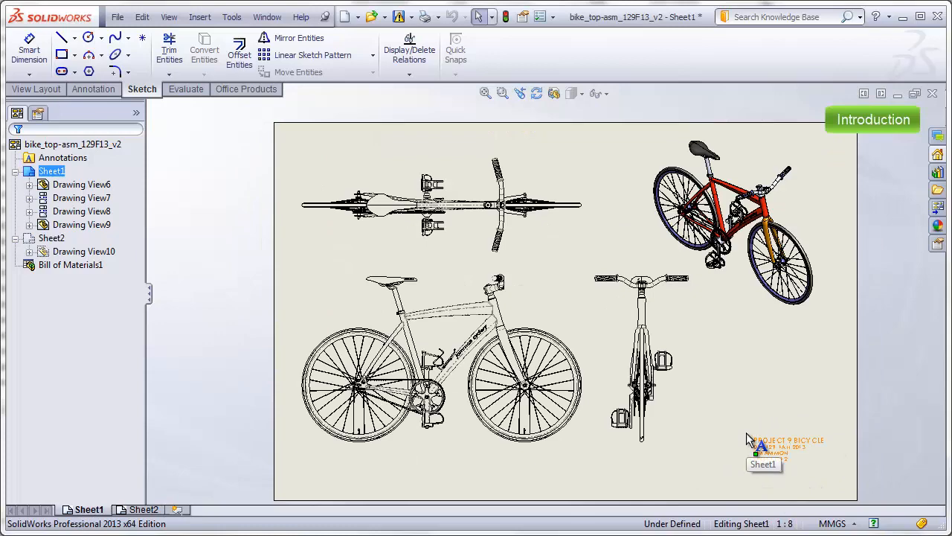
Switch to the bike-frame_asm_129F13_v2 assembly and explode it using ExplView1 of the Default configuration
key(ctrl+Tab)
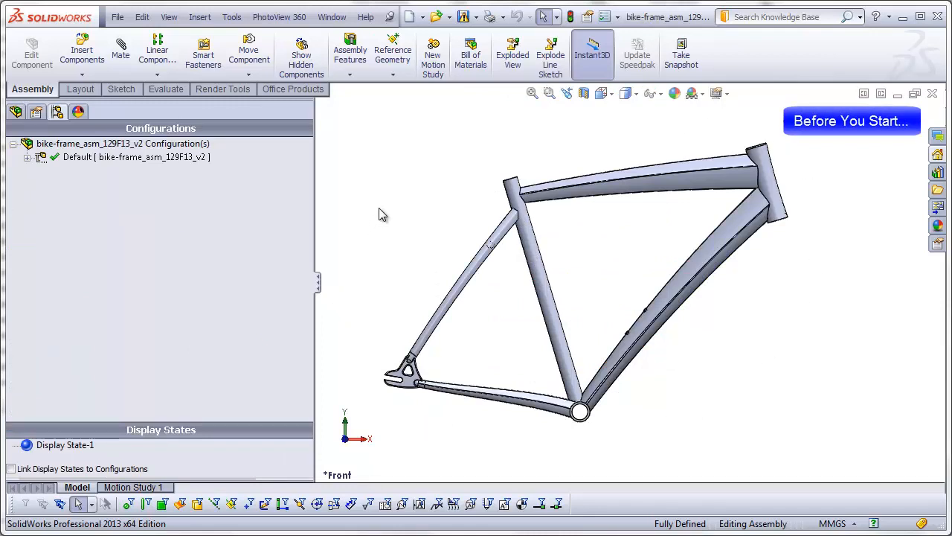
click(27, 158)
right_click(72, 173)
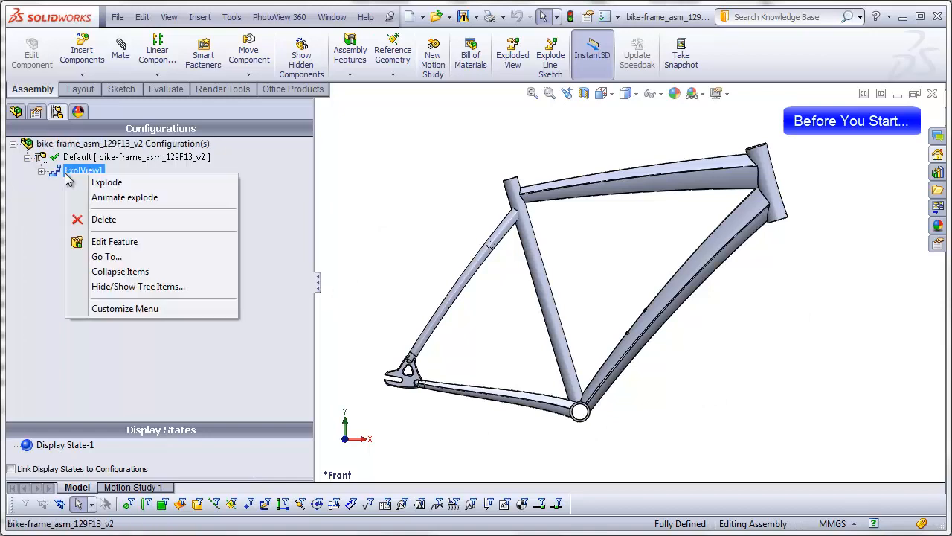
click(102, 181)
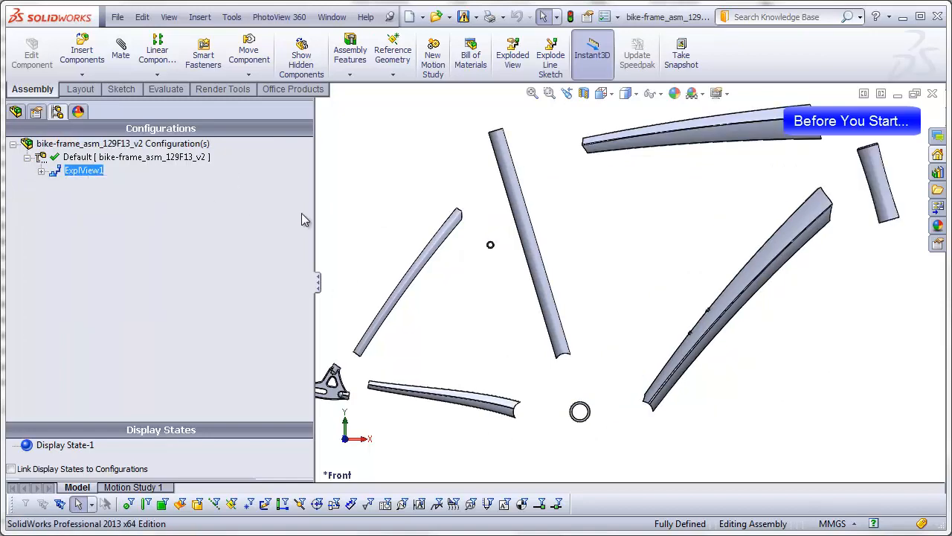
click(386, 197)
scroll(403, 198, up, 1)
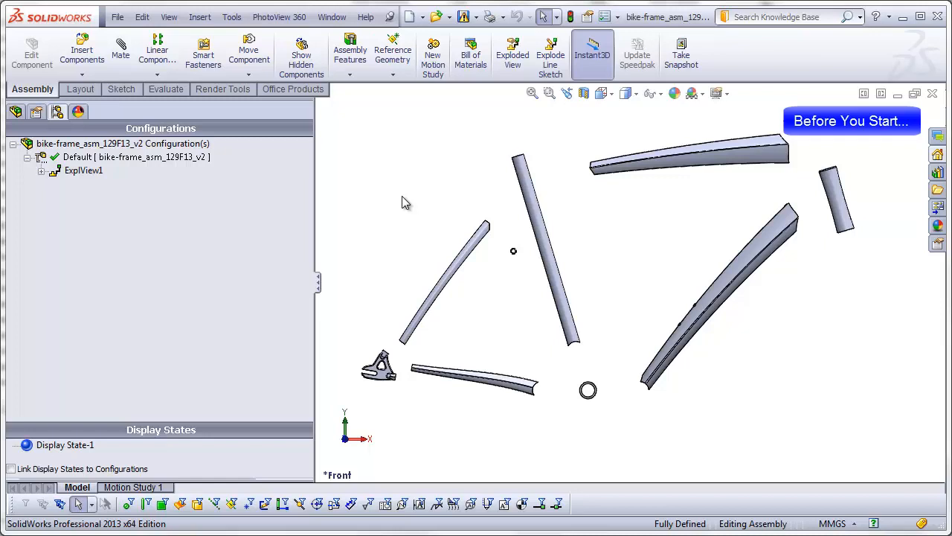
Show the exploded frame in the saved custom_iso orientation and in the standard isometric orientation
key(space)
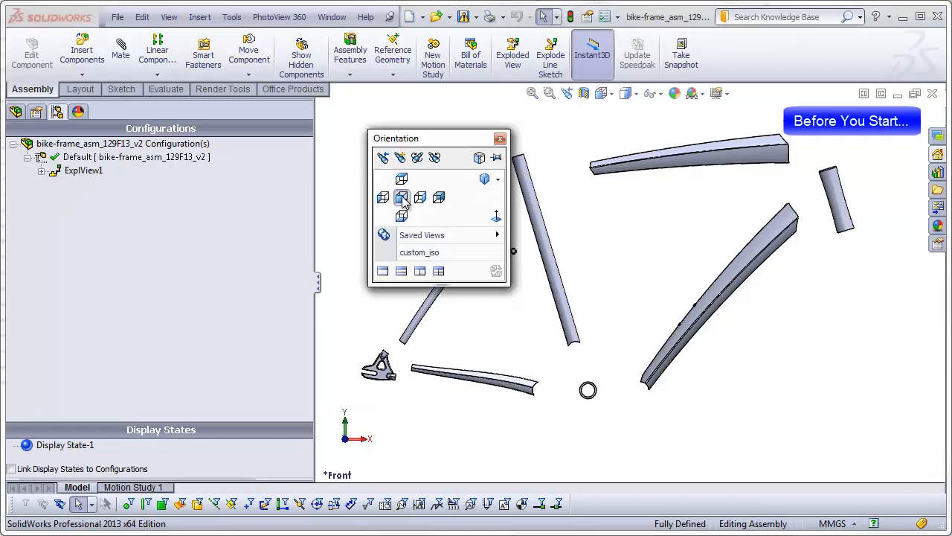
click(418, 253)
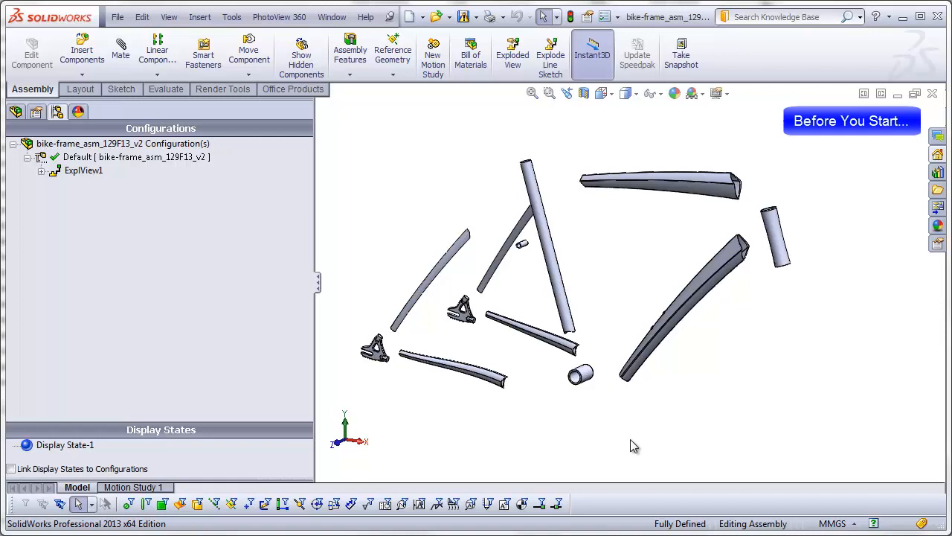
click(602, 94)
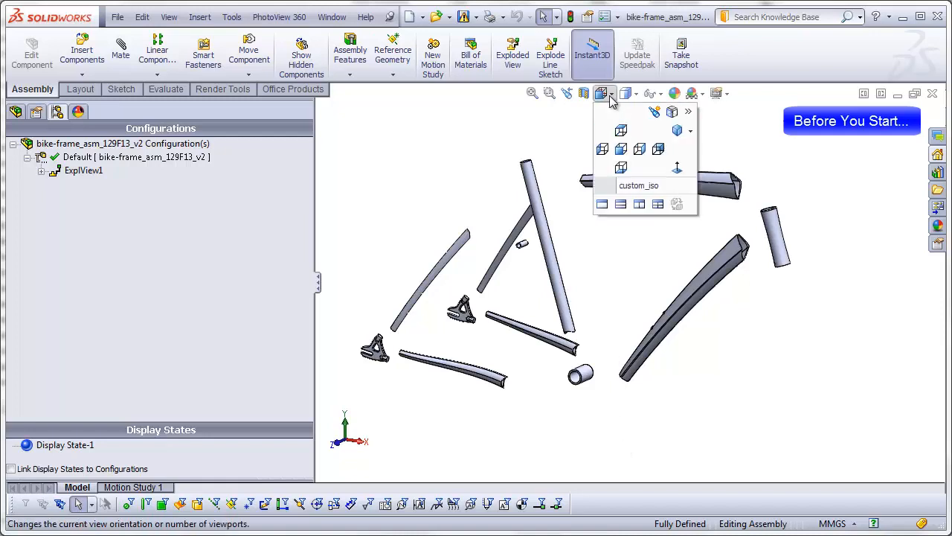
click(675, 131)
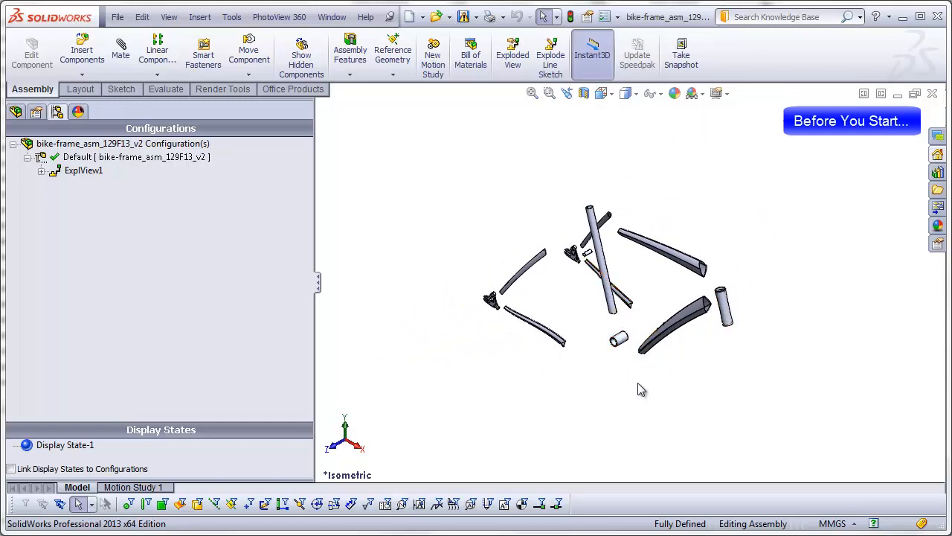
Orbit the exploded frame to a shallower pictorial angle and save it as a named view called "new iso"
middle_drag(628, 387, 629, 287)
scroll(625, 311, down, 2)
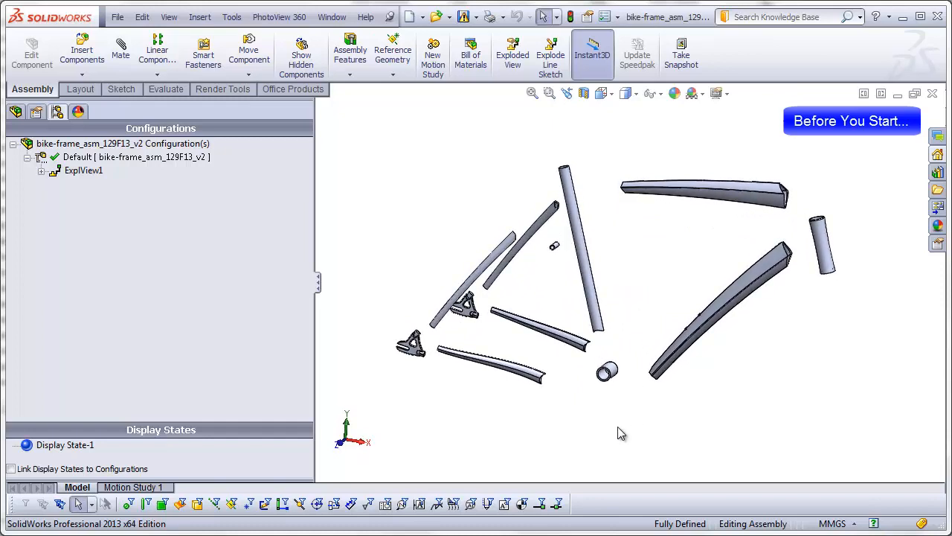
key(space)
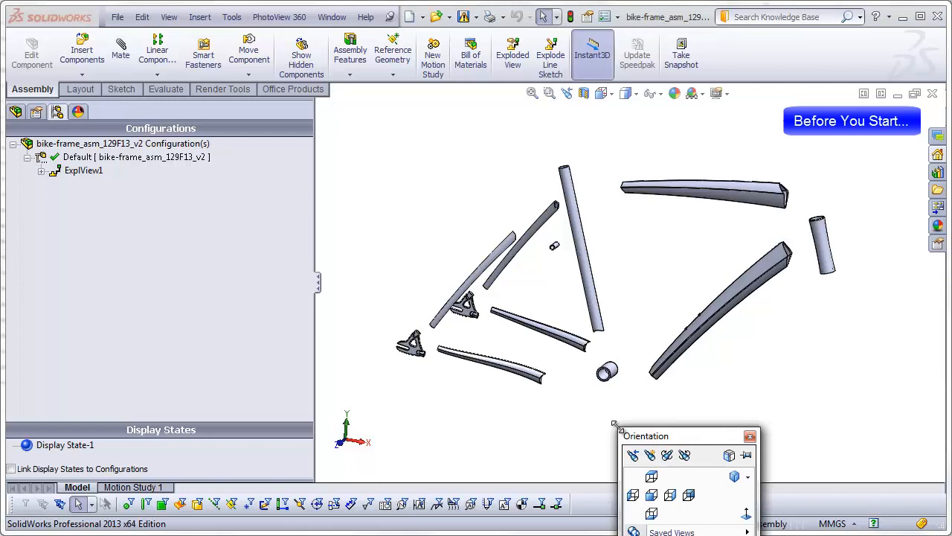
drag(685, 439, 702, 331)
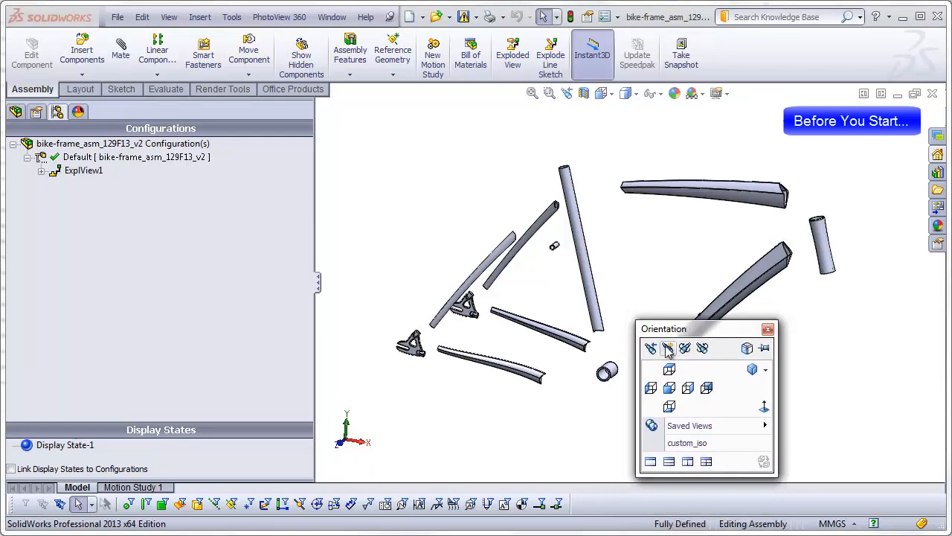
click(668, 350)
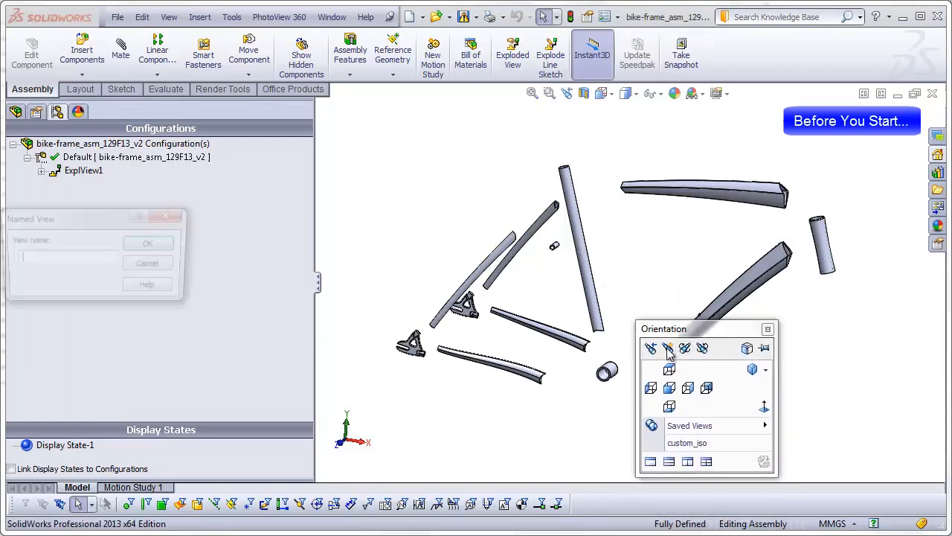
drag(104, 222, 326, 262)
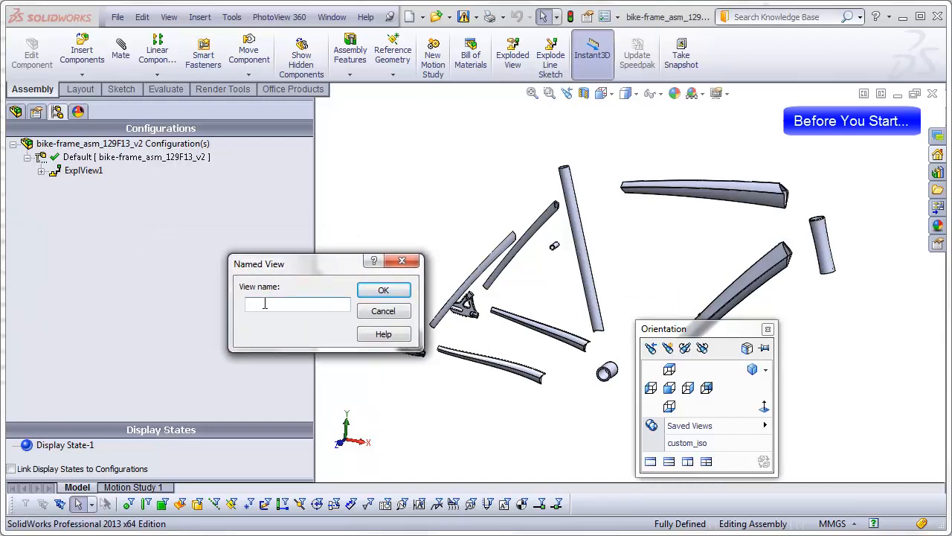
text(new iso)
click(381, 292)
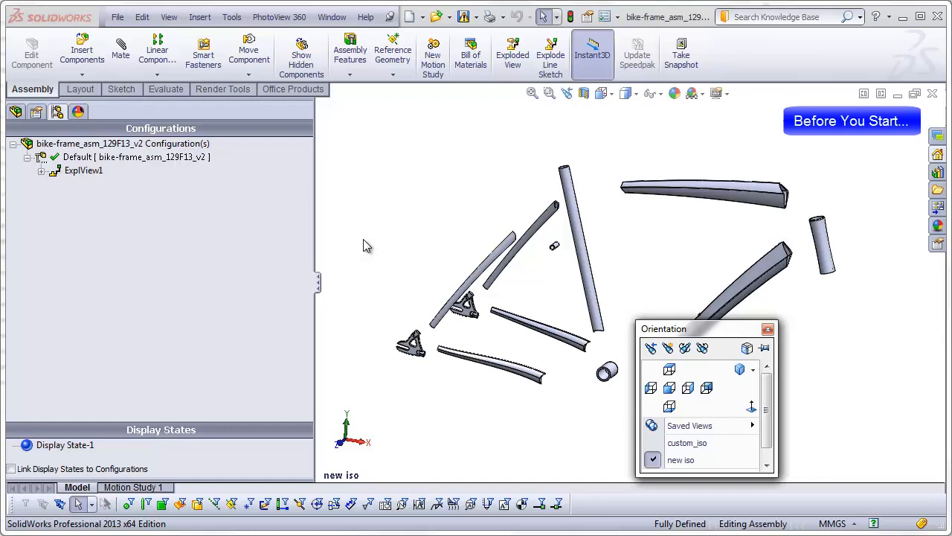
mouse_move(683, 460)
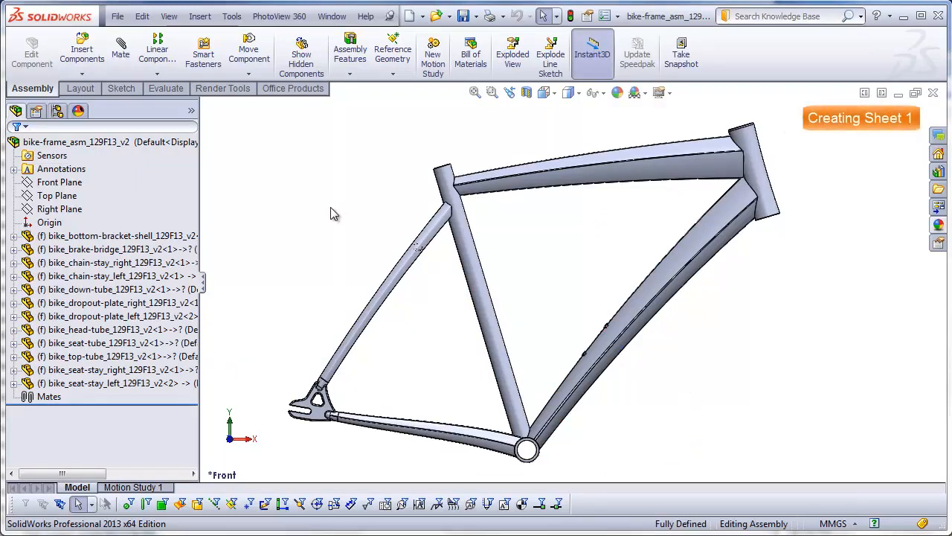
Create a new document from the Drawing template
click(118, 15)
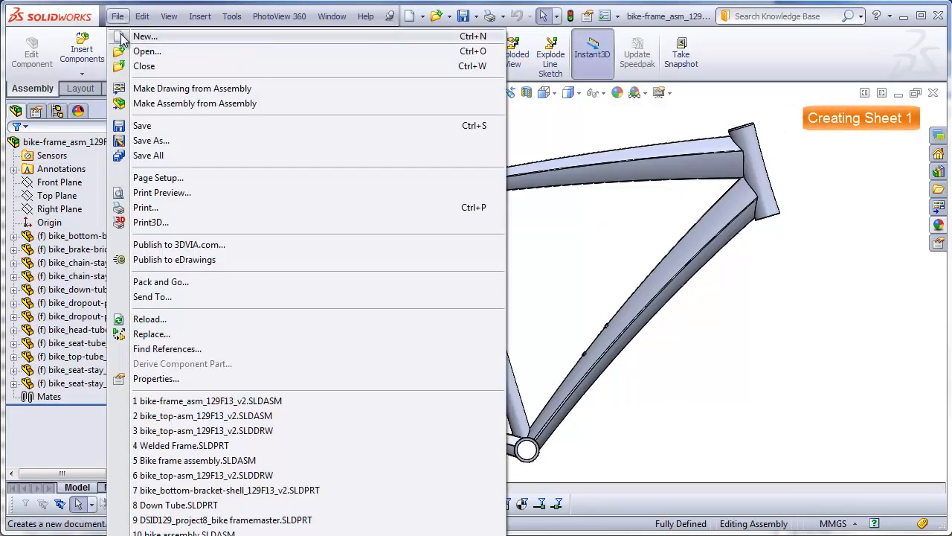
click(124, 39)
click(167, 290)
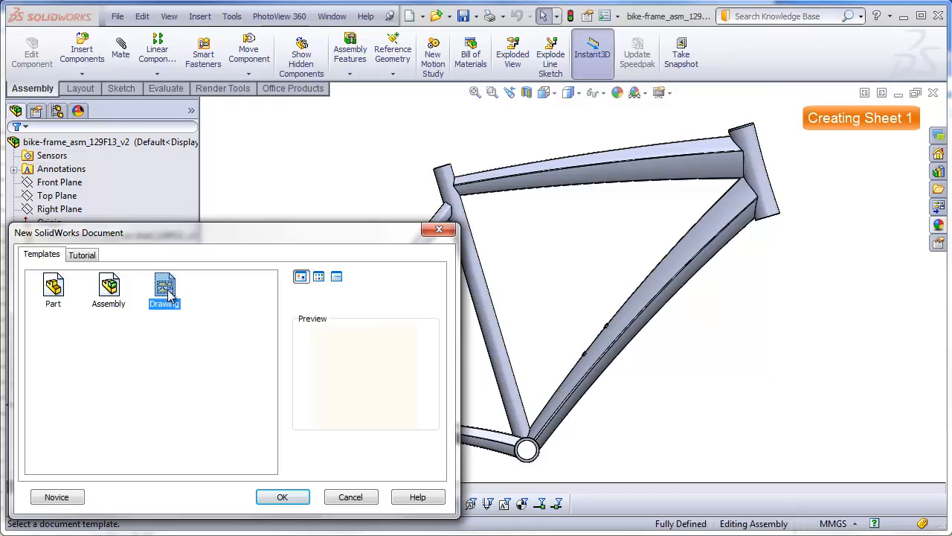
click(298, 502)
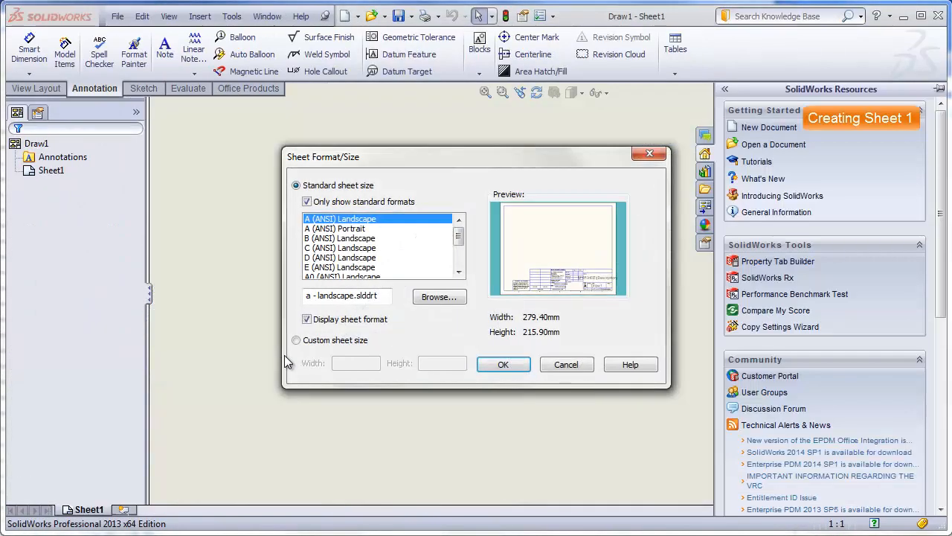
Set the sheet size to B (ANSI) Landscape without displaying the sheet format, and dismiss the automatic model view insertion
click(359, 239)
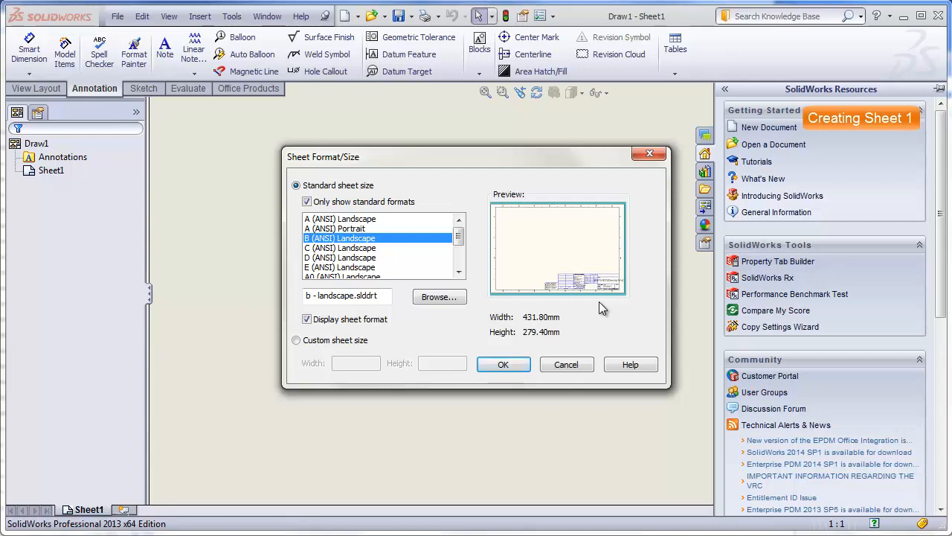
click(307, 320)
click(504, 364)
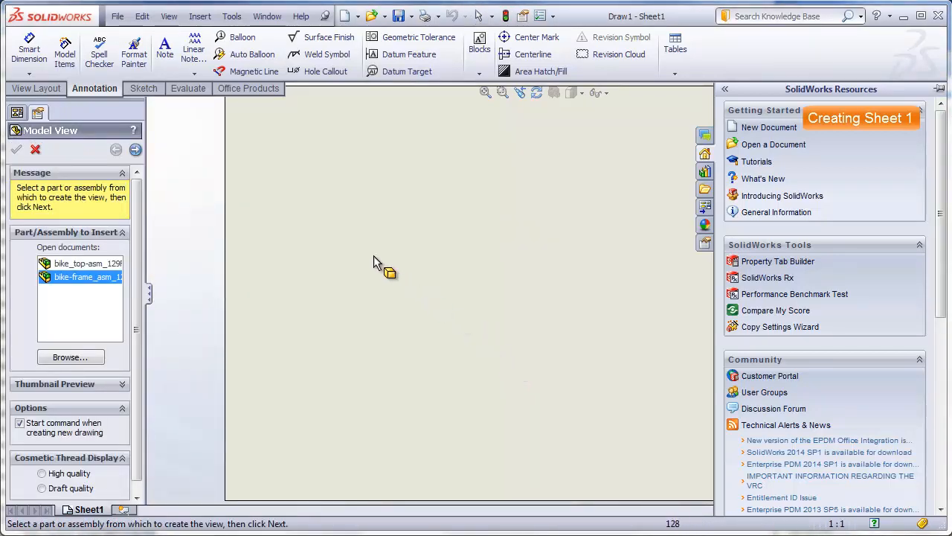
click(35, 151)
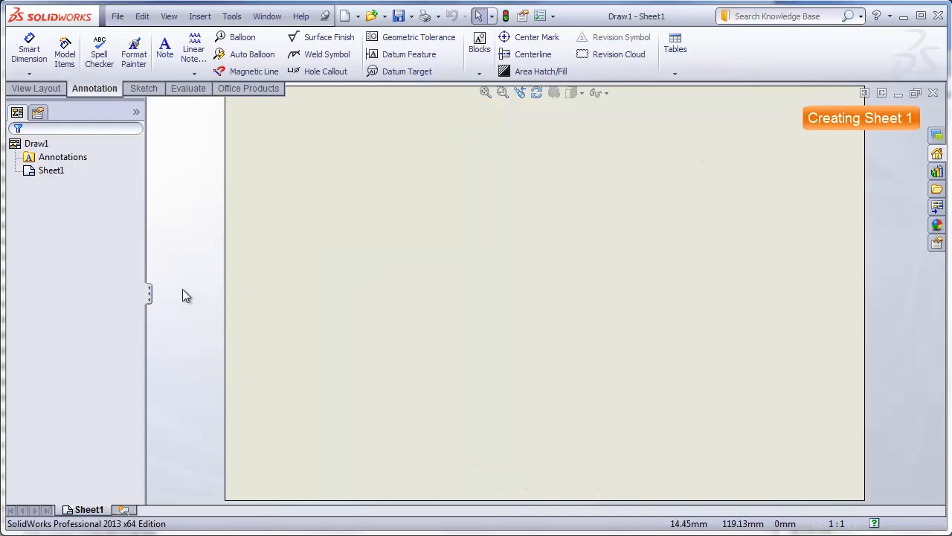
Make sure Sheet1 uses third angle projection in its sheet properties
click(46, 170)
click(86, 401)
click(95, 513)
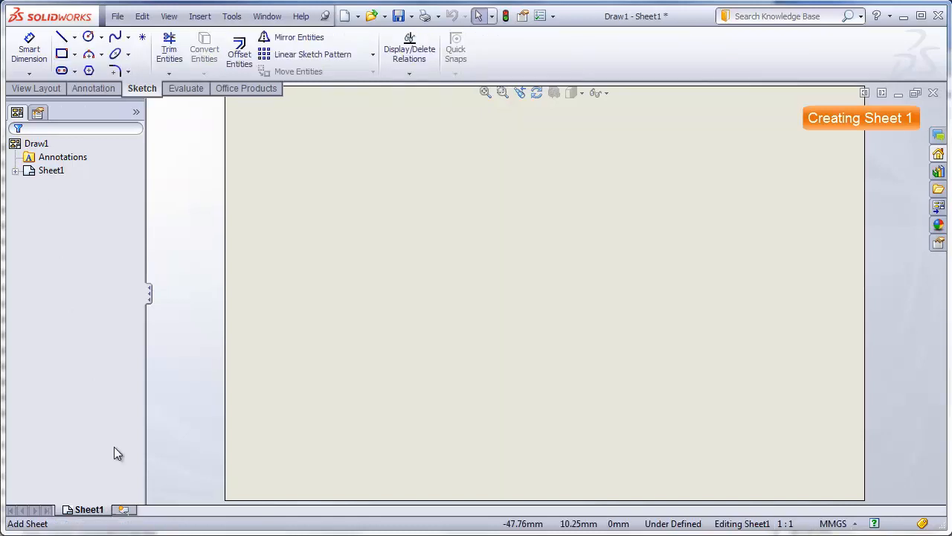
right_click(94, 512)
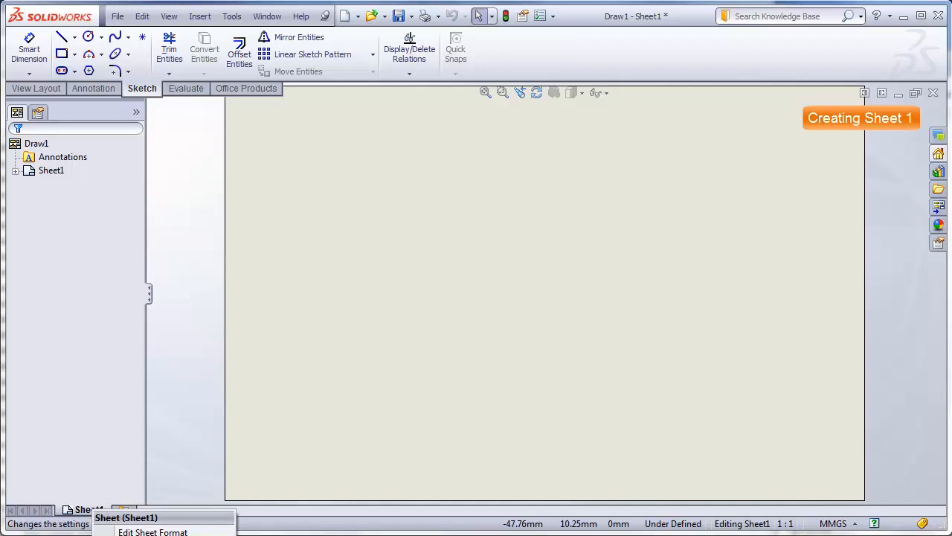
click(149, 534)
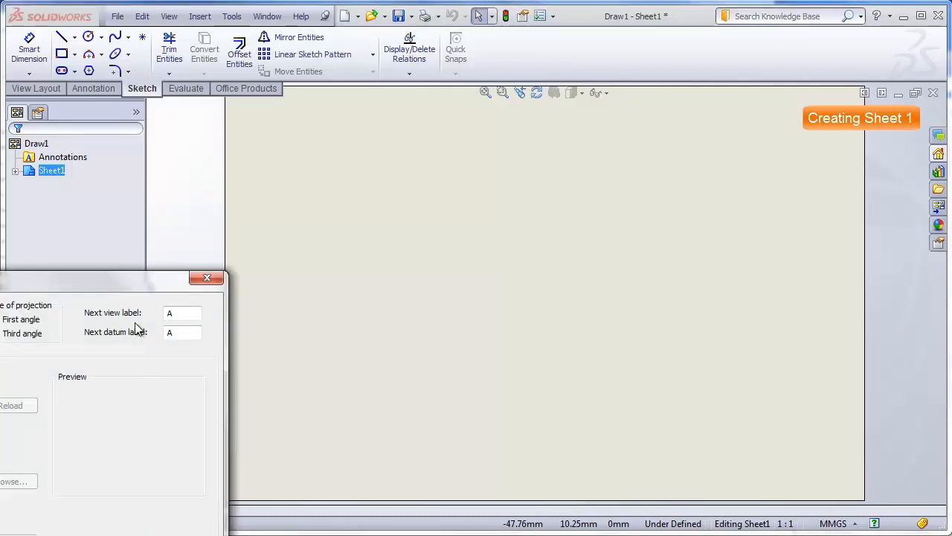
drag(100, 278, 515, 113)
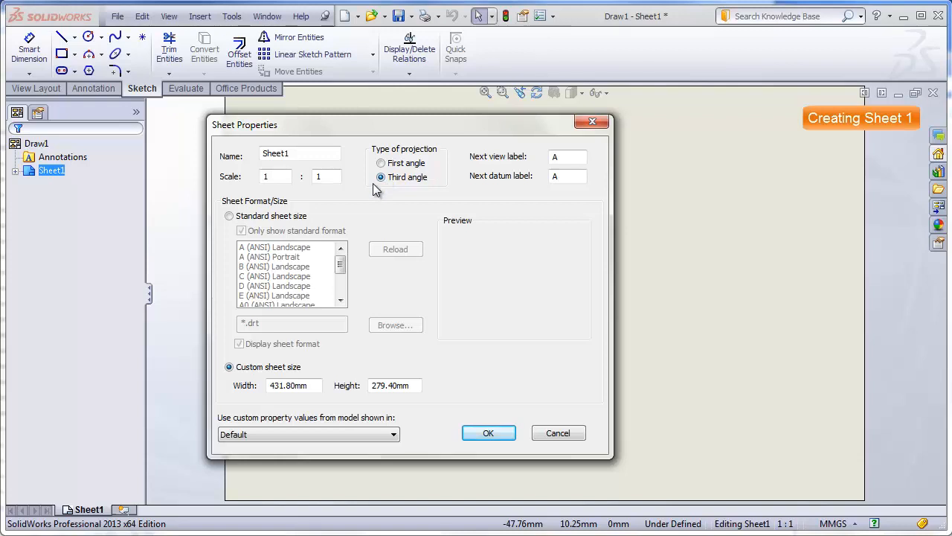
click(500, 432)
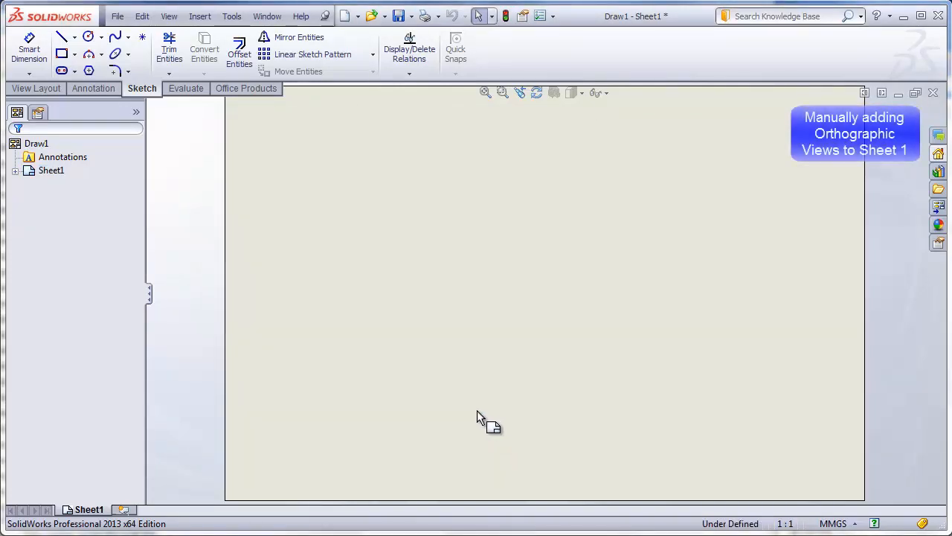
Start a Model View on Sheet1 with bike_top-asm_129F13_v2 as its source assembly and proceed to the orientation options
click(49, 90)
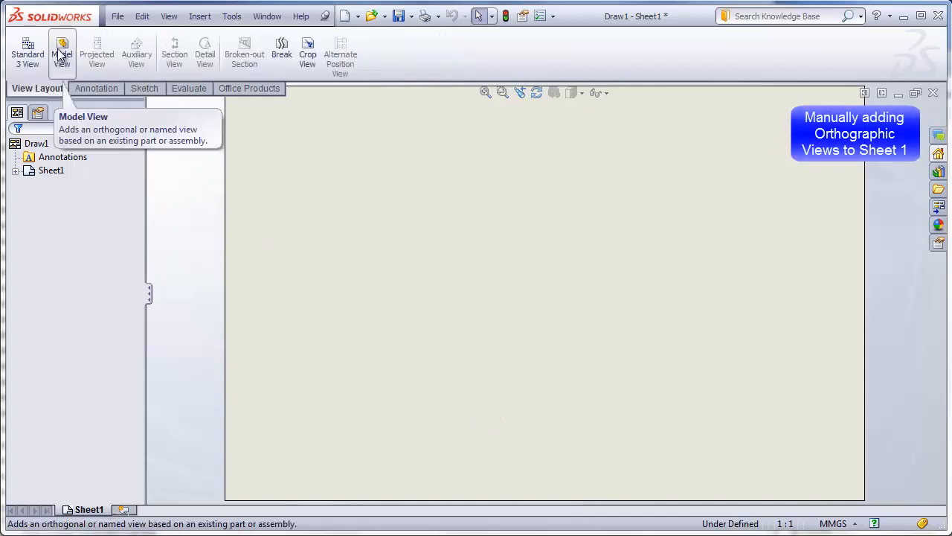
click(70, 61)
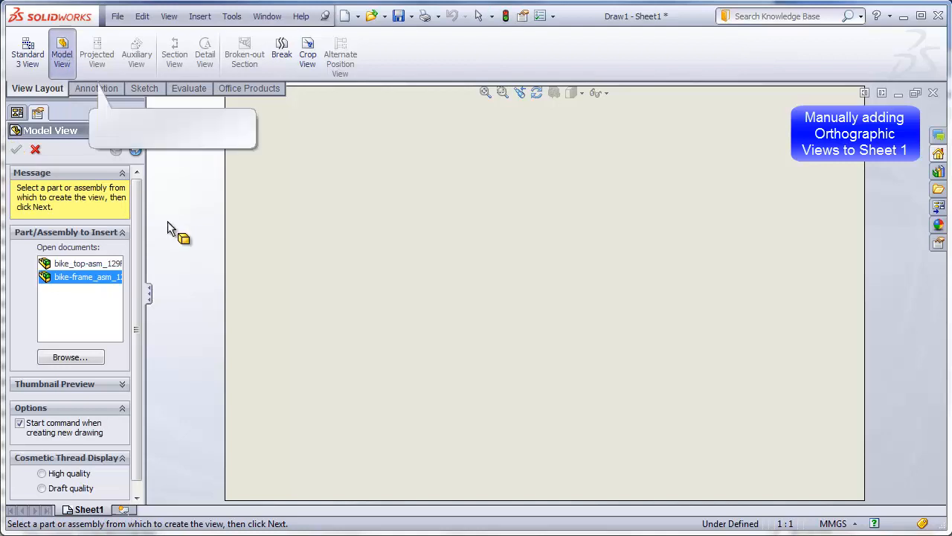
drag(151, 229, 205, 234)
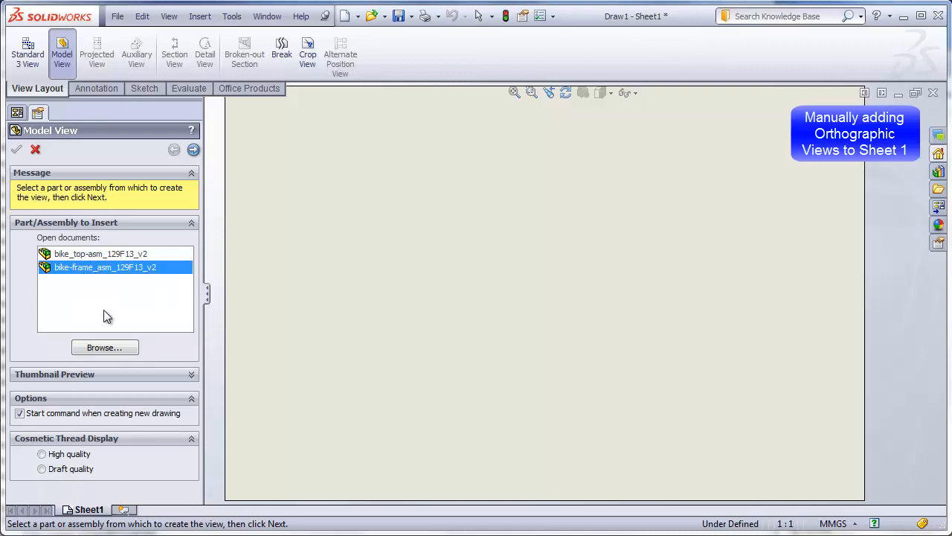
click(73, 256)
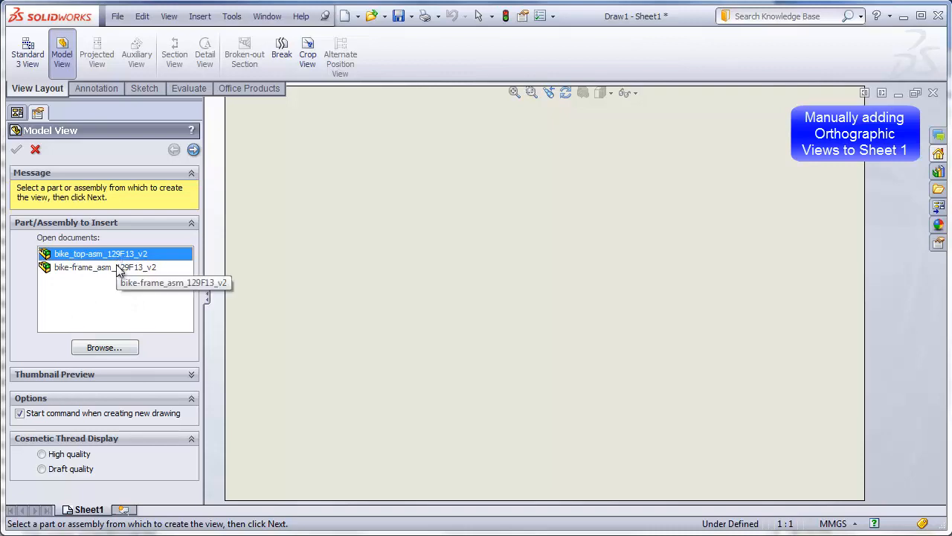
click(192, 374)
scroll(179, 386, down, 2)
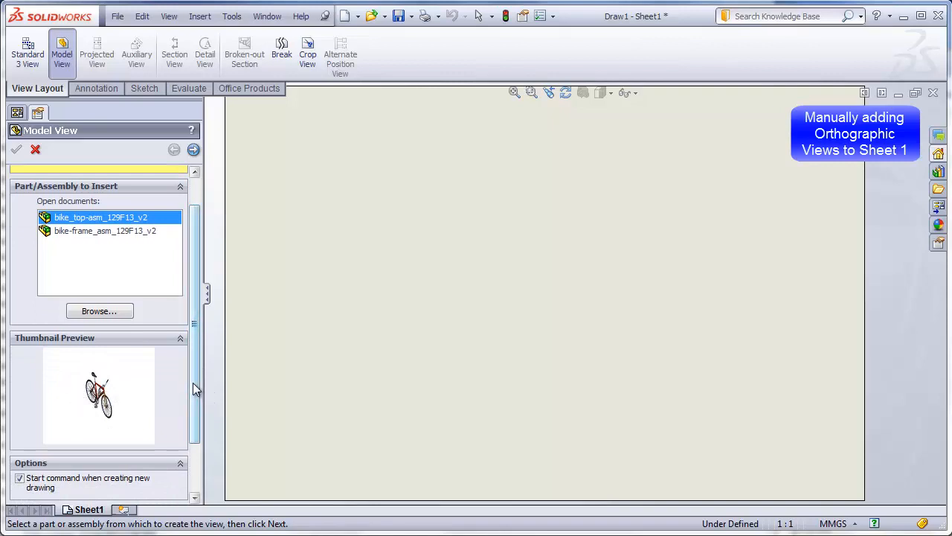
drag(192, 382, 198, 358)
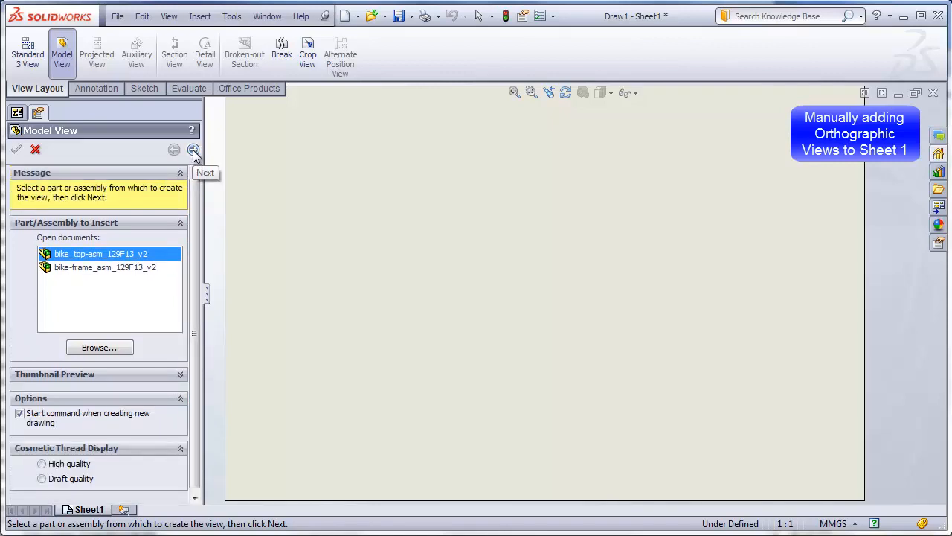
click(193, 151)
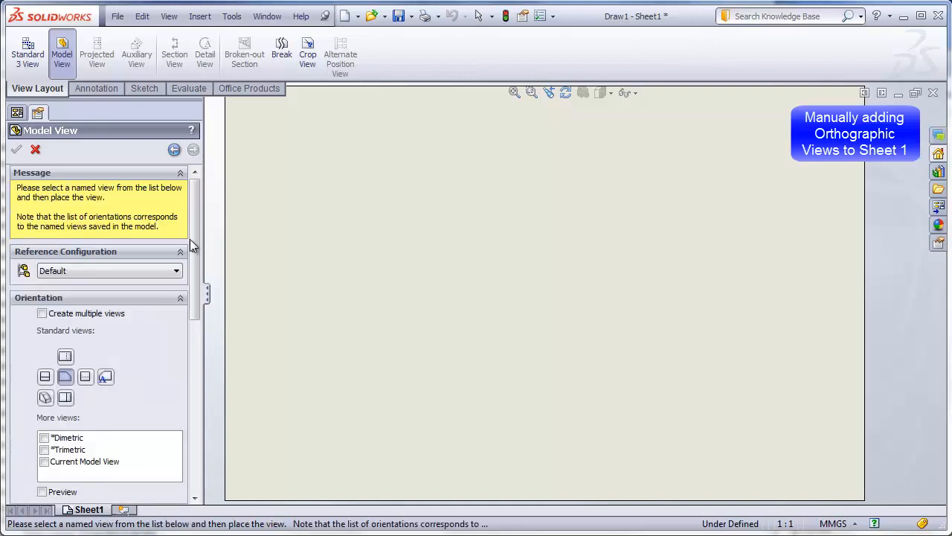
Place the assembly's front view in the lower-left area of Sheet1 without projecting further views, and hide all item types
drag(194, 233, 198, 269)
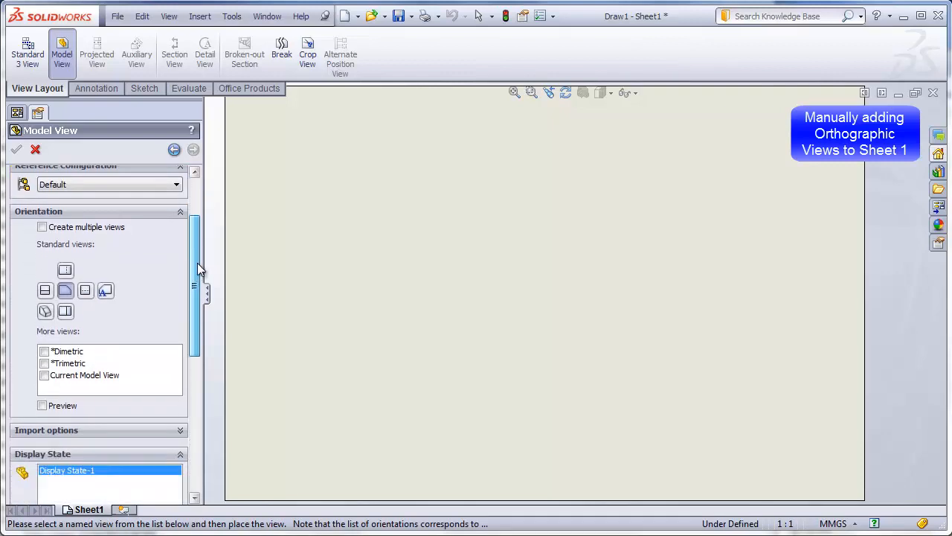
click(69, 295)
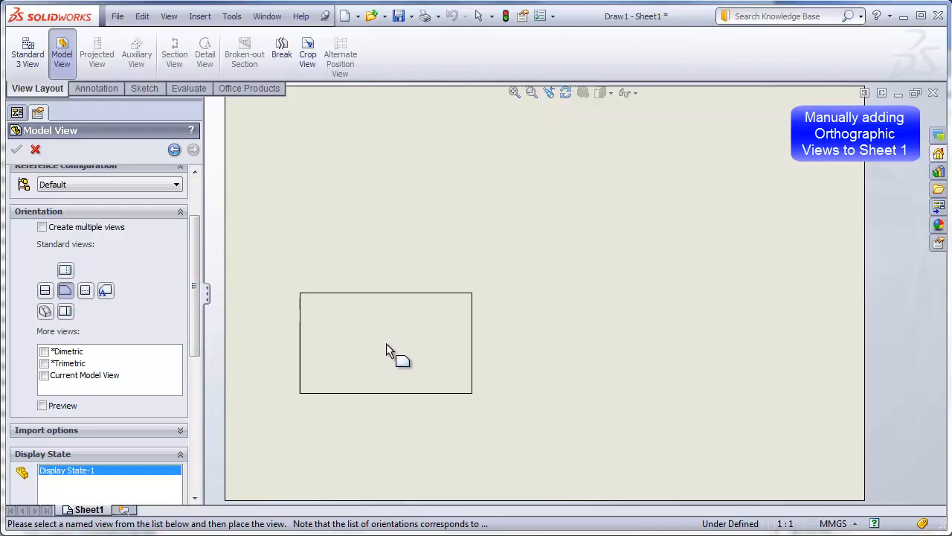
click(386, 344)
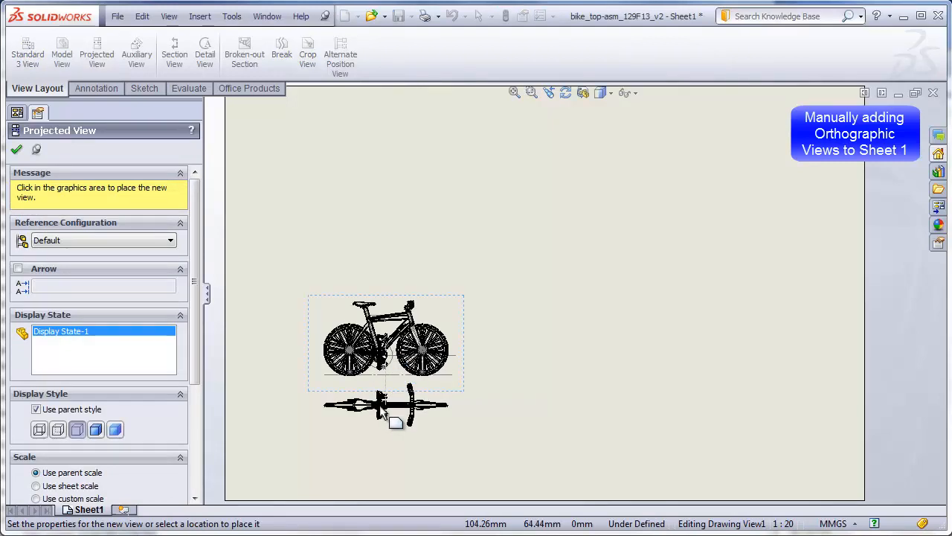
key(Escape)
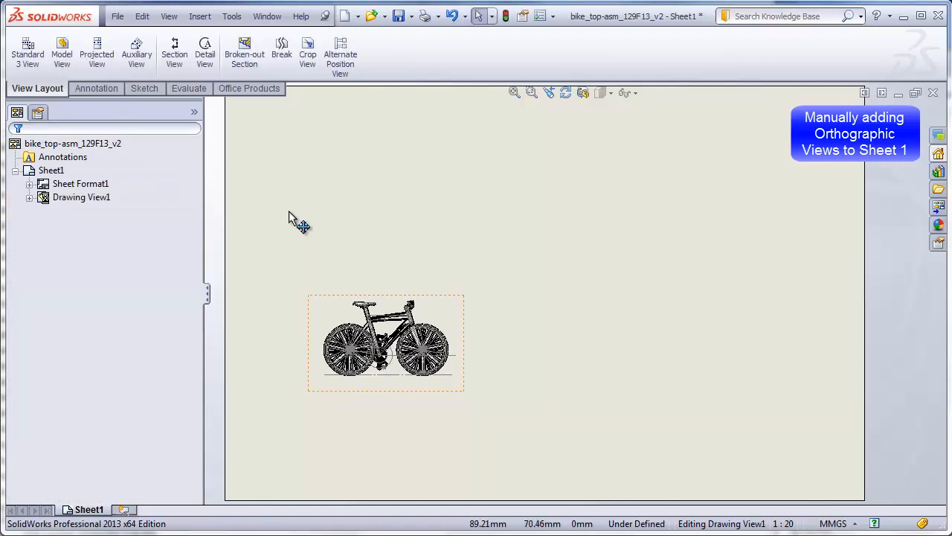
click(170, 16)
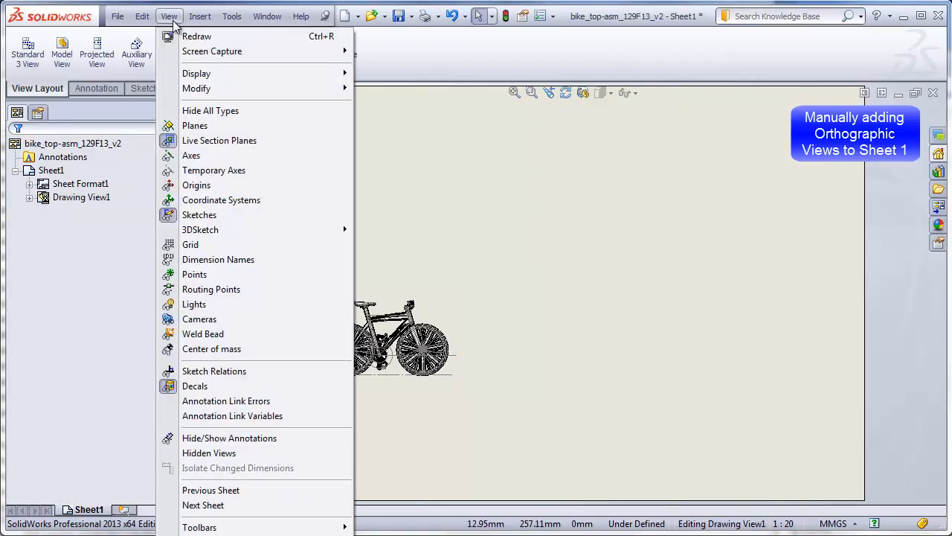
click(195, 112)
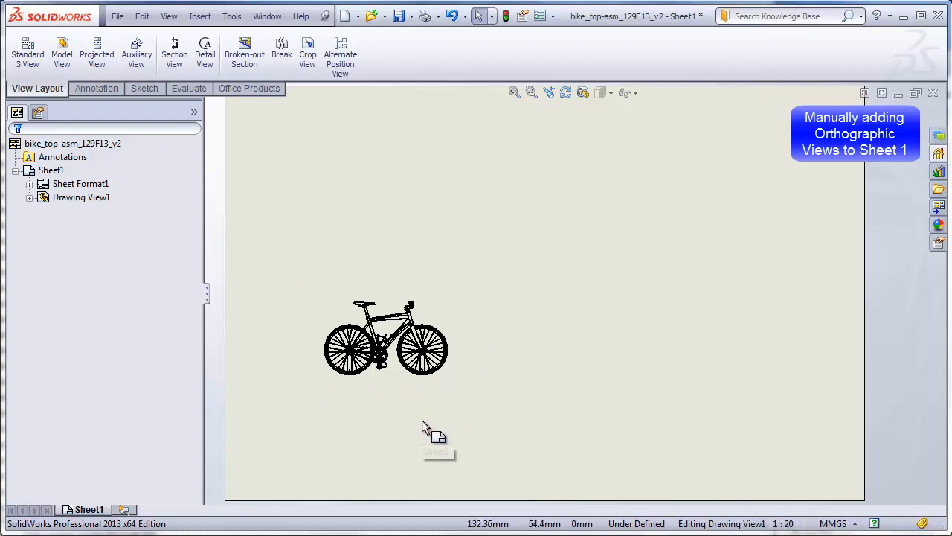
Set the Sheet1 scale to 1:4 in its sheet properties
right_click(89, 511)
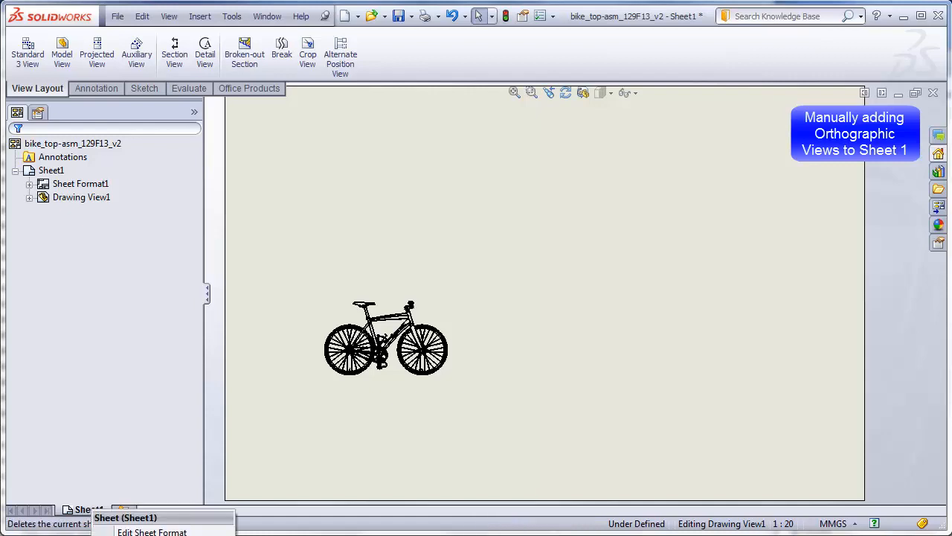
click(112, 534)
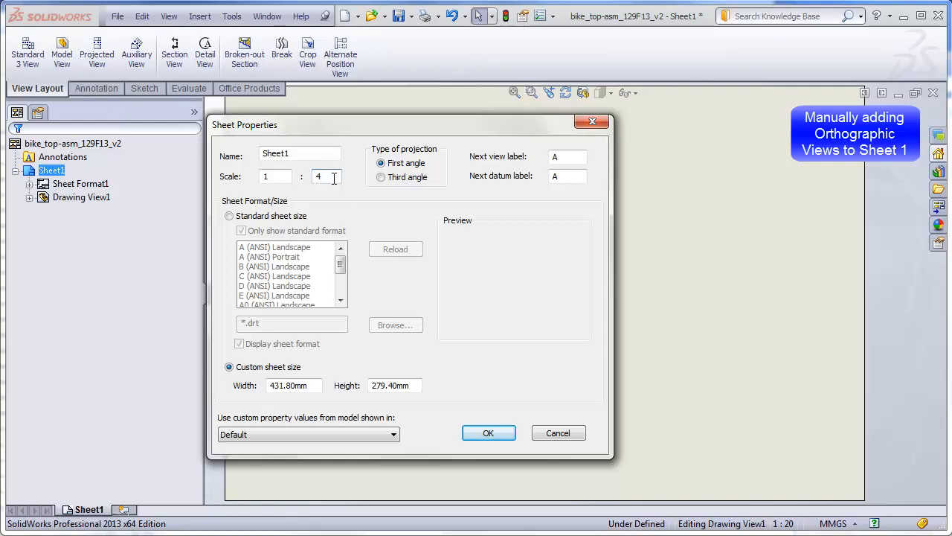
click(489, 432)
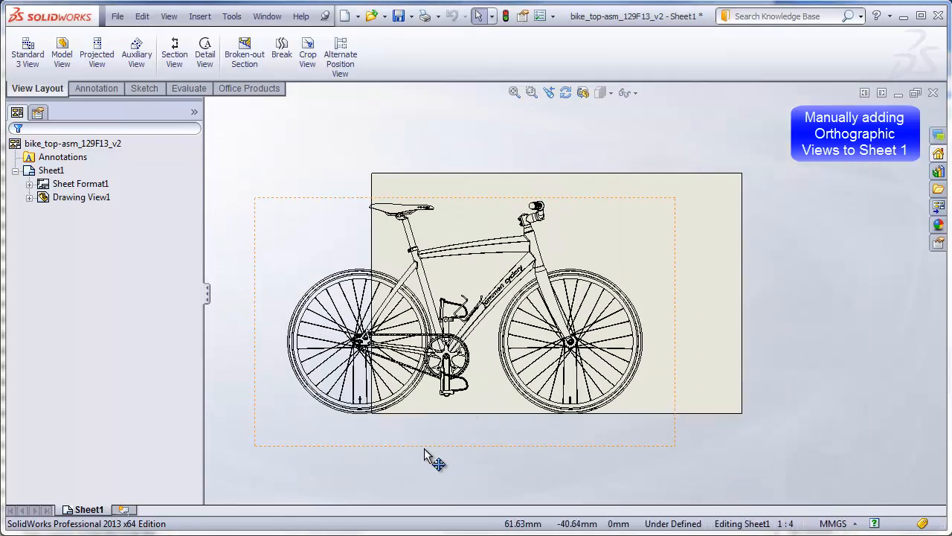
Set the Sheet1 scale to 1:10 and move the front view down and slightly right within the sheet's lower-left area
right_click(90, 511)
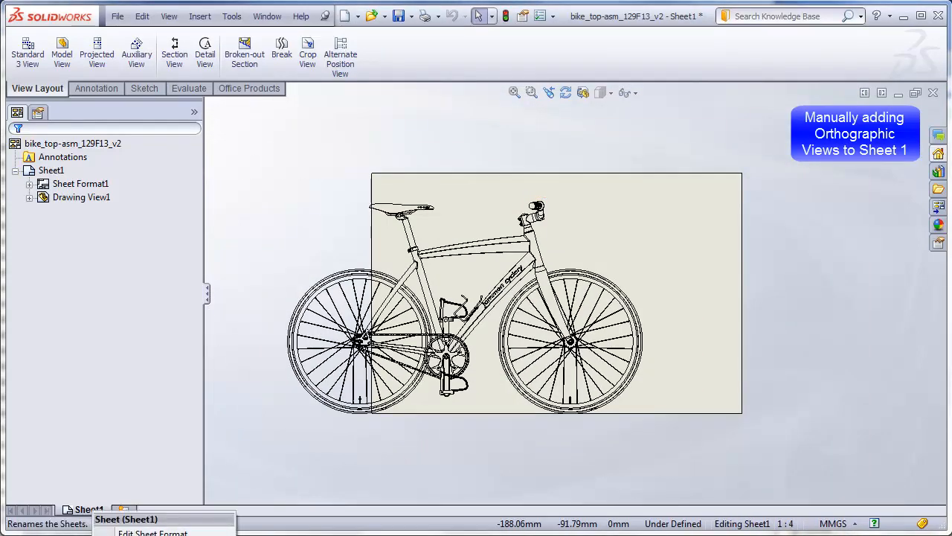
click(137, 535)
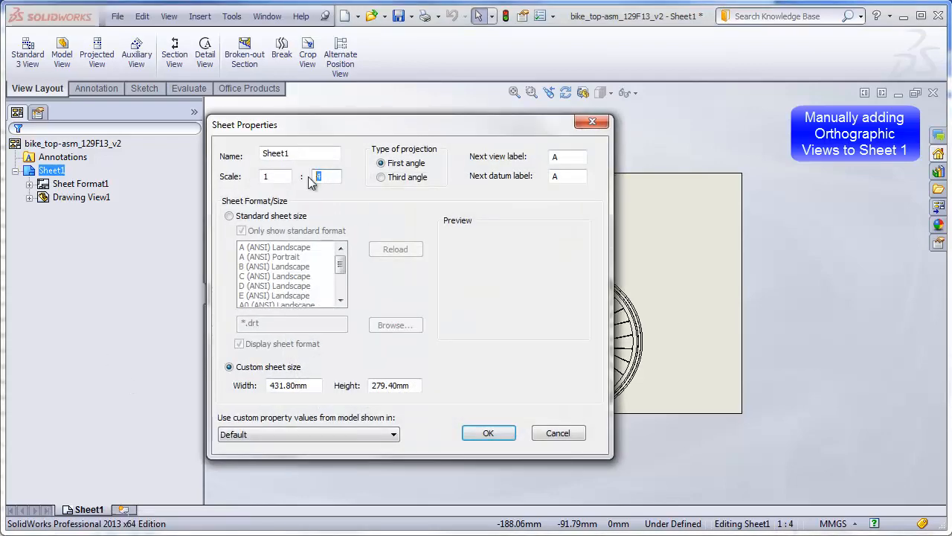
text(10)
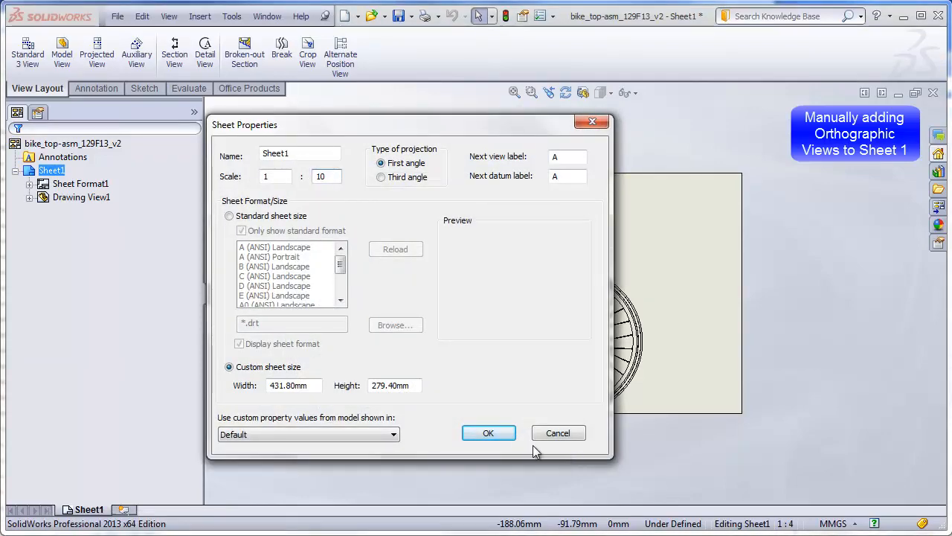
click(495, 430)
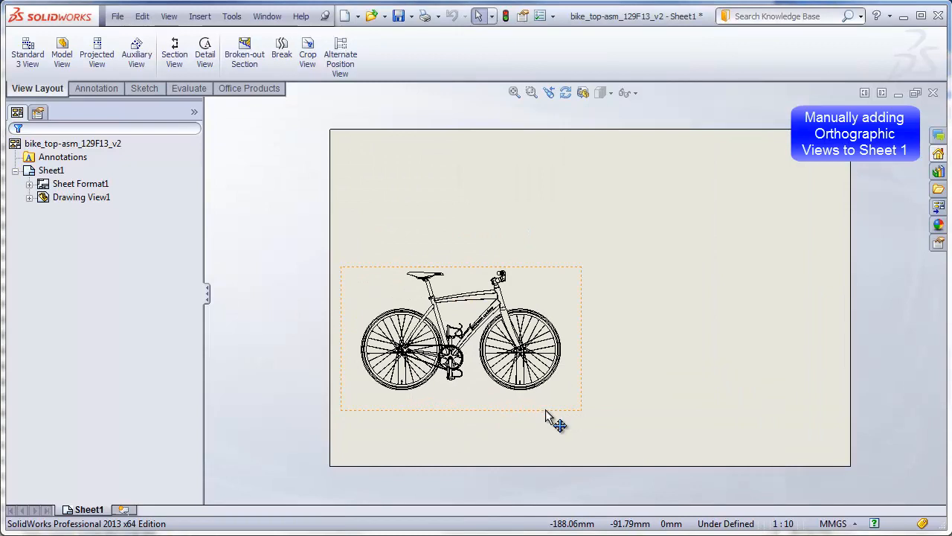
drag(546, 414, 563, 445)
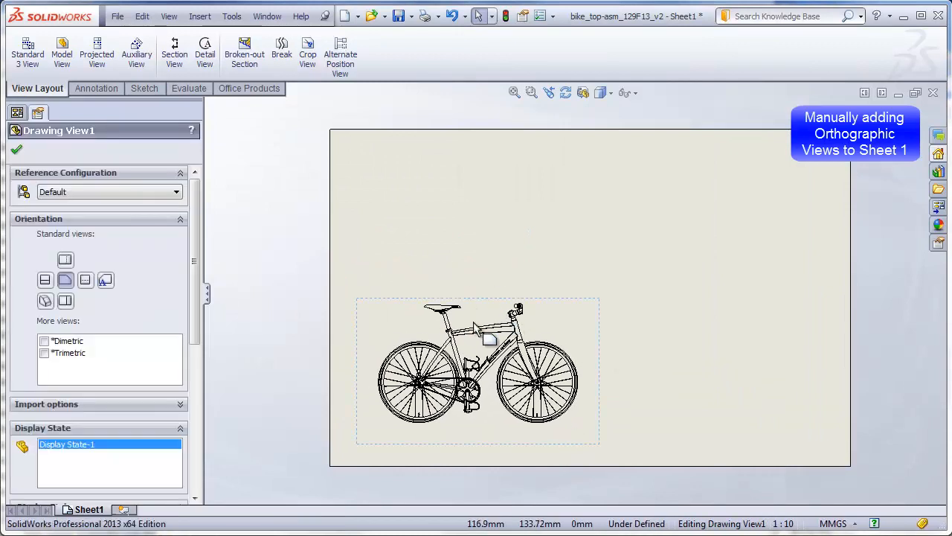
click(390, 481)
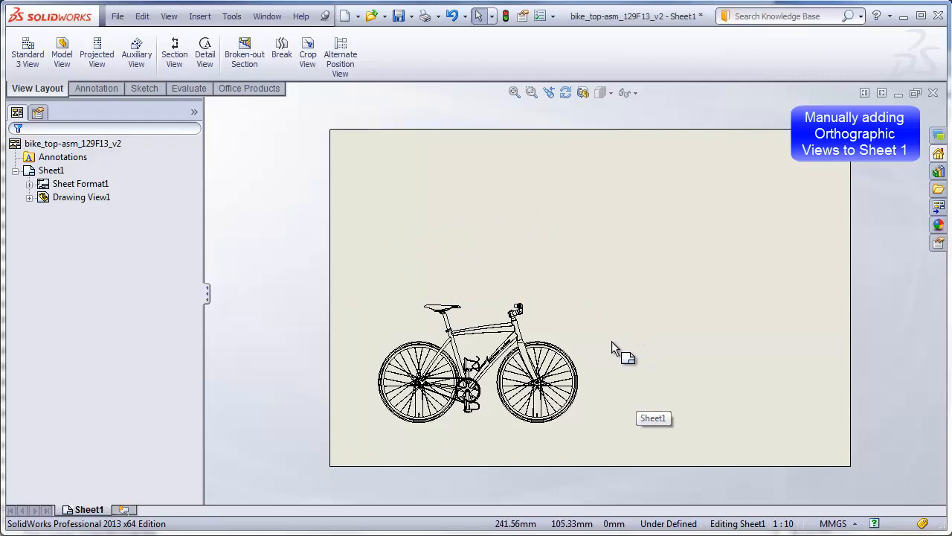
Project a top view above the bicycle's front view and a side view to its right
click(391, 314)
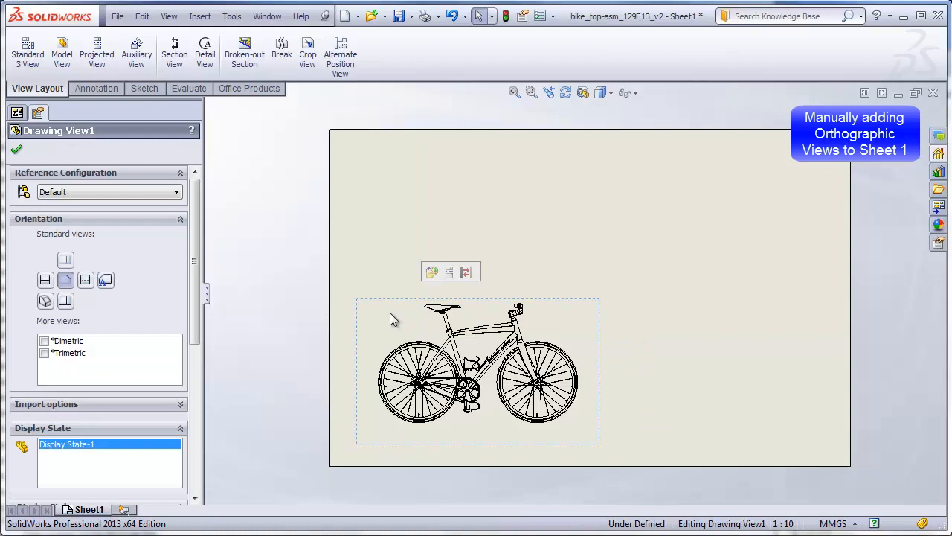
click(101, 60)
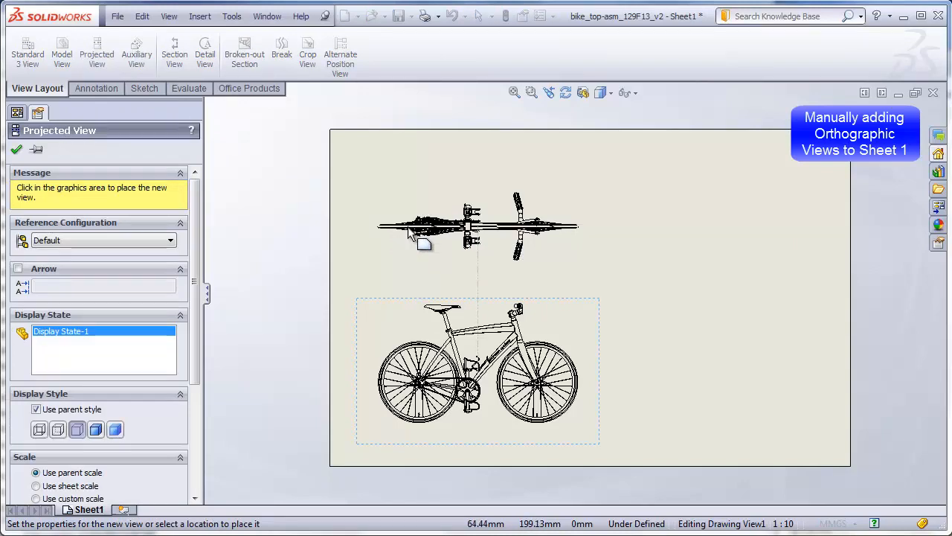
click(408, 229)
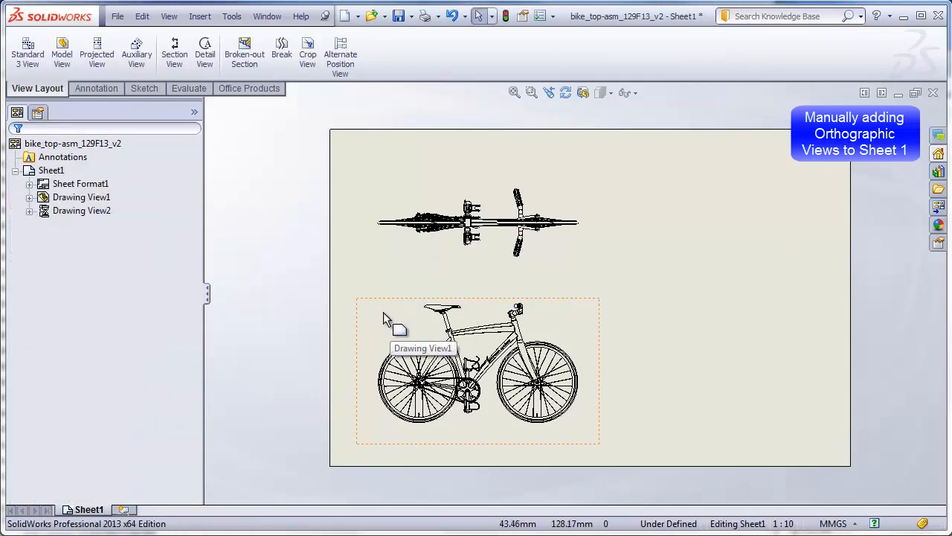
click(384, 314)
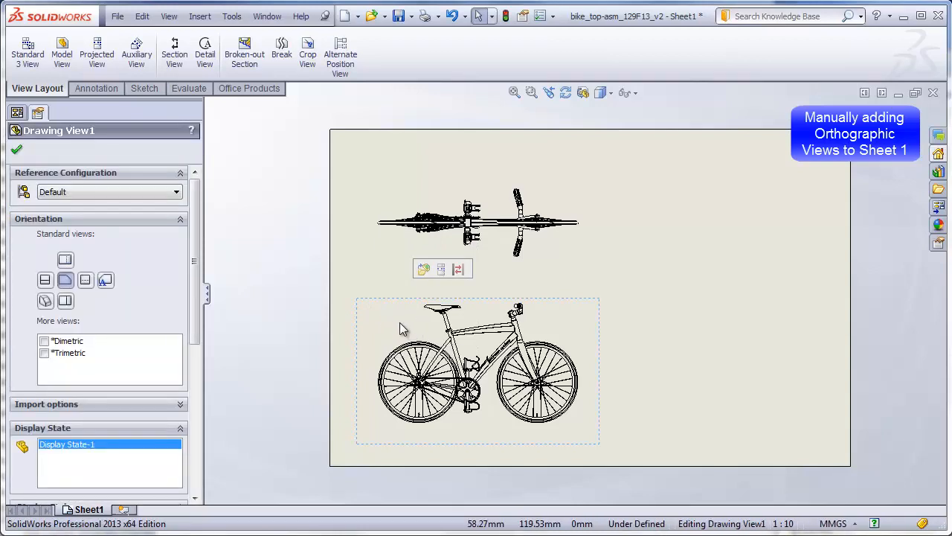
click(97, 53)
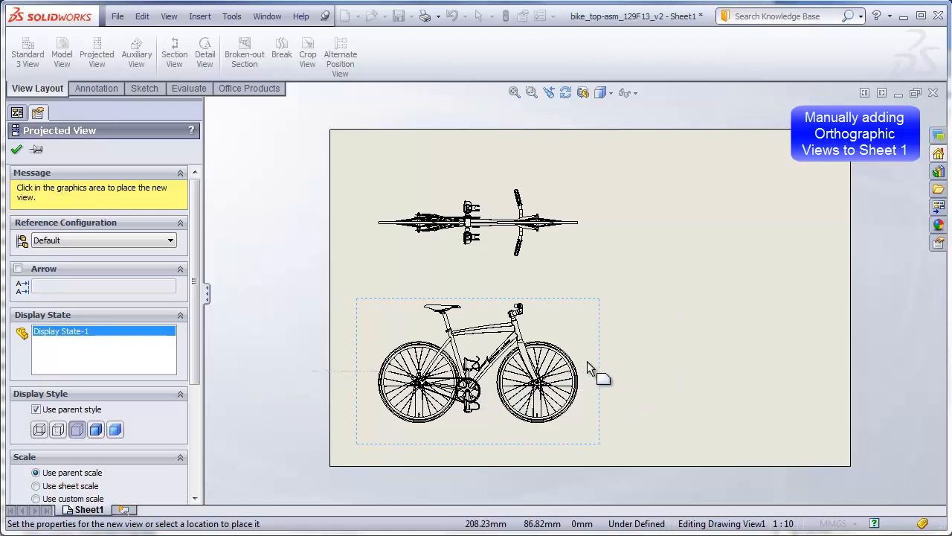
click(666, 377)
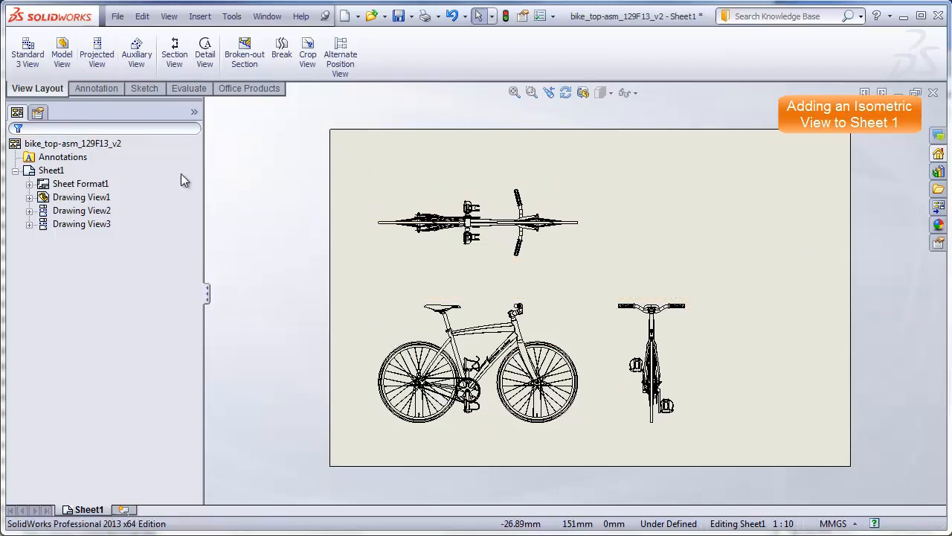
Insert an isometric model view of bike_top-asm_129F13_v2 in the upper-right area of Sheet1
click(62, 52)
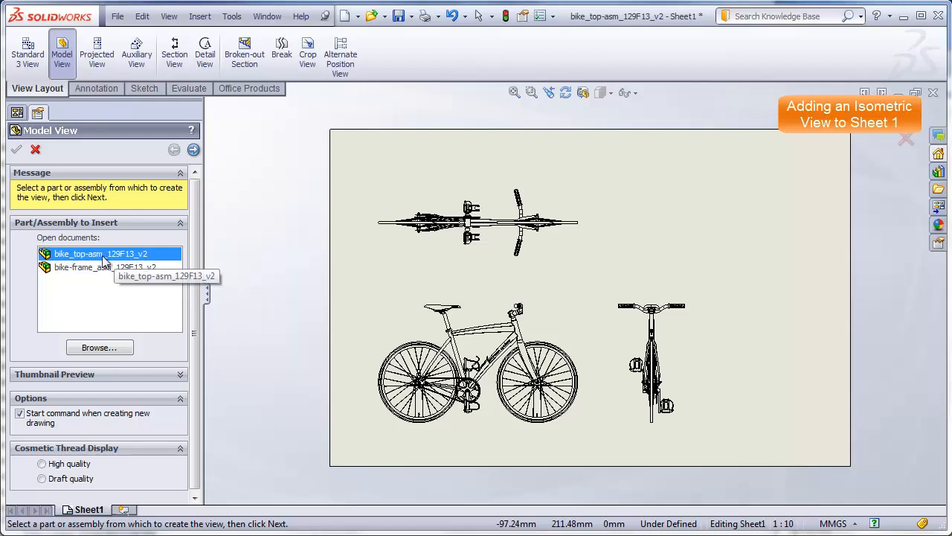
click(193, 150)
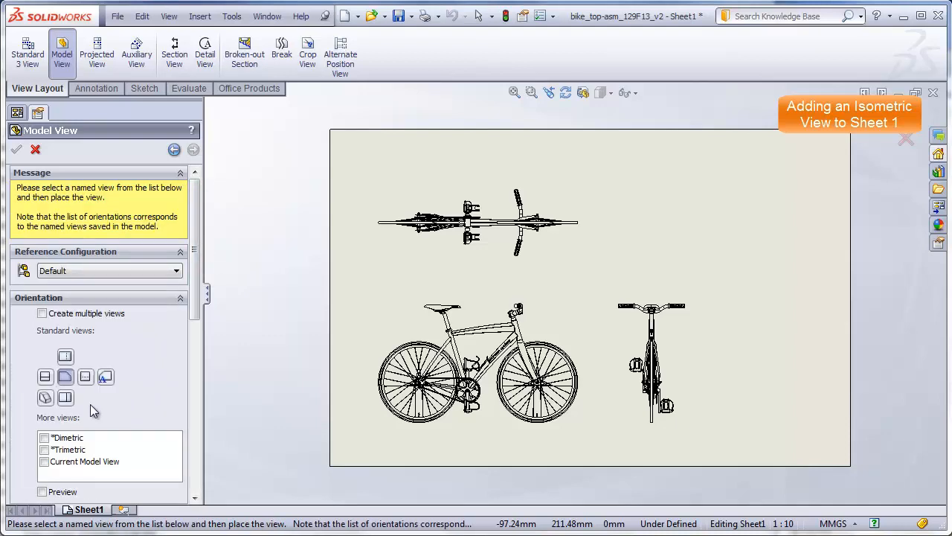
click(45, 398)
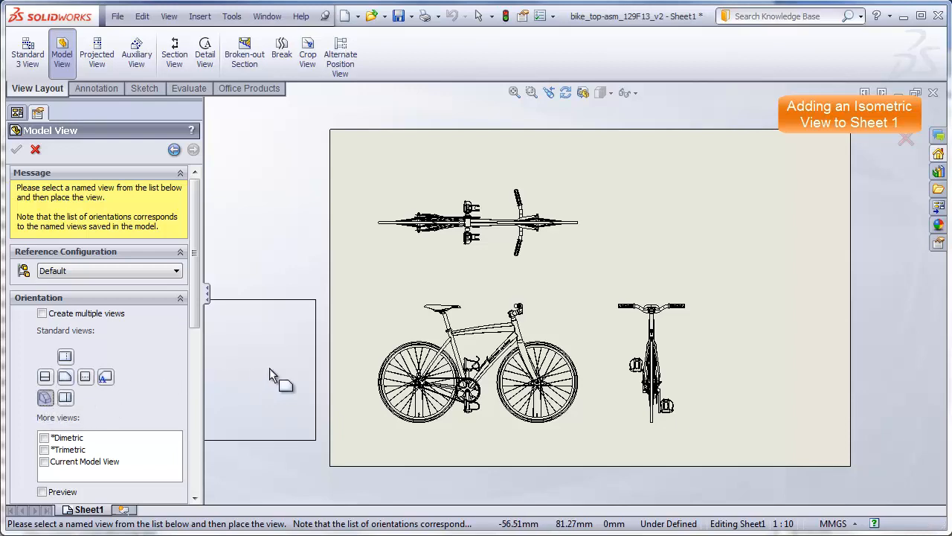
click(740, 230)
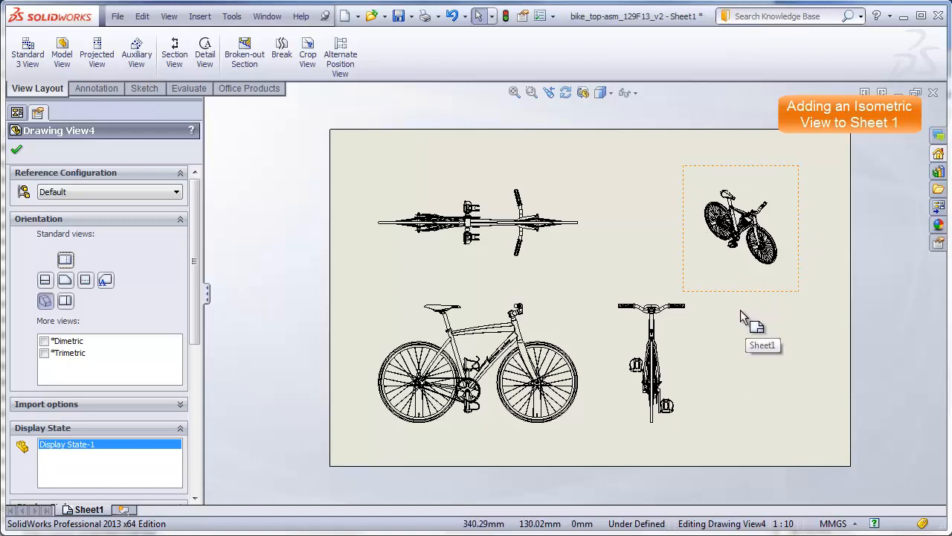
key(Escape)
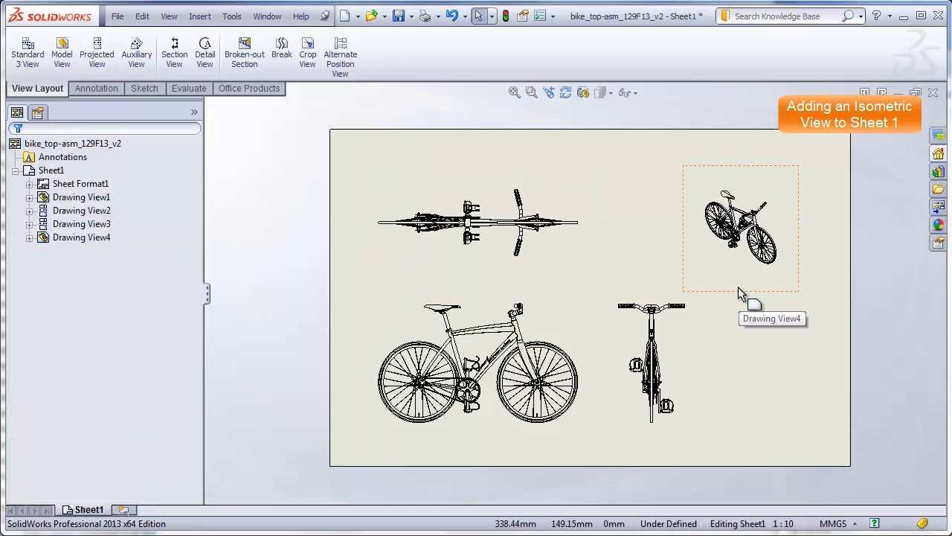
Set the isometric view to use the sheet scale
click(738, 286)
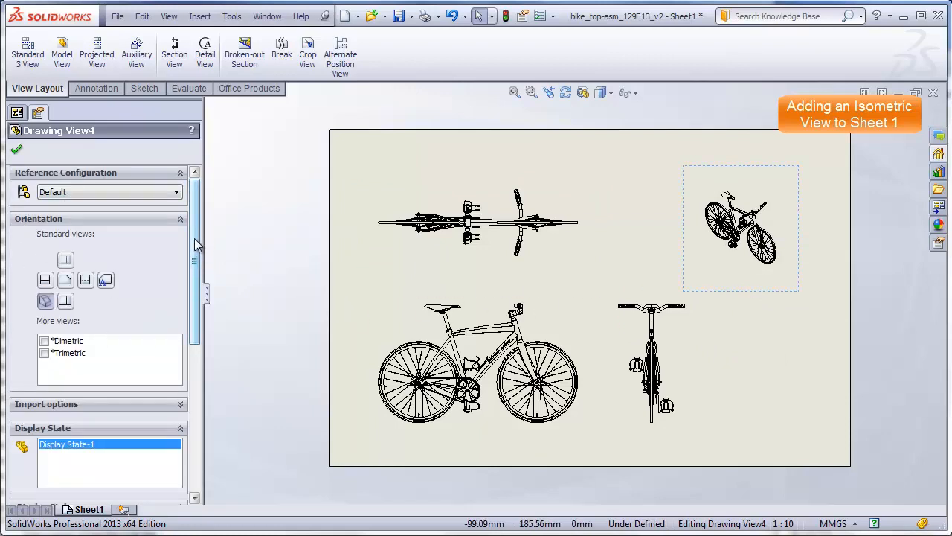
drag(194, 236, 197, 391)
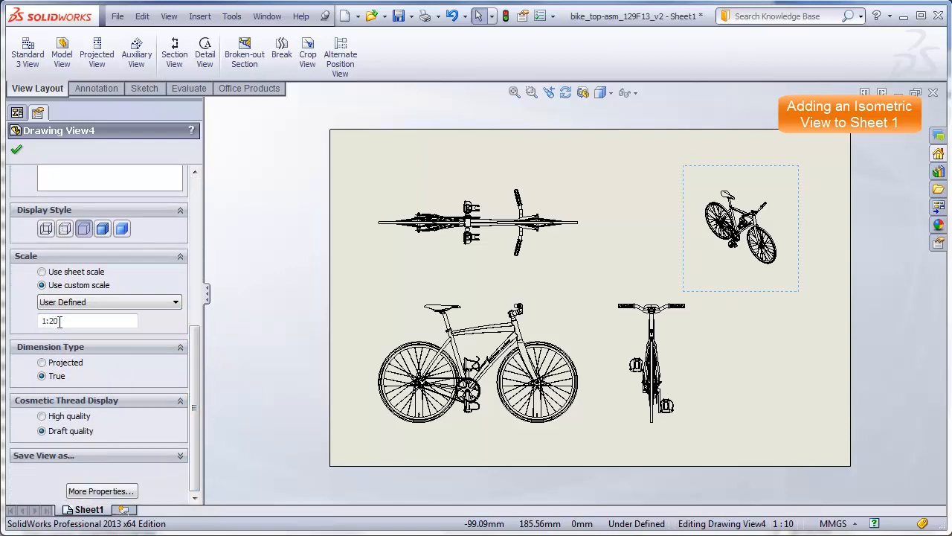
click(42, 272)
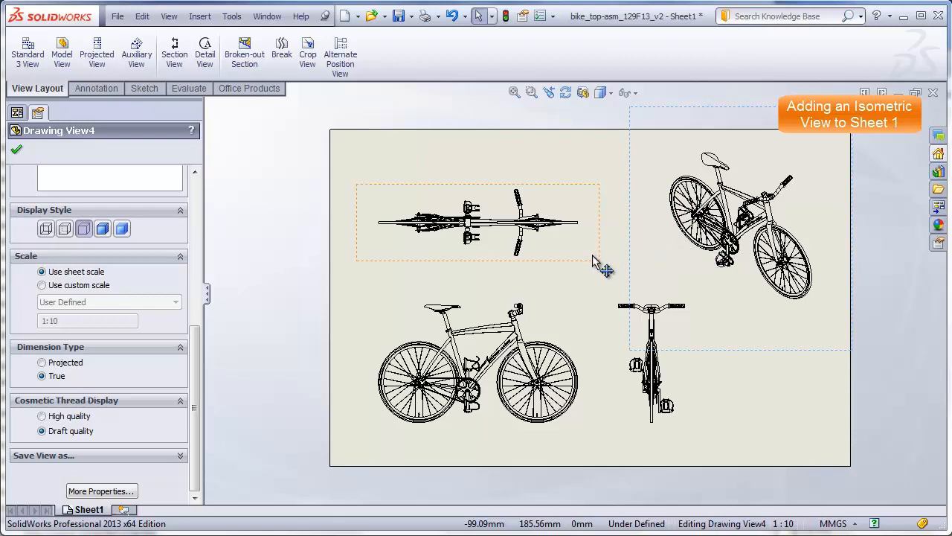
click(42, 286)
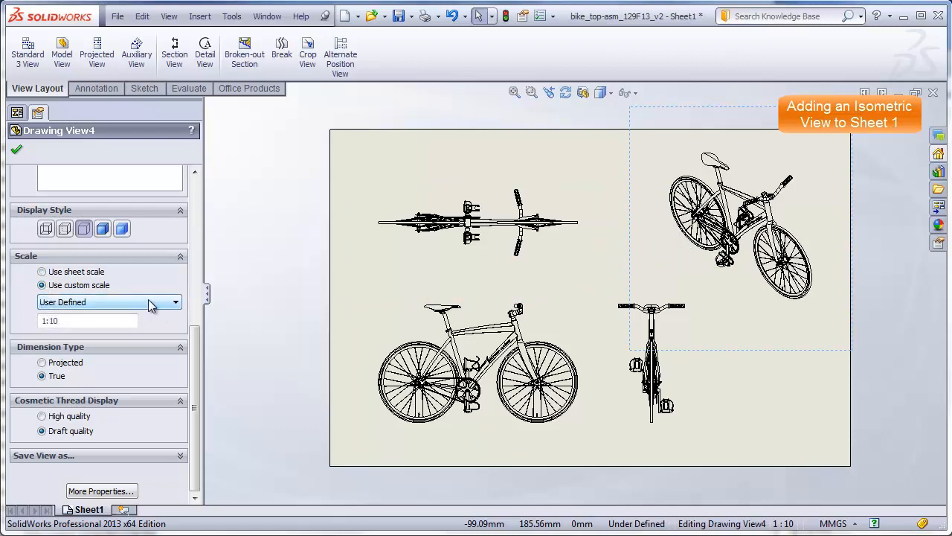
click(176, 303)
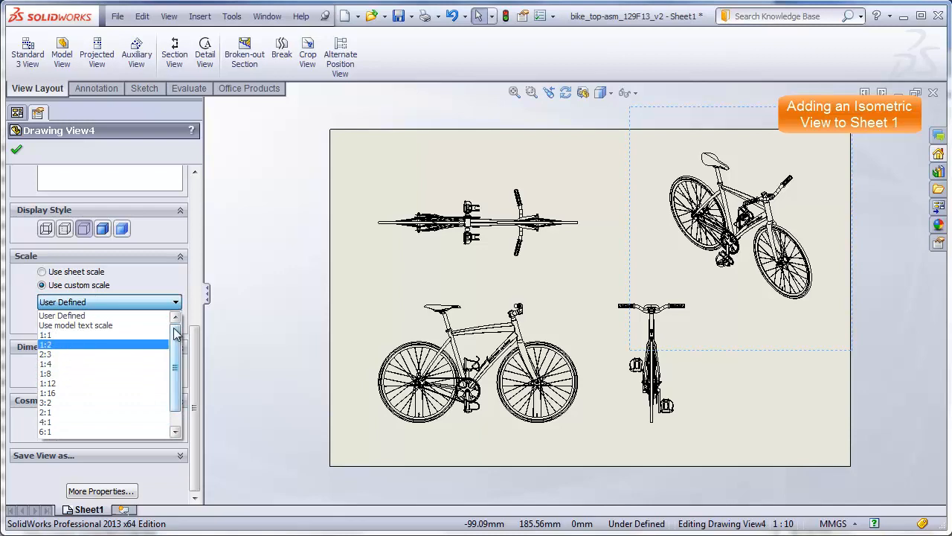
click(74, 317)
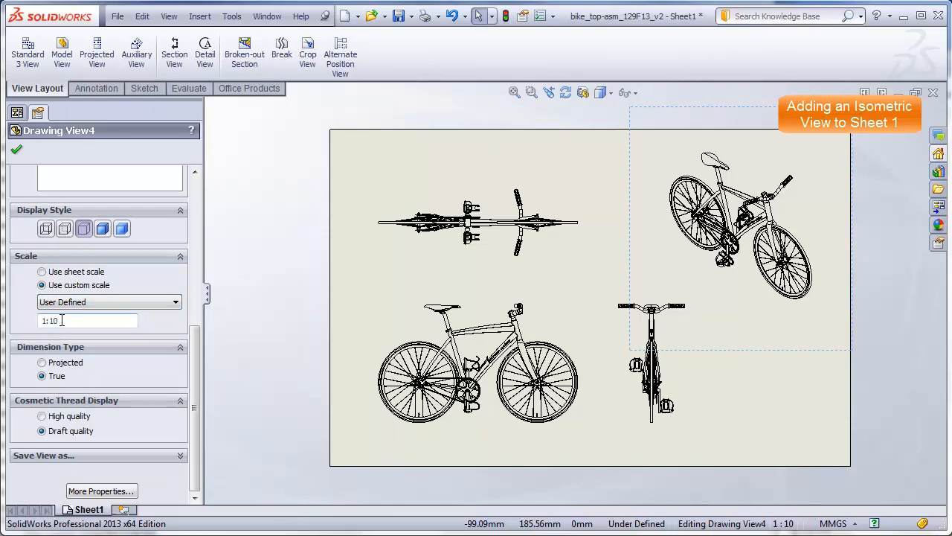
click(42, 273)
drag(198, 351, 202, 201)
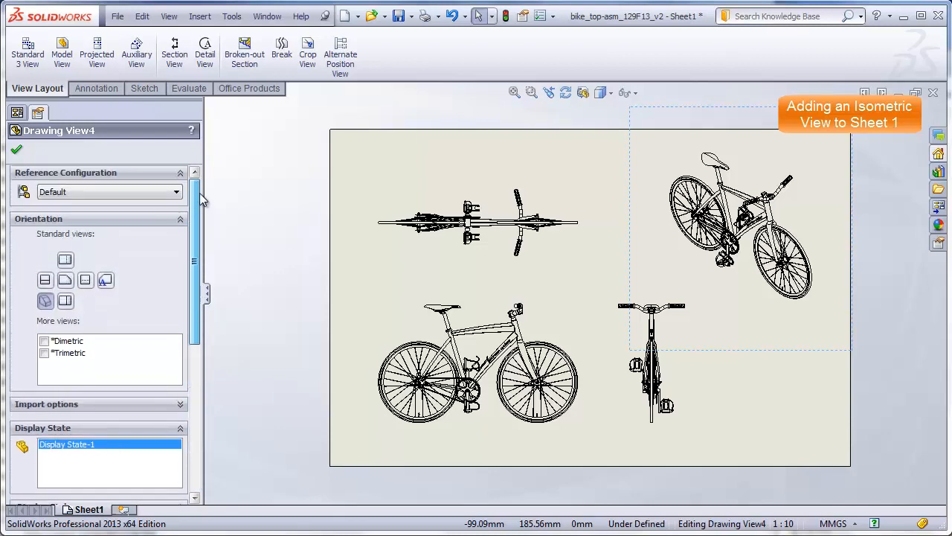
click(17, 153)
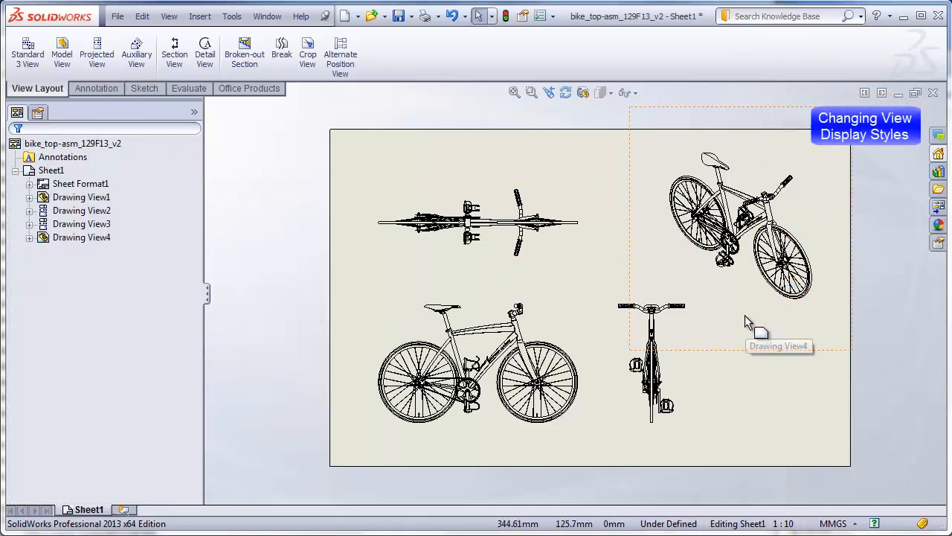
Display the isometric view of the bicycle in the Shaded With Edges style
click(740, 357)
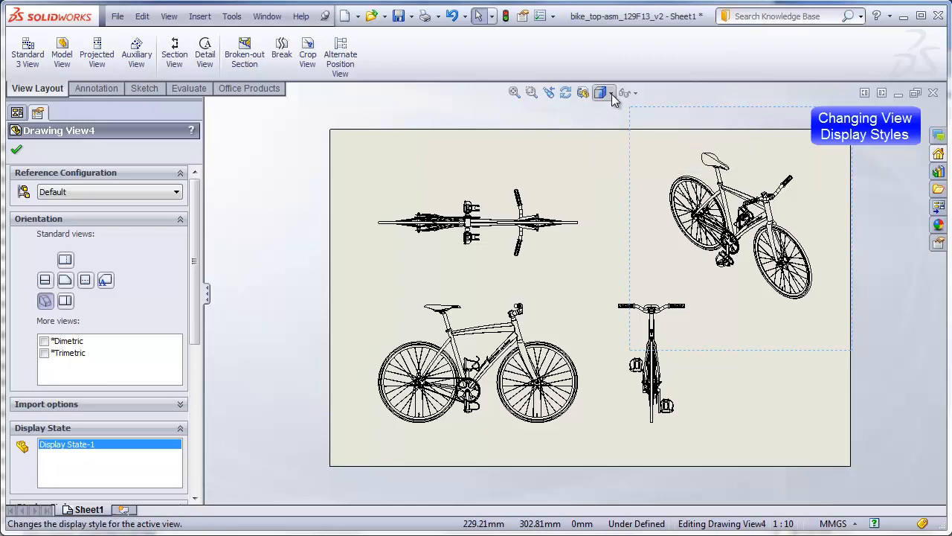
click(611, 95)
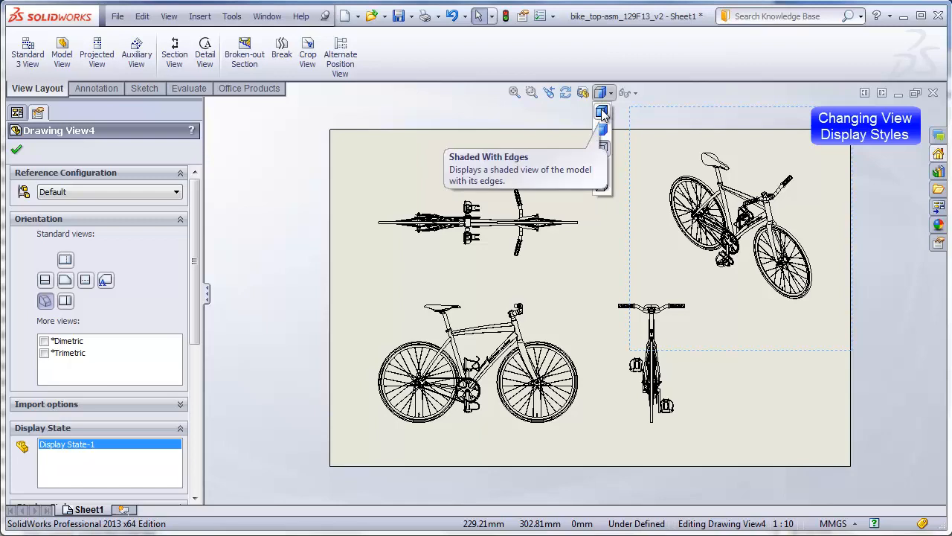
click(602, 112)
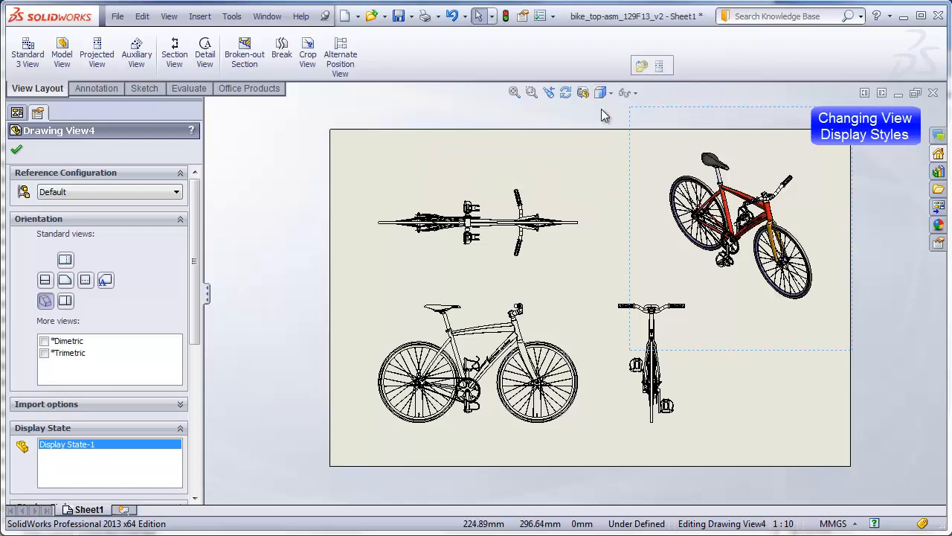
click(347, 195)
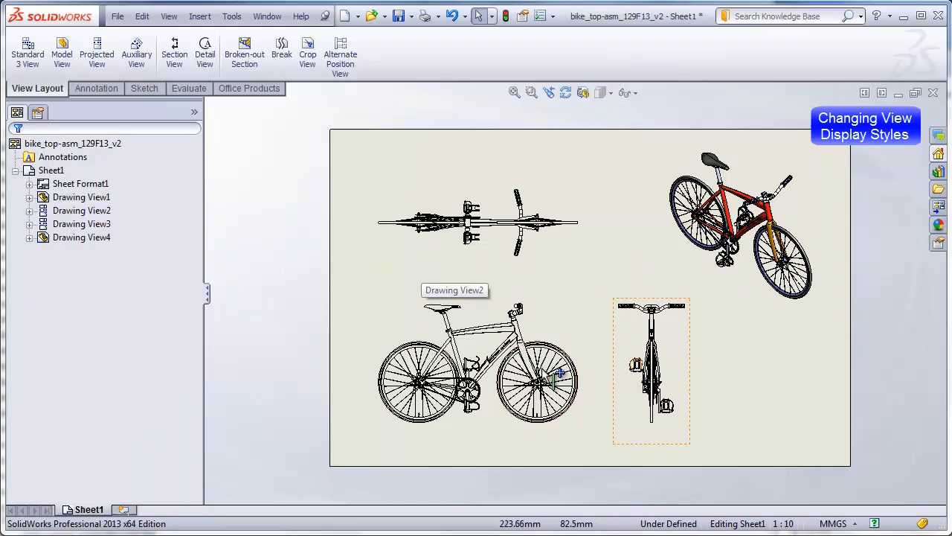
click(472, 305)
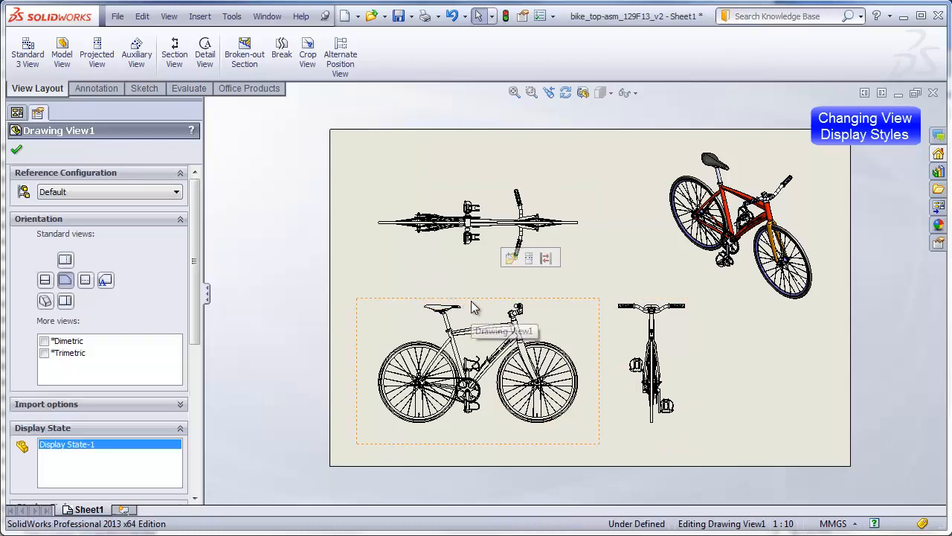
click(608, 95)
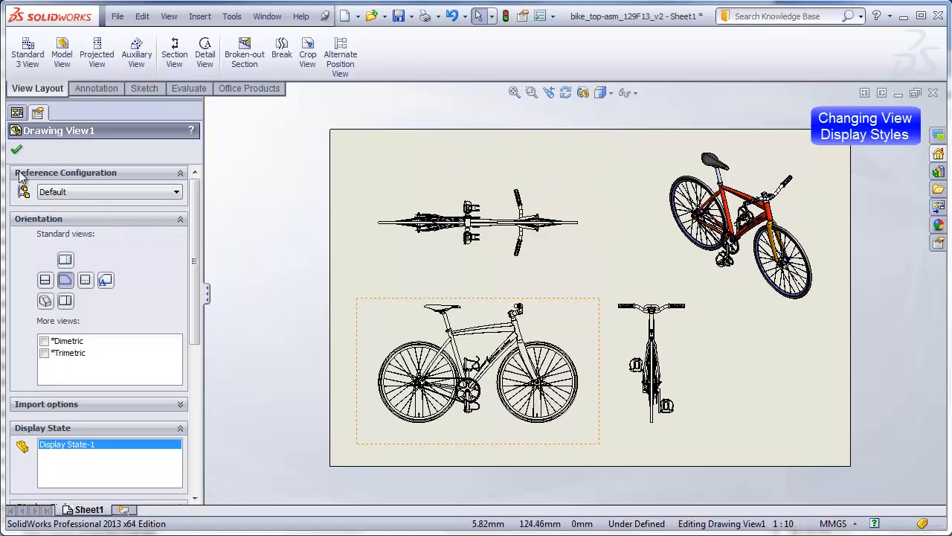
click(16, 149)
Set the bicycle's front view to show Tangent Edges With Font
scroll(479, 363, down, 2)
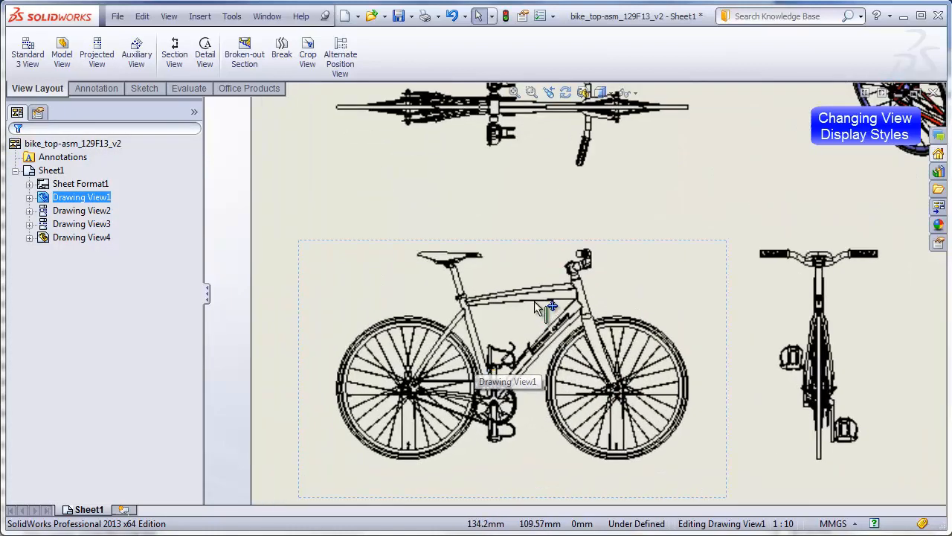
scroll(519, 296, down, 4)
scroll(519, 305, down, 2)
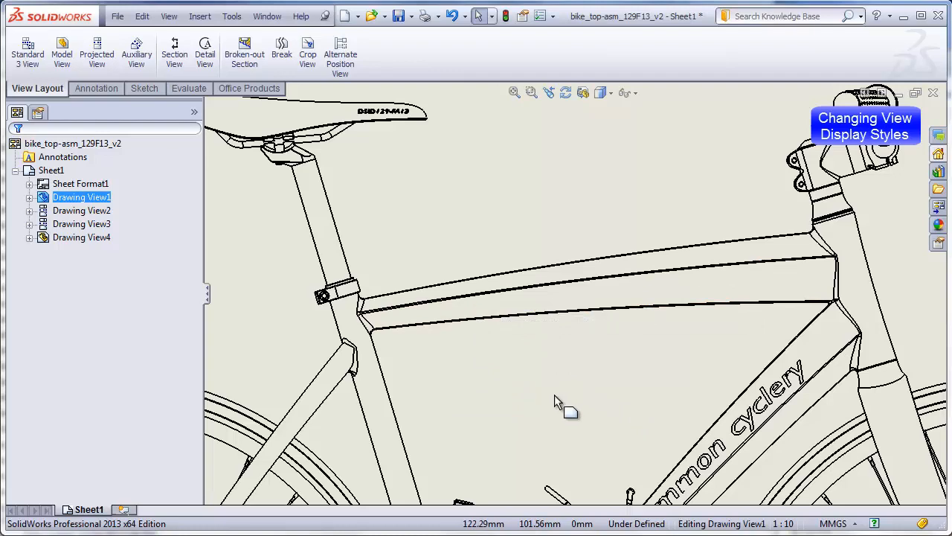
scroll(554, 394, up, 3)
right_click(557, 163)
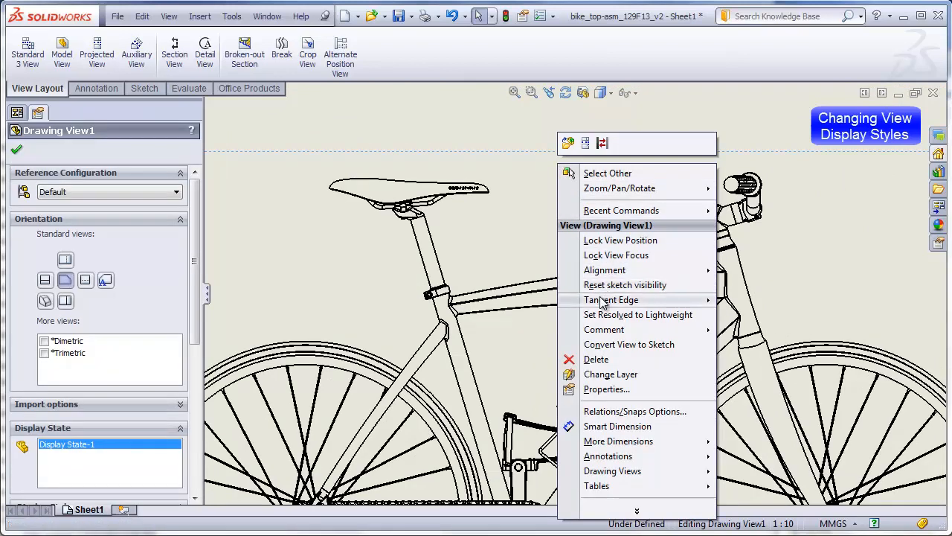
mouse_move(602, 301)
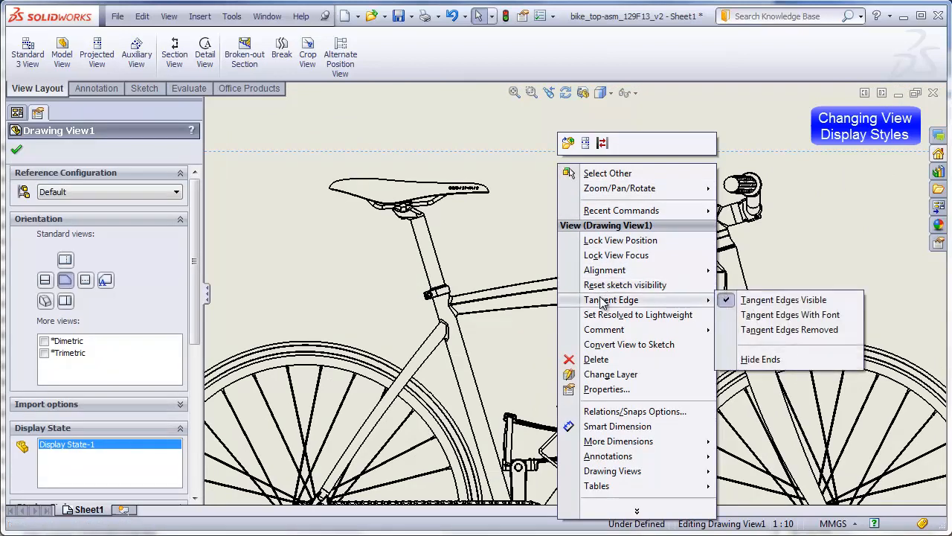
click(779, 315)
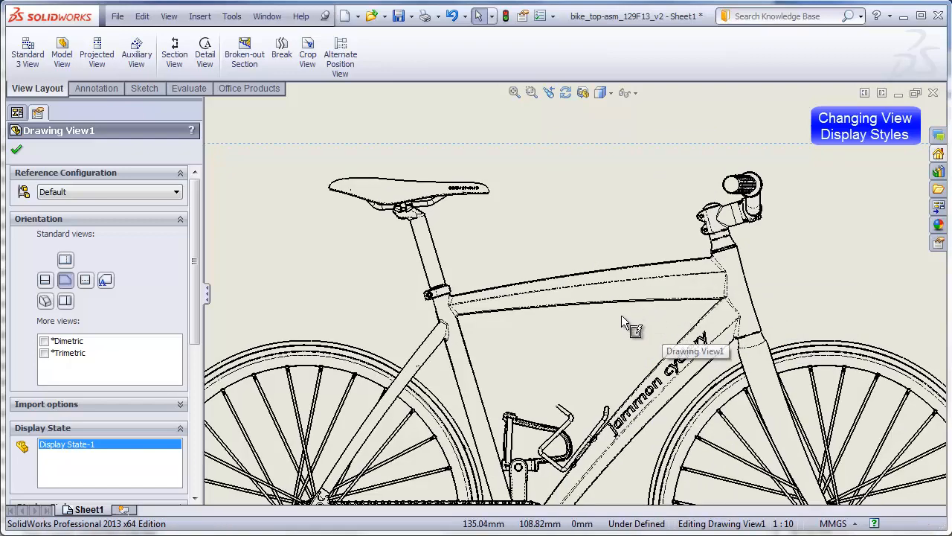
click(15, 151)
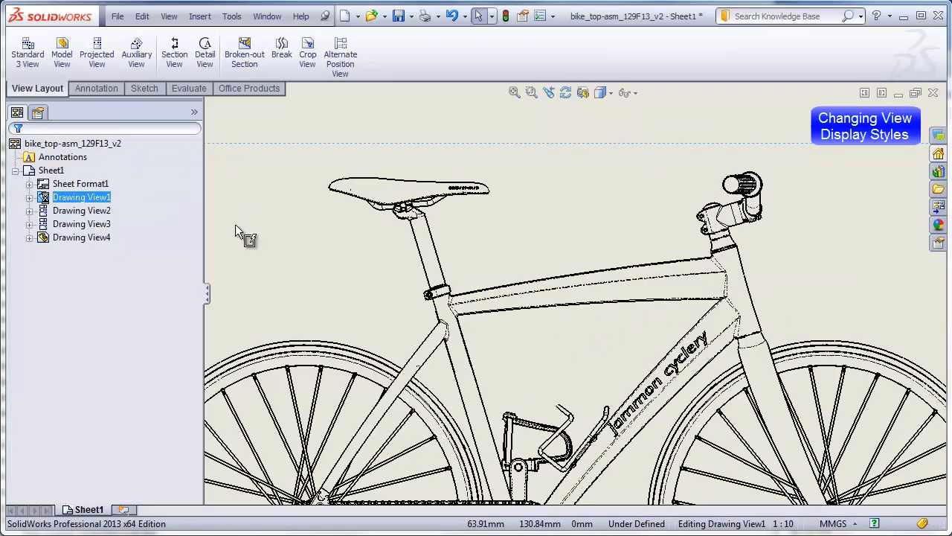
Examine how the tangent edges are drawn where the top tube meets the seat tube in the front view
click(484, 307)
scroll(485, 307, down, 2)
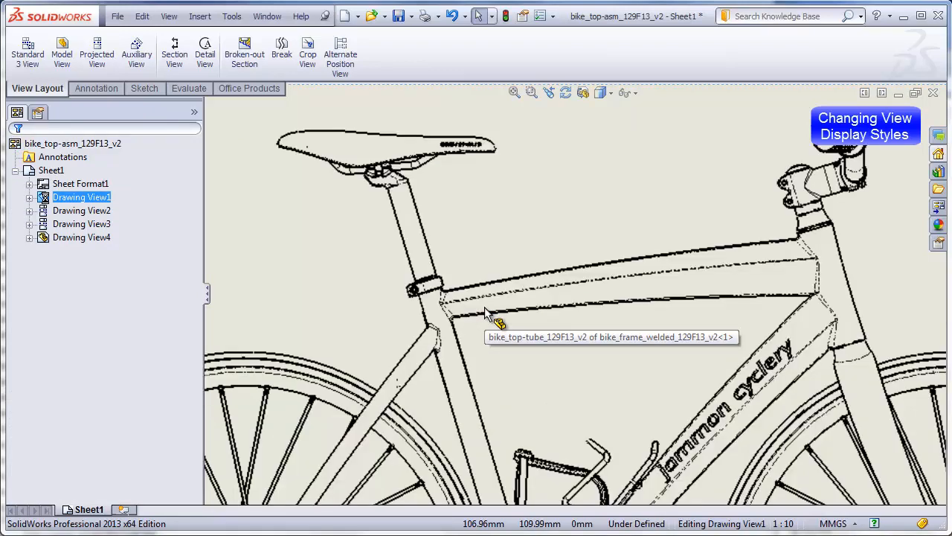
scroll(484, 312, down, 2)
scroll(485, 312, down, 3)
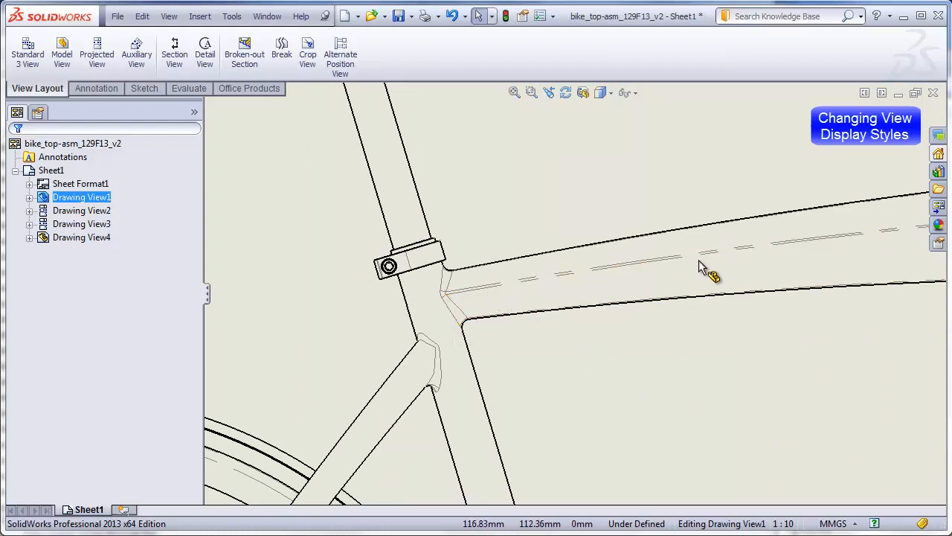
scroll(719, 416, up, 7)
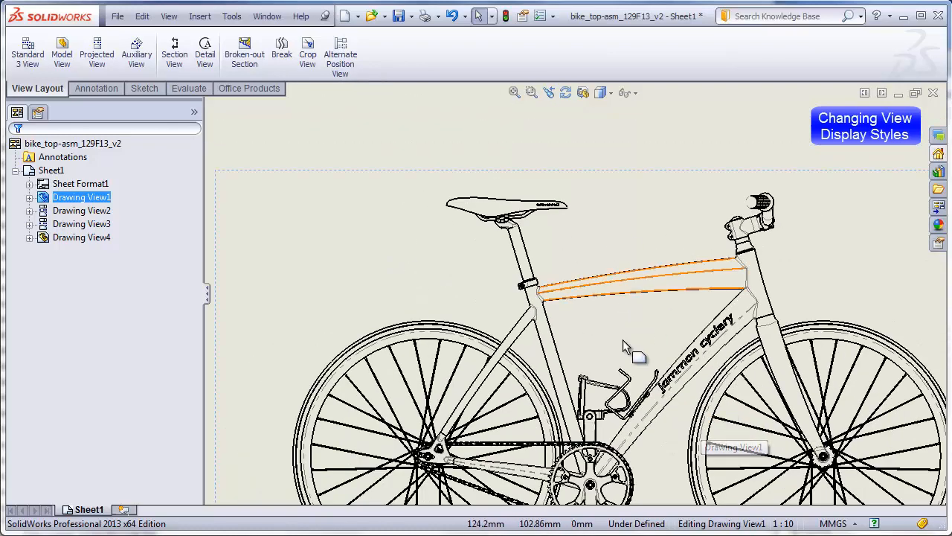
scroll(735, 338, up, 5)
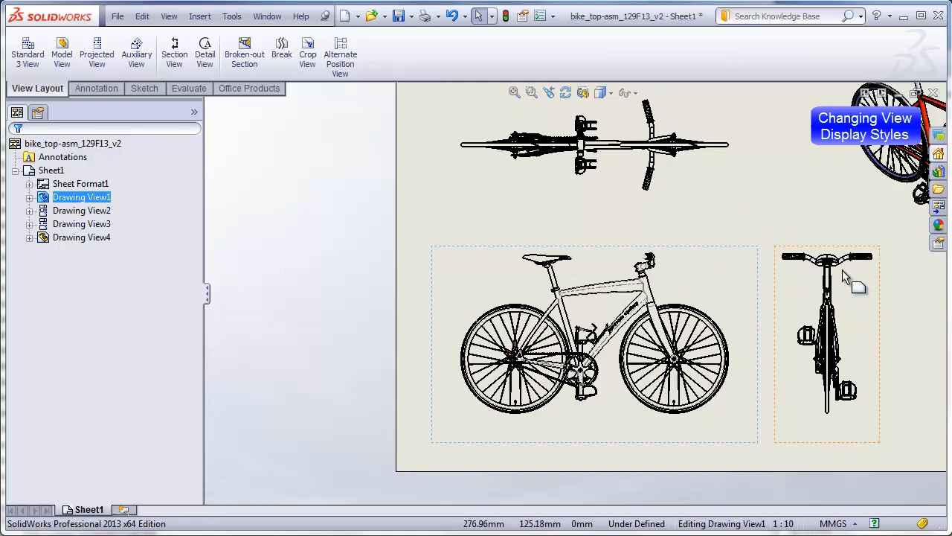
Set the isometric view to Tangent Edges Removed
scroll(848, 266, up, 3)
scroll(833, 175, down, 4)
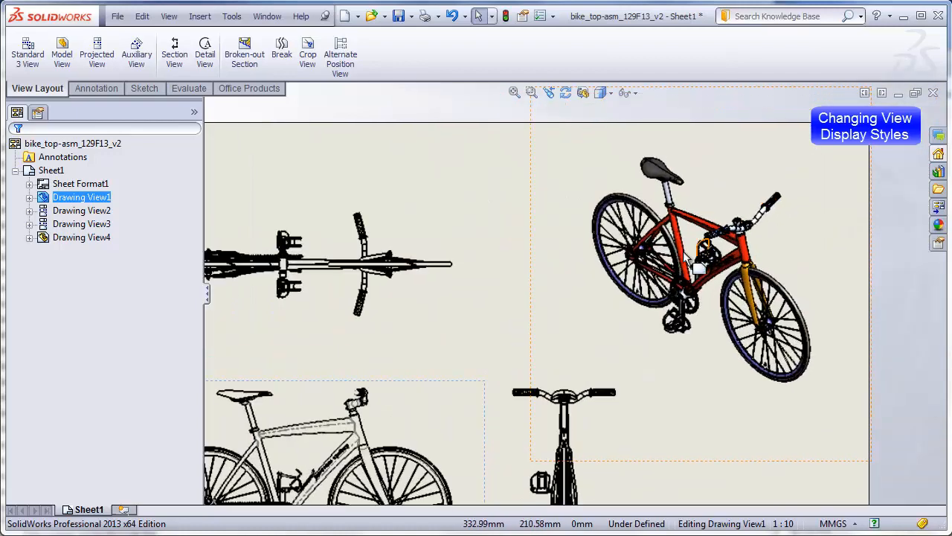
scroll(670, 241, down, 2)
scroll(670, 240, down, 2)
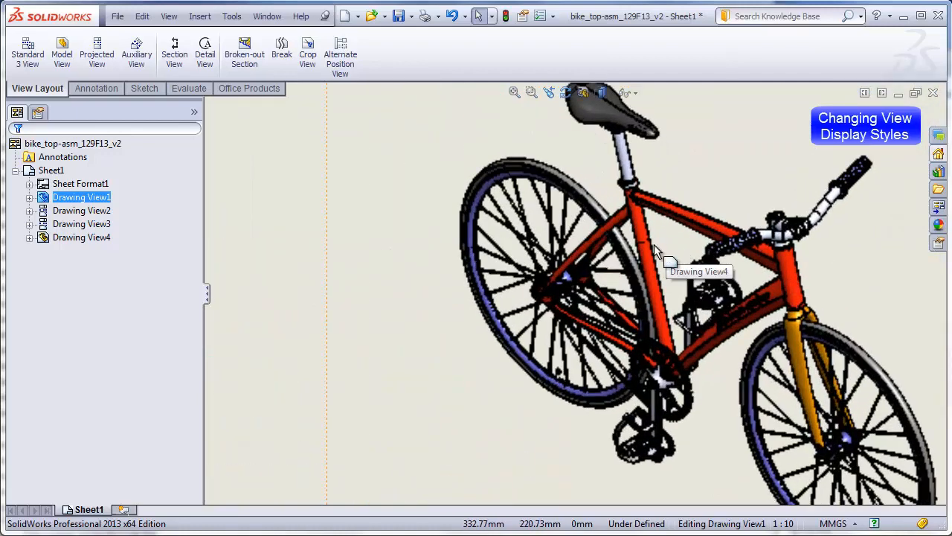
right_click(377, 199)
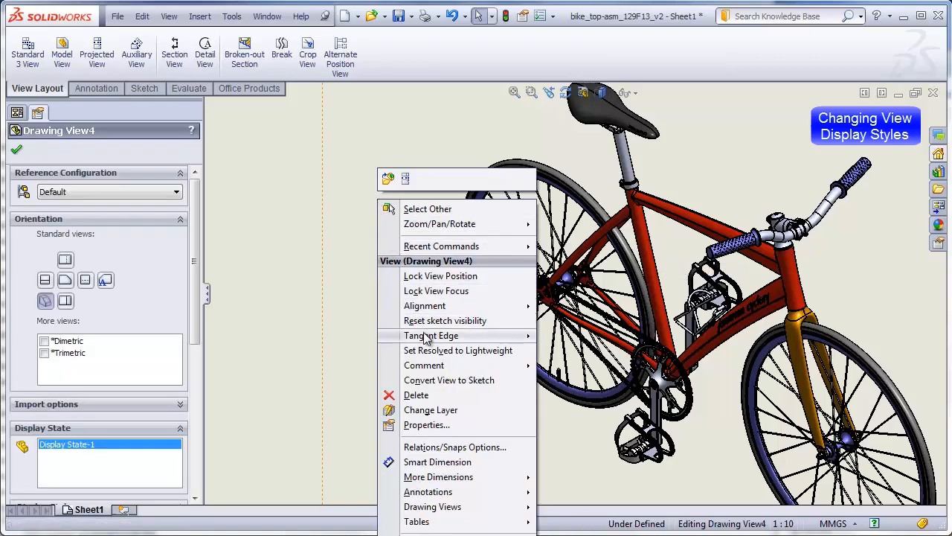
mouse_move(428, 335)
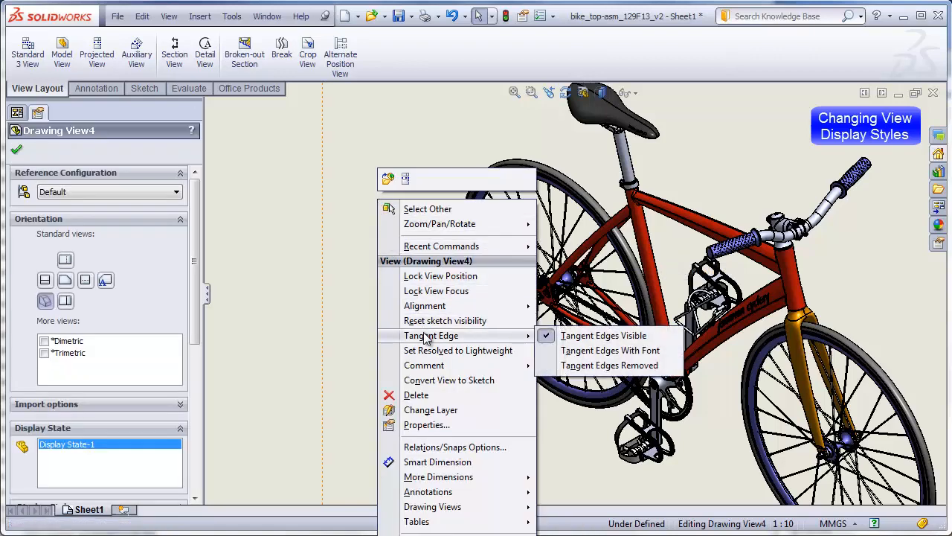
click(612, 365)
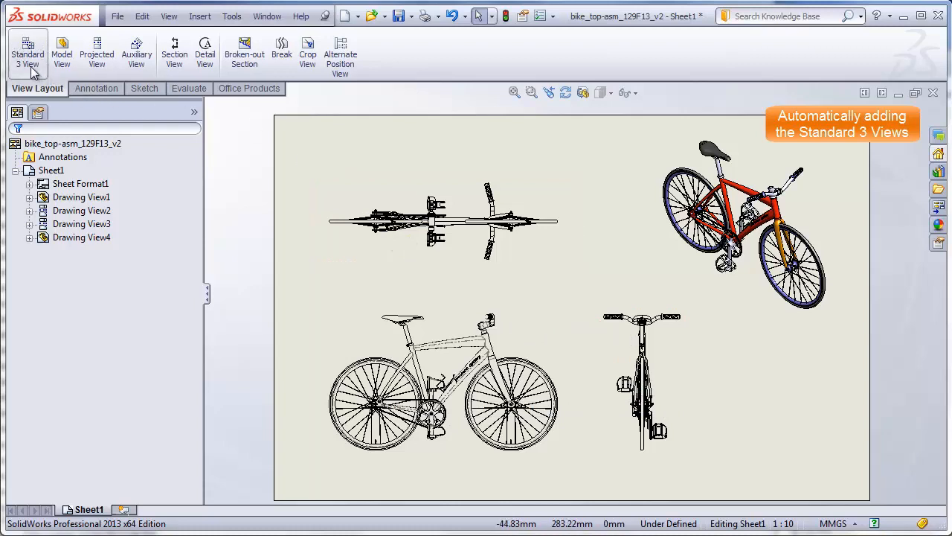
Delete the front, top and side views from Sheet1, leaving only the isometric view
click(319, 313)
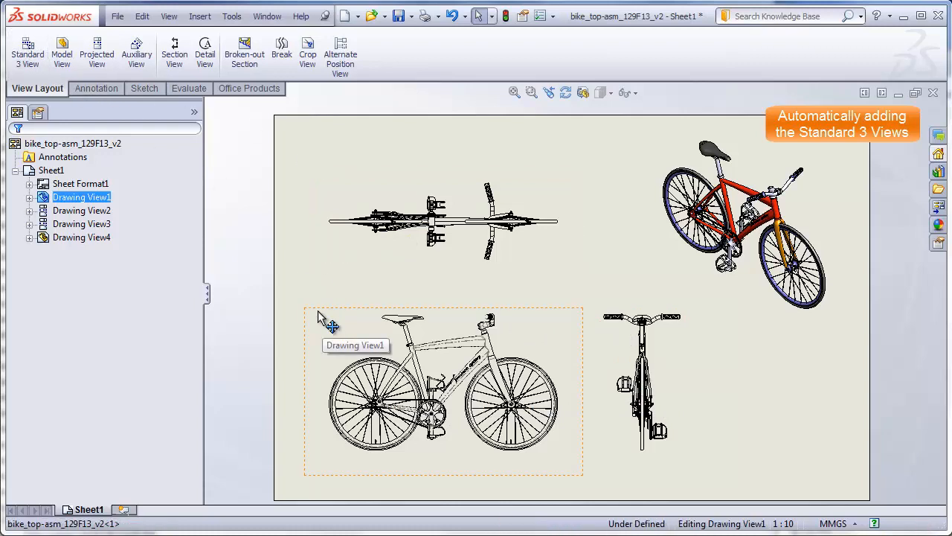
key(Delete)
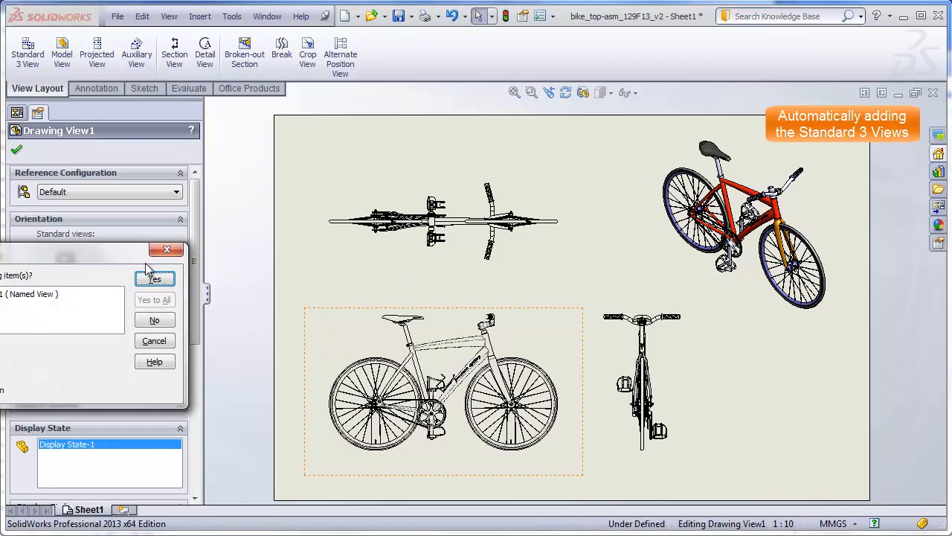
click(271, 278)
click(350, 256)
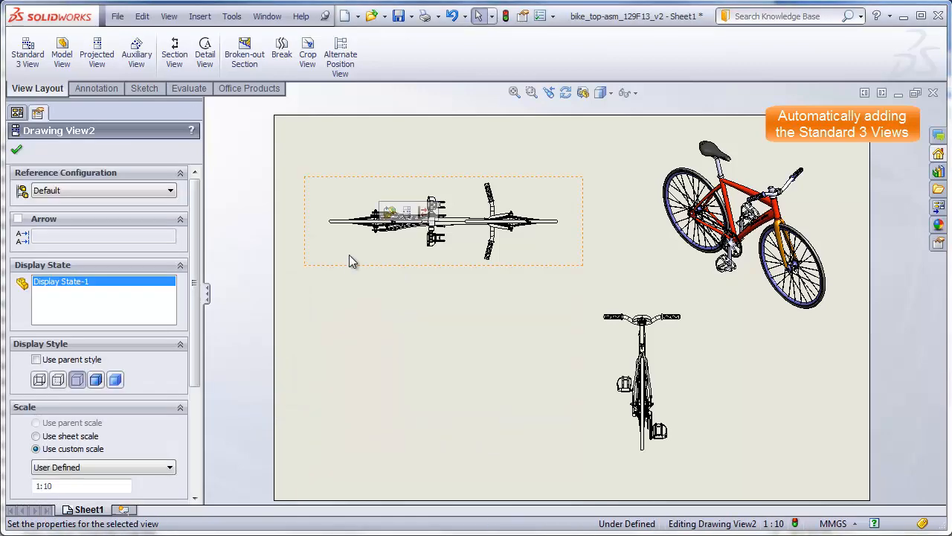
key(Delete)
click(270, 278)
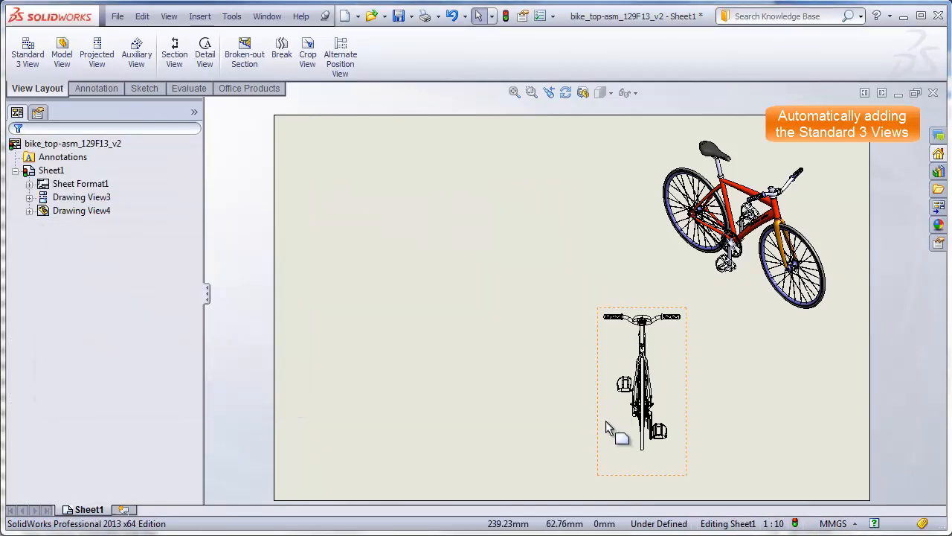
click(606, 422)
key(Delete)
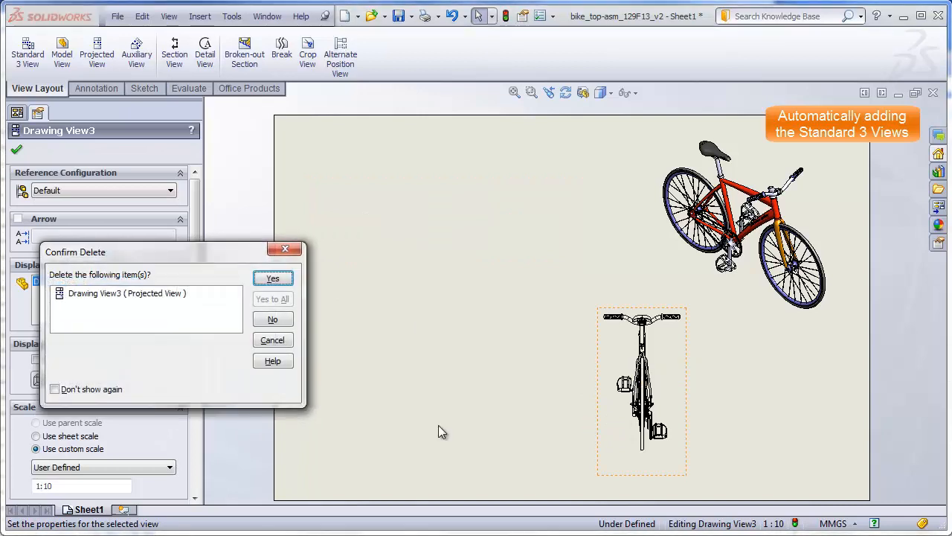
click(271, 280)
Insert the Standard 3 View set of the bike_top-asm_129F13_v2 assembly on Sheet1
click(32, 66)
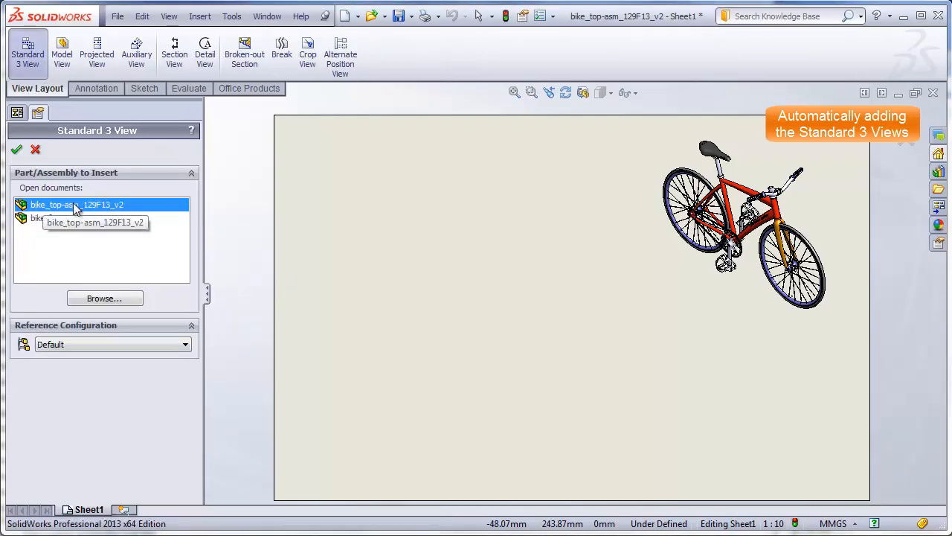
click(18, 150)
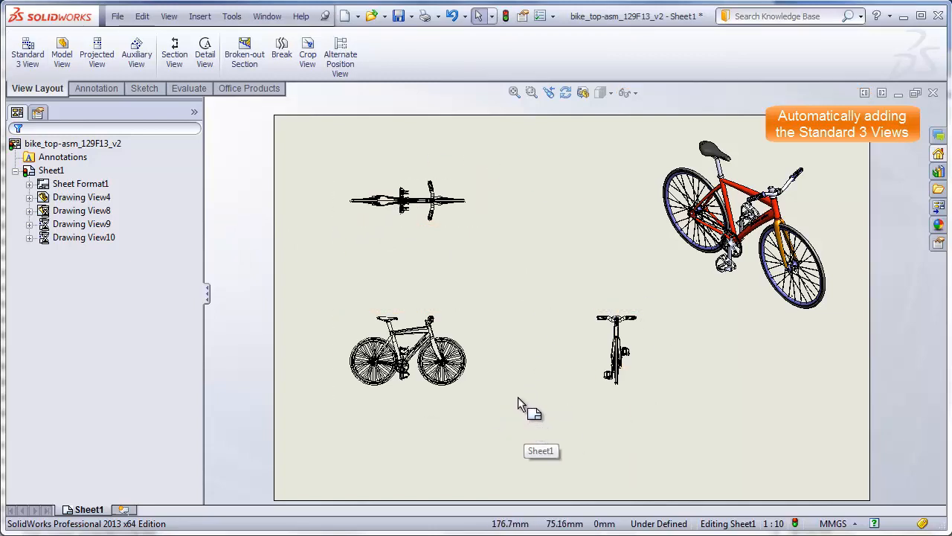
Check the scale of Sheet1 in its sheet properties
right_click(89, 511)
click(148, 533)
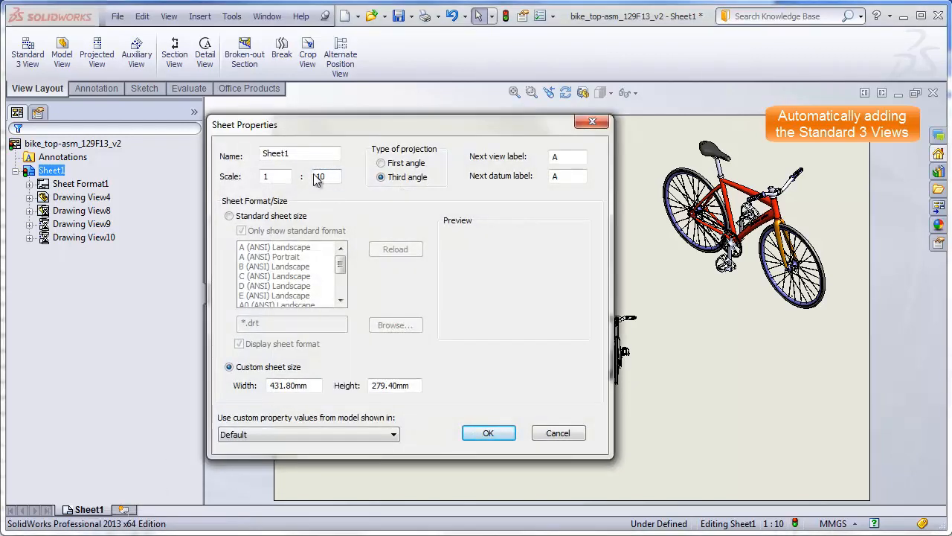
click(499, 438)
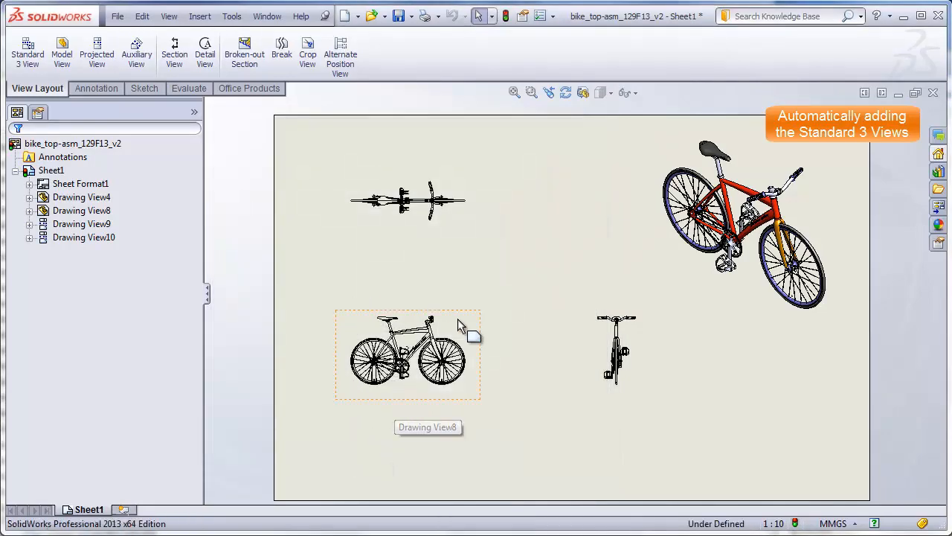
Set the newly inserted front view to use the sheet scale instead of a custom scale
click(373, 401)
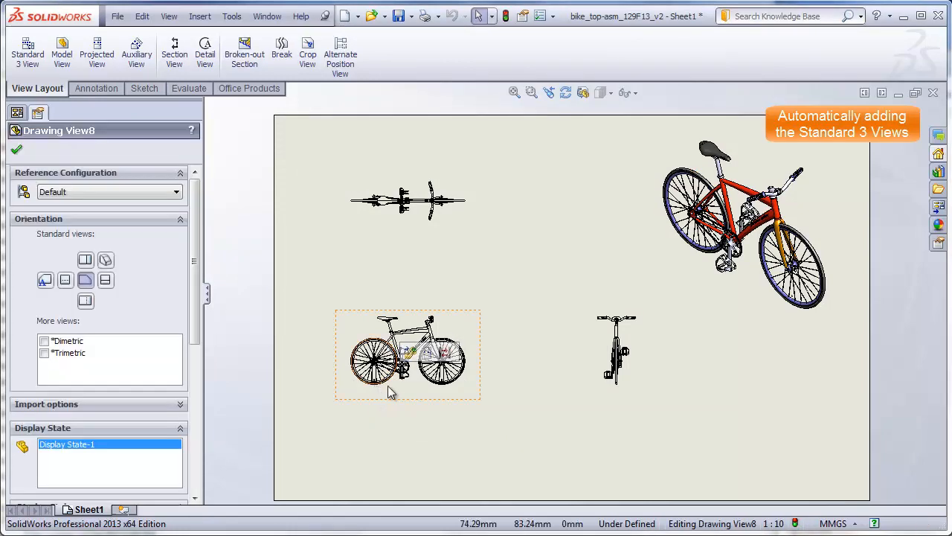
drag(198, 322, 199, 479)
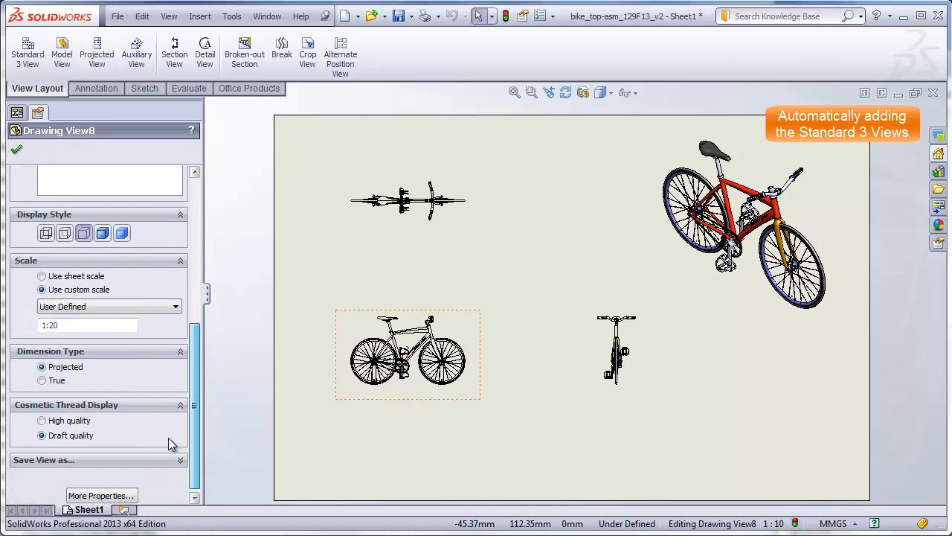
click(42, 276)
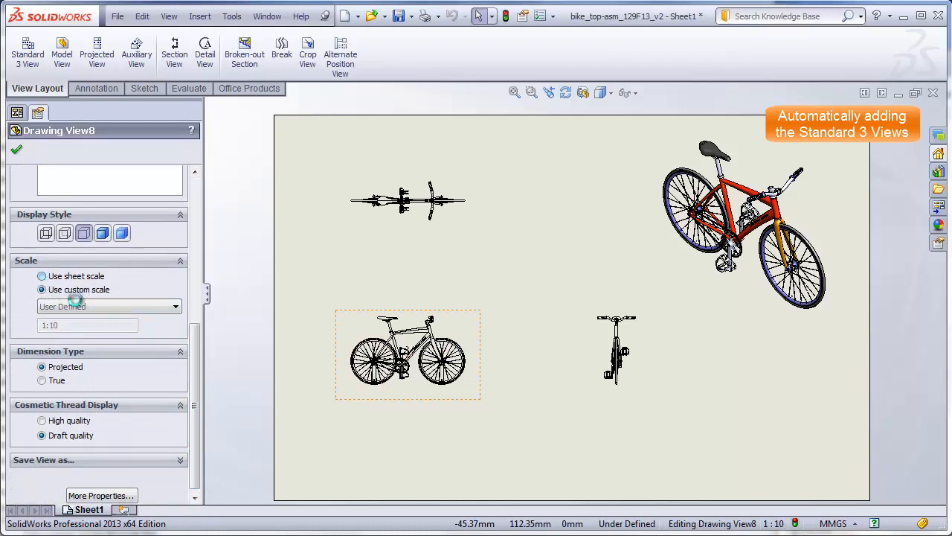
drag(198, 334, 198, 195)
click(16, 149)
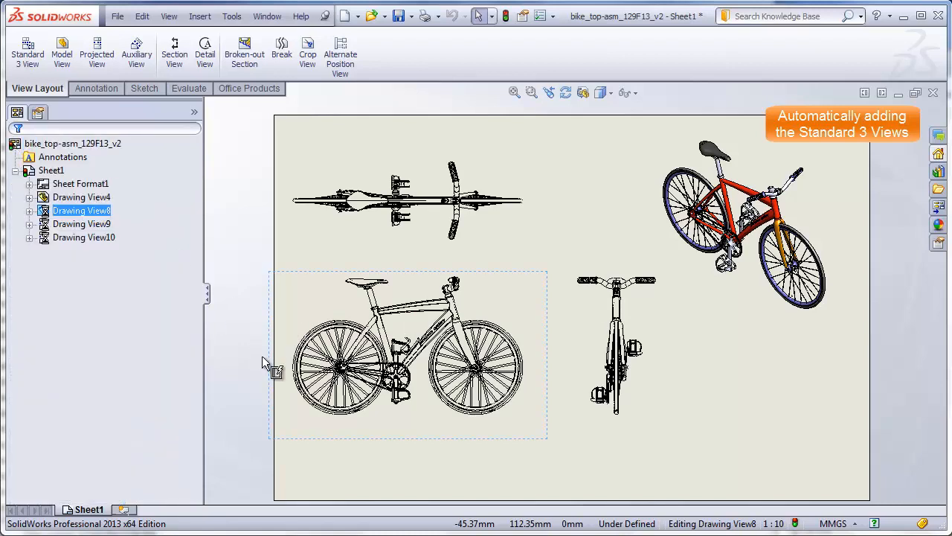
click(233, 350)
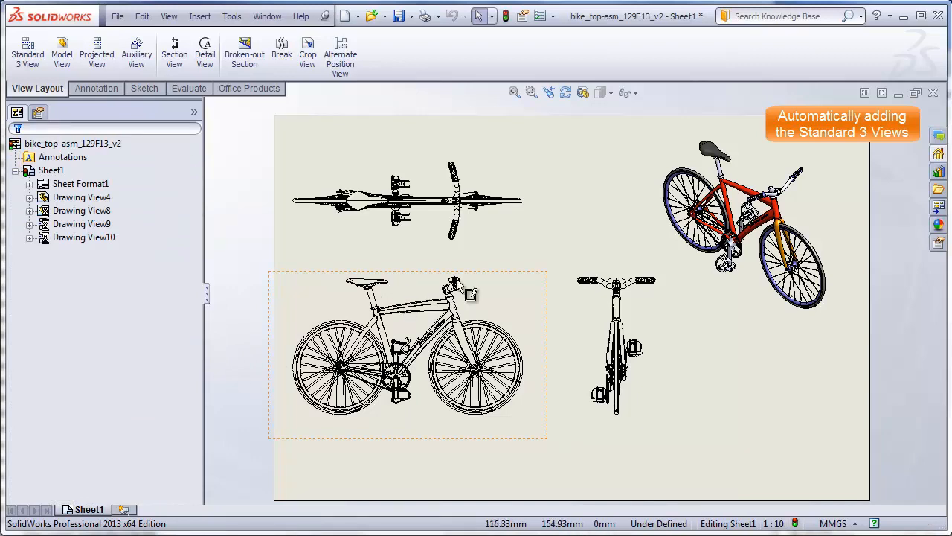
Move the front view of the bicycle slightly right and down on Sheet1, together with its aligned views
drag(543, 448, 559, 455)
click(220, 398)
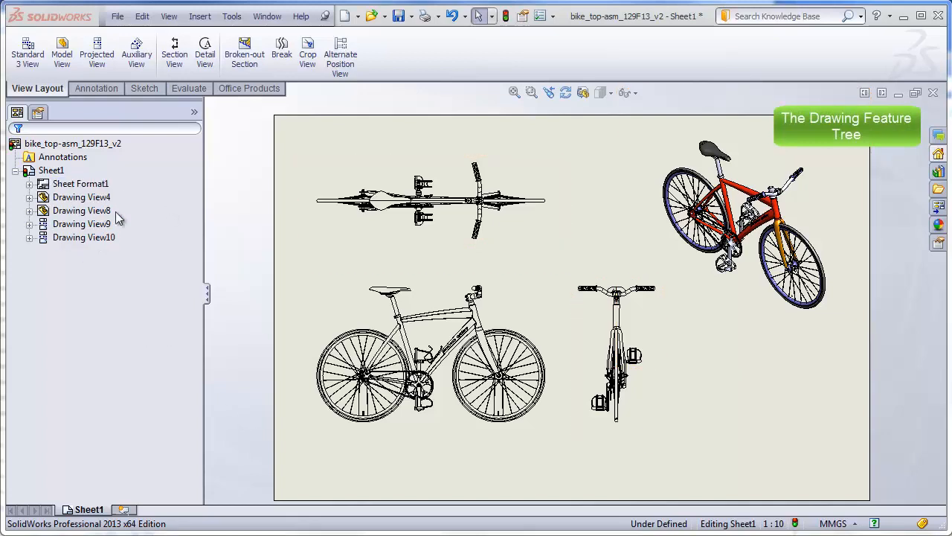
Examine the Sheet1, sheet format and drawing view entries in the feature tree and identify which view on the sheet each one represents
click(52, 172)
click(76, 184)
click(95, 198)
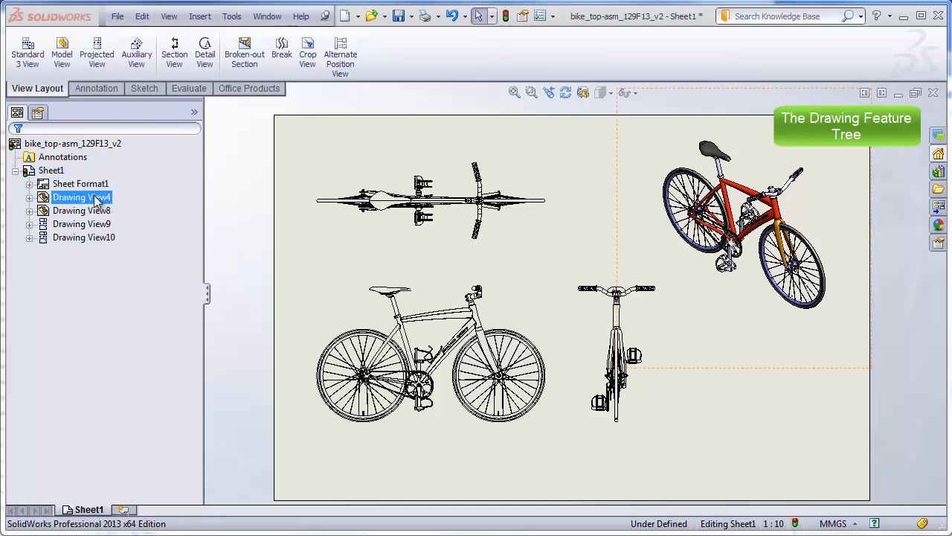
click(96, 211)
click(90, 237)
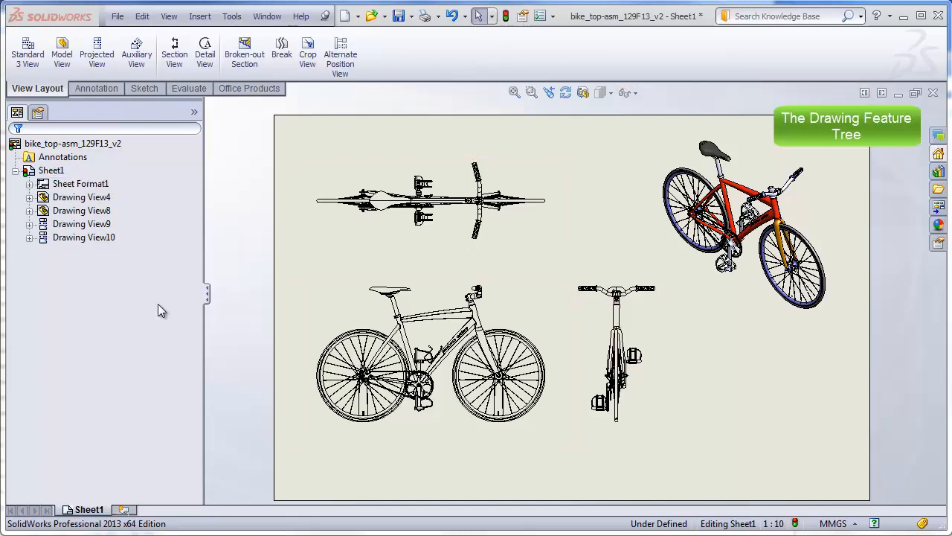
click(97, 197)
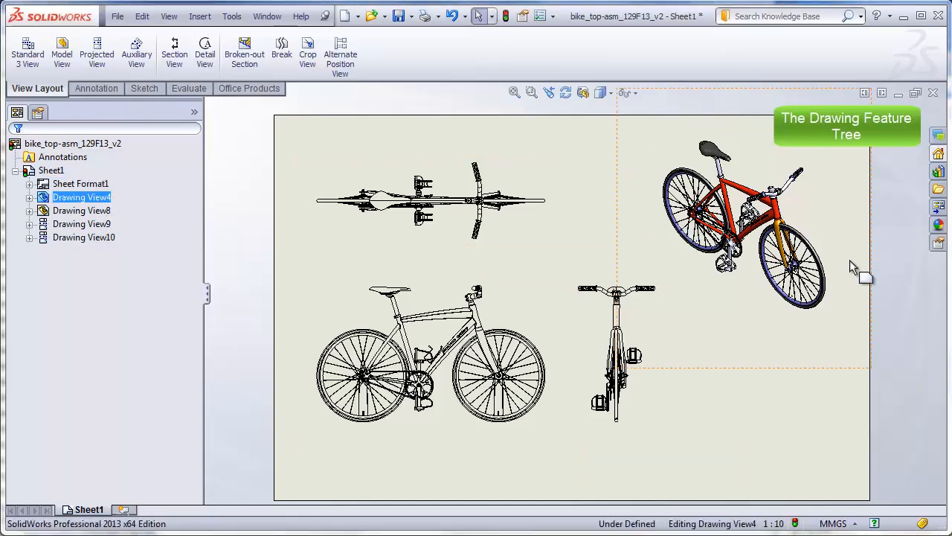
click(97, 210)
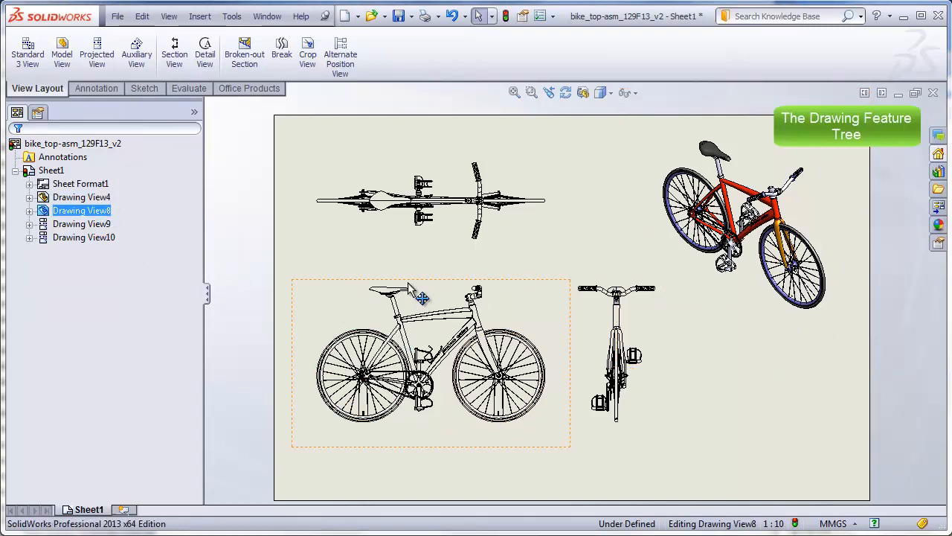
ctrl+click(110, 229)
ctrl+click(101, 238)
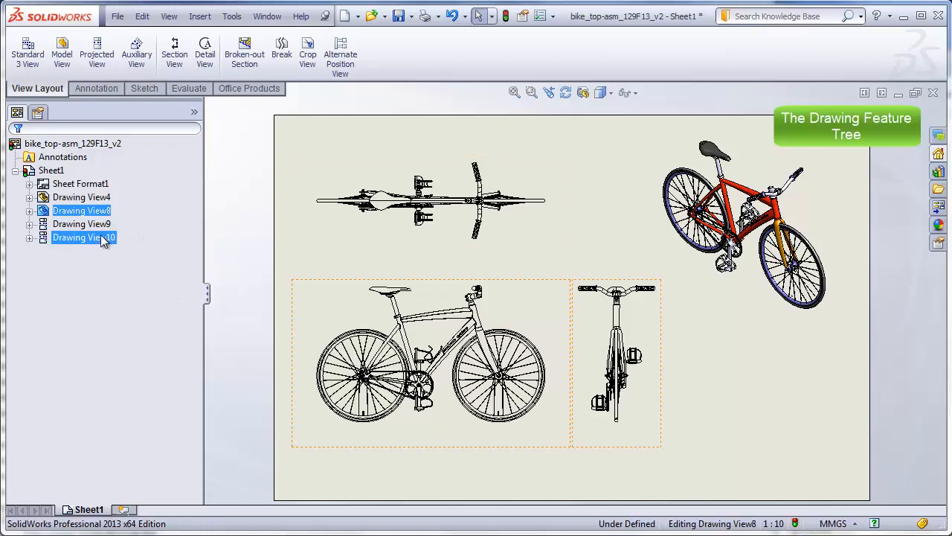
ctrl+click(43, 238)
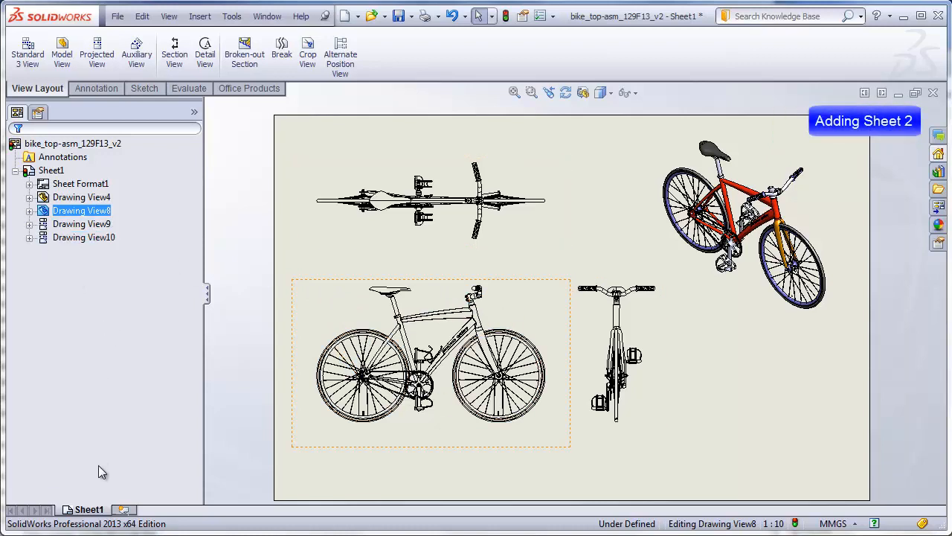
Add a second sheet, Sheet2, to the drawing
right_click(95, 512)
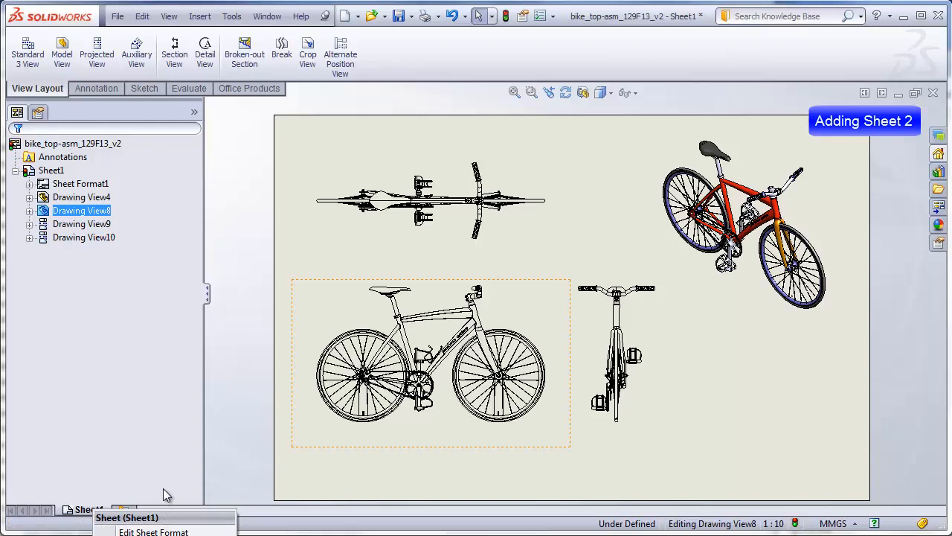
click(162, 489)
right_click(92, 510)
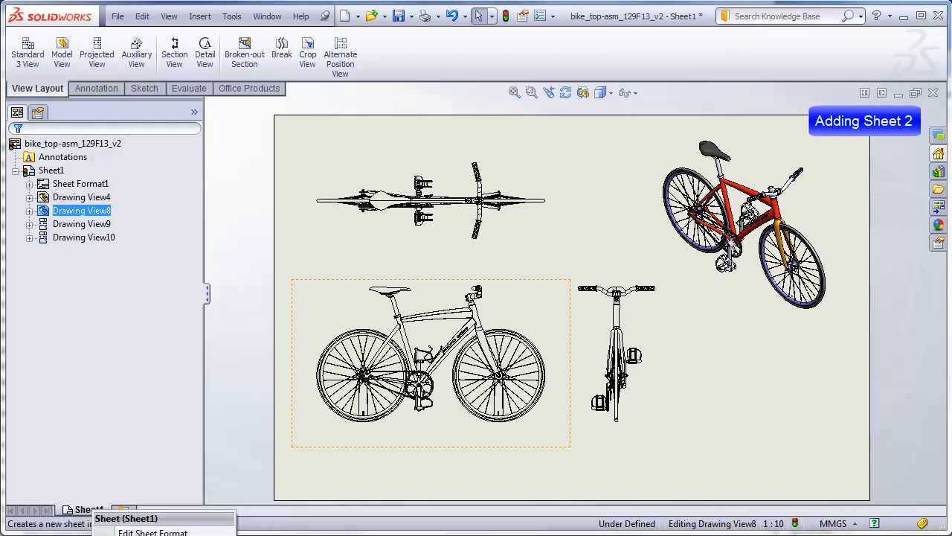
click(142, 535)
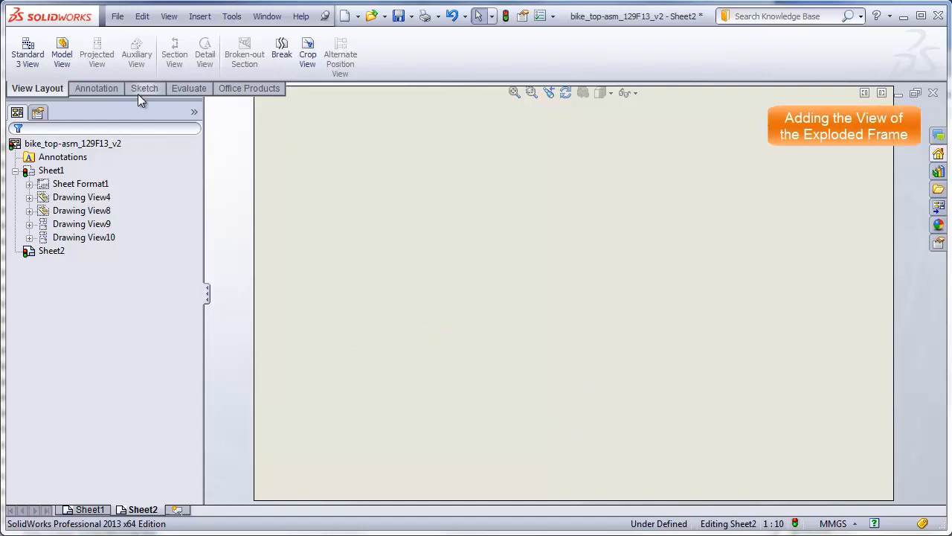
Insert a model view of the bike-frame_asm_129F13_v2 assembly on Sheet2 using the custom_iso orientation
click(63, 55)
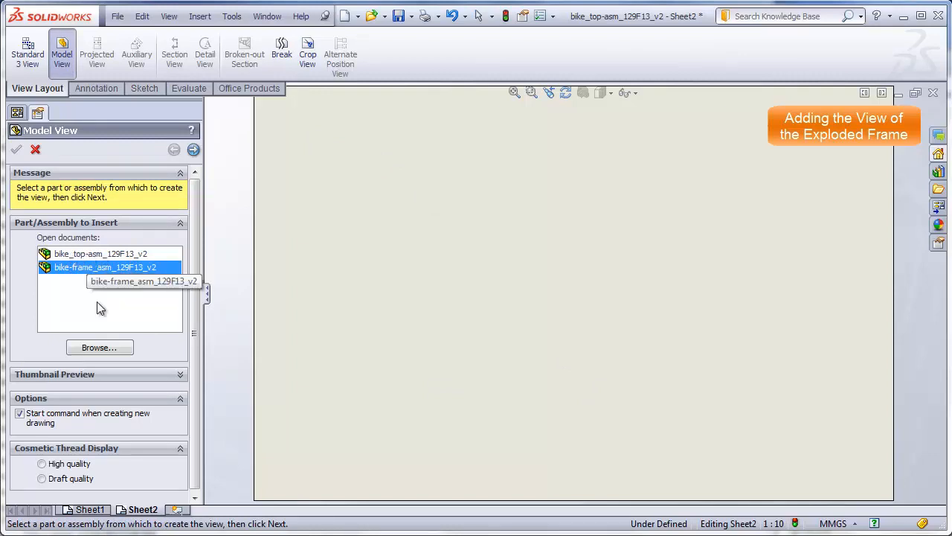
click(194, 149)
scroll(197, 302, down, 3)
drag(197, 308, 199, 340)
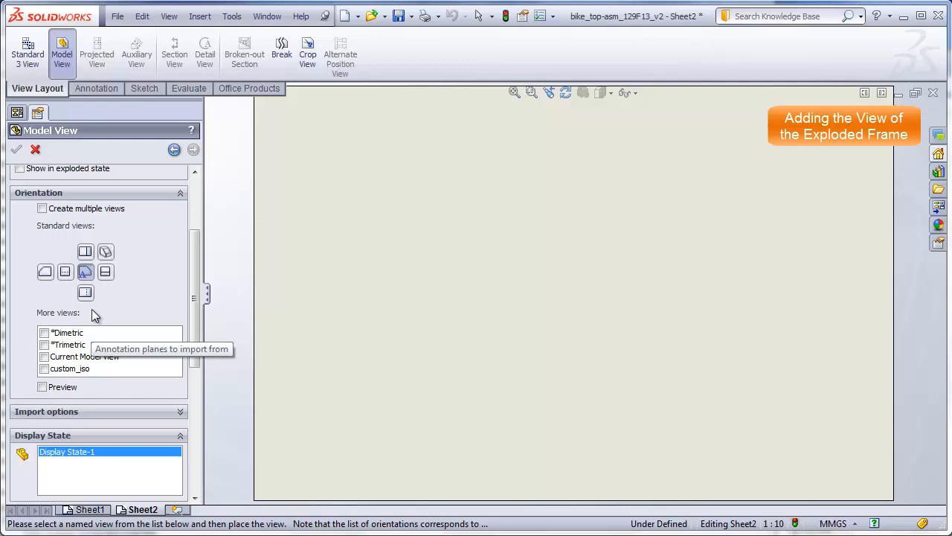
click(63, 369)
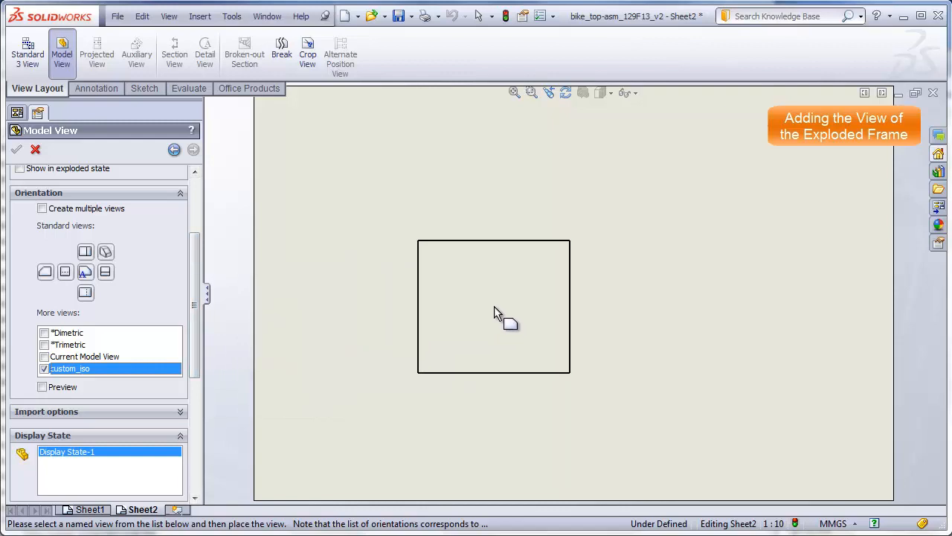
click(494, 305)
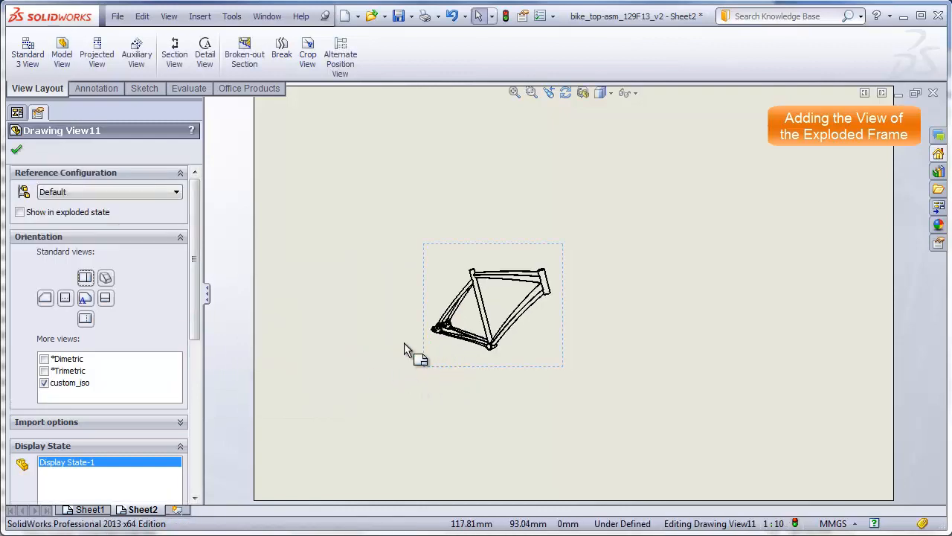
key(Return)
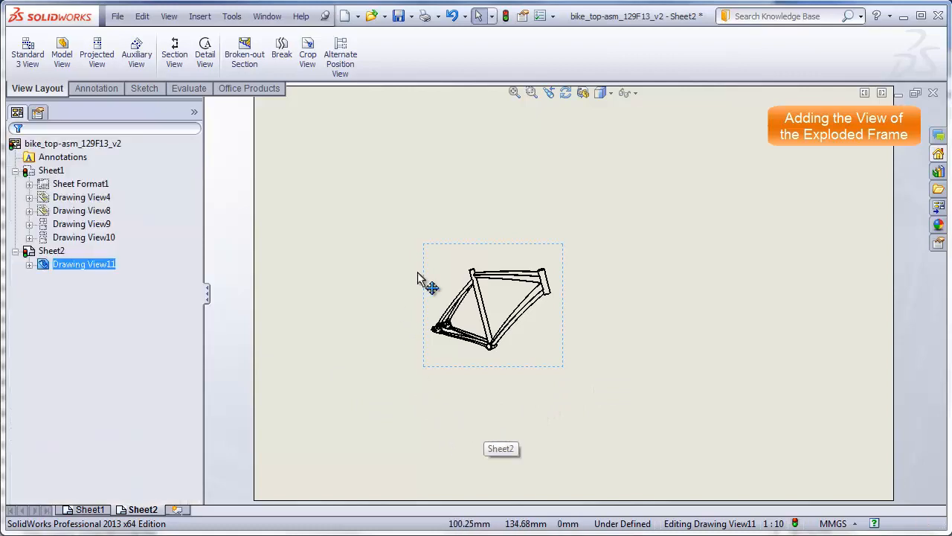
click(468, 418)
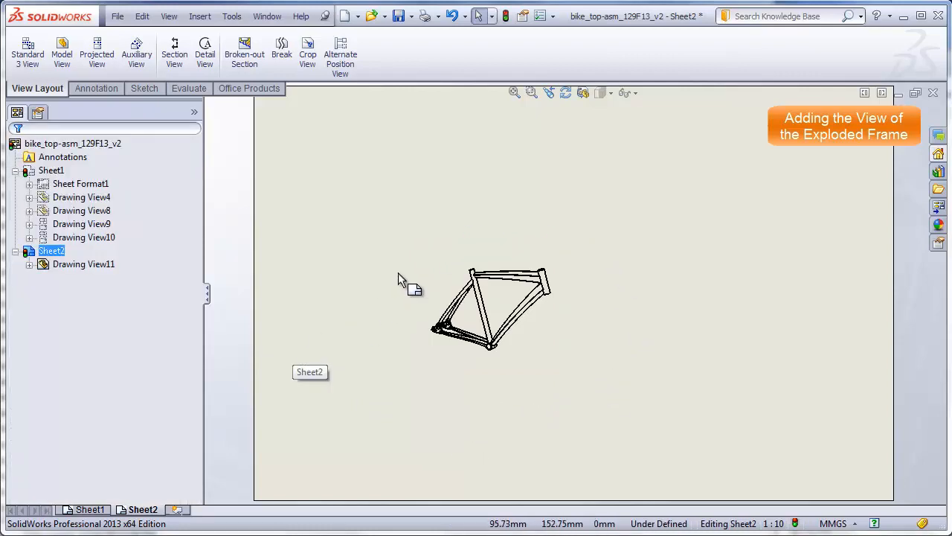
Show the frame view on Sheet2 in its exploded state through the drawing view properties
right_click(450, 255)
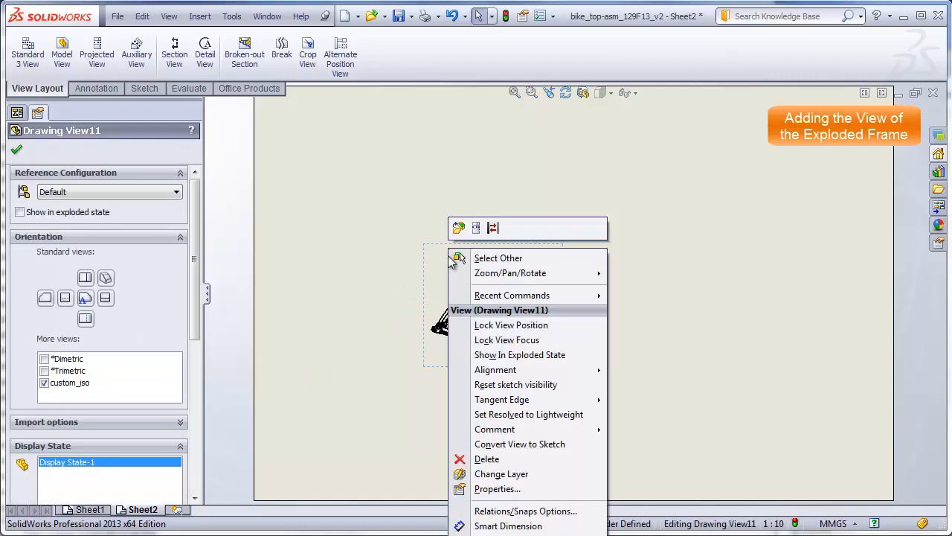
click(497, 488)
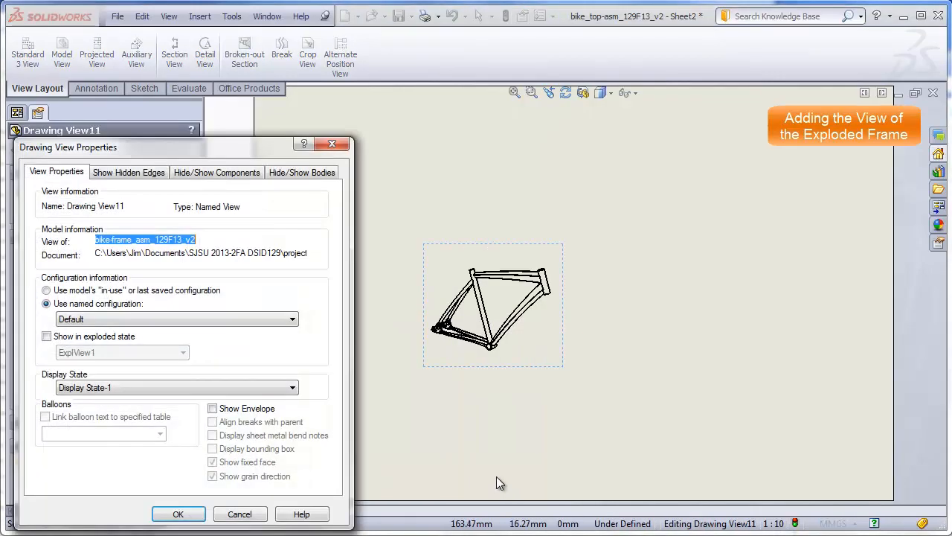
drag(256, 132, 347, 111)
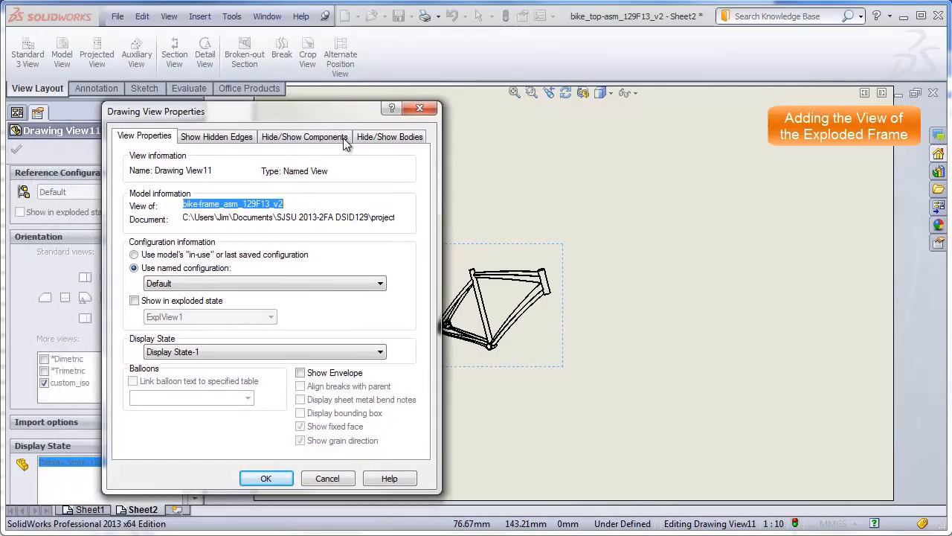
click(134, 301)
click(288, 485)
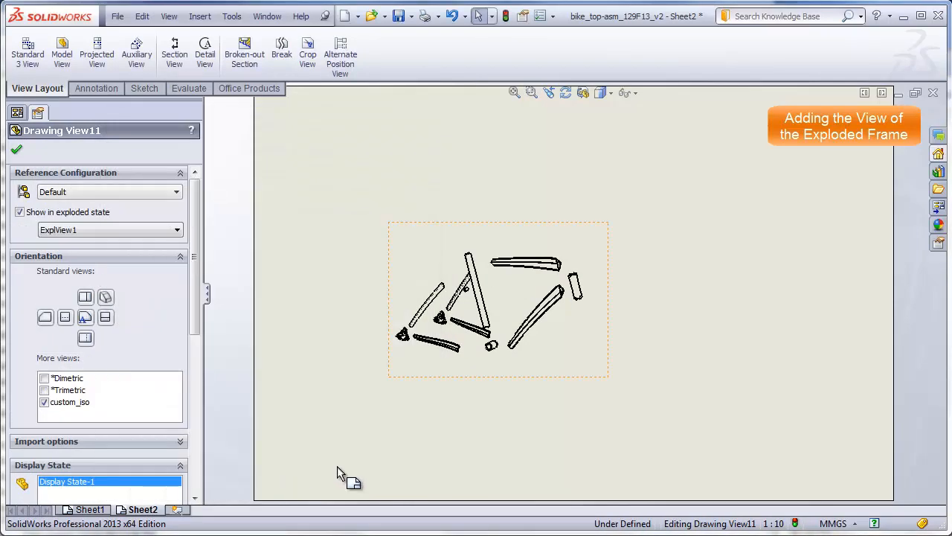
click(381, 450)
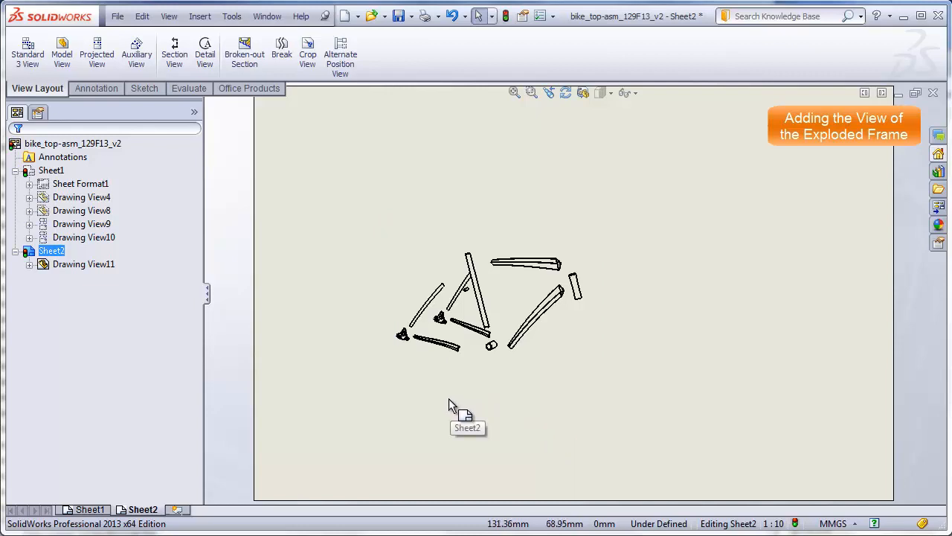
click(400, 403)
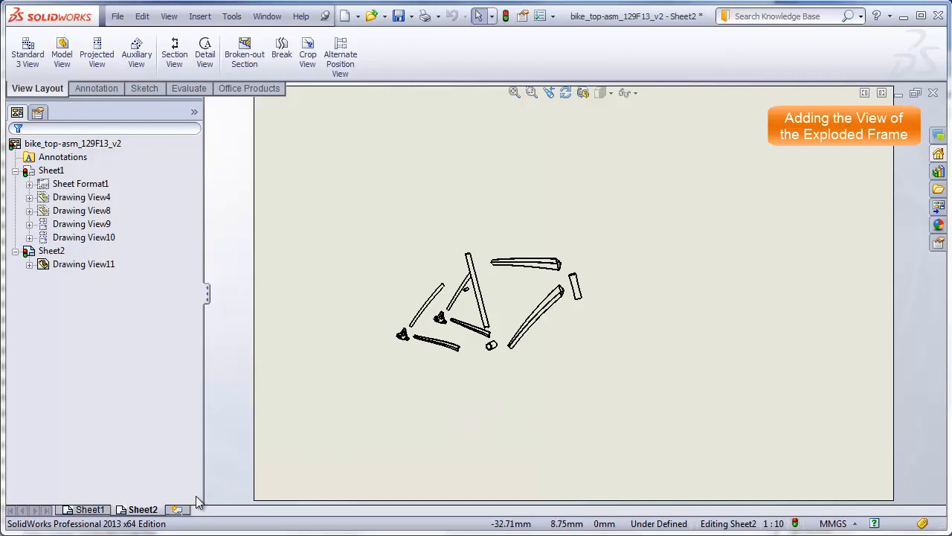
Set the scale of Sheet2 to 1:4 and move the exploded frame view fully inside the sheet
right_click(147, 511)
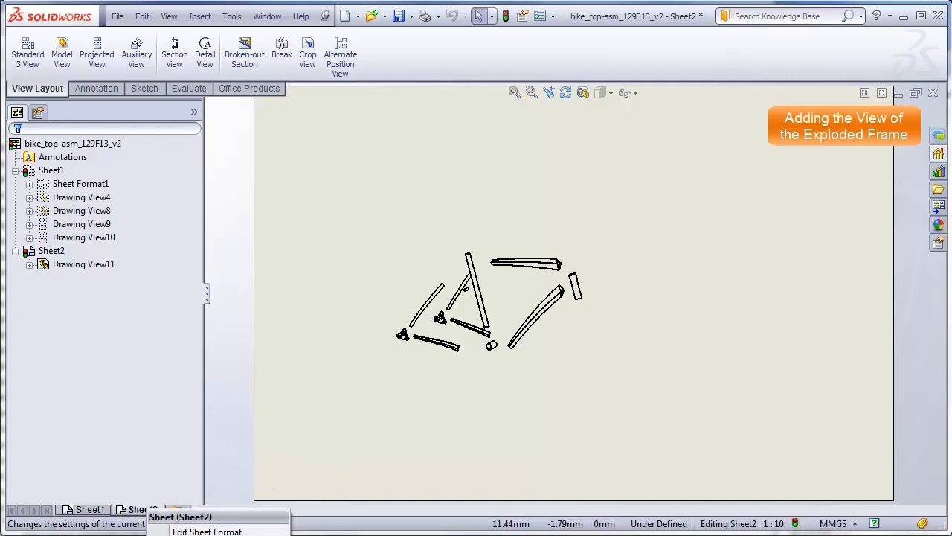
click(186, 534)
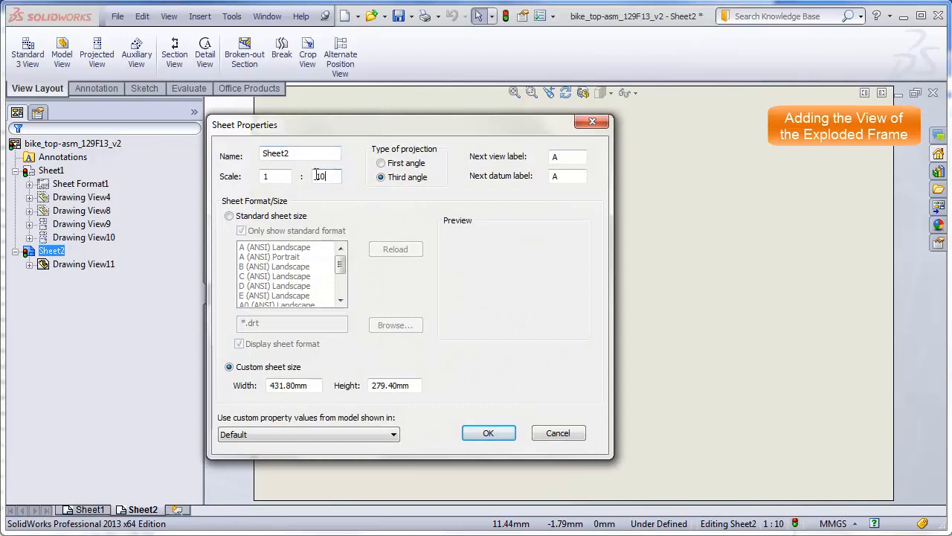
text(4)
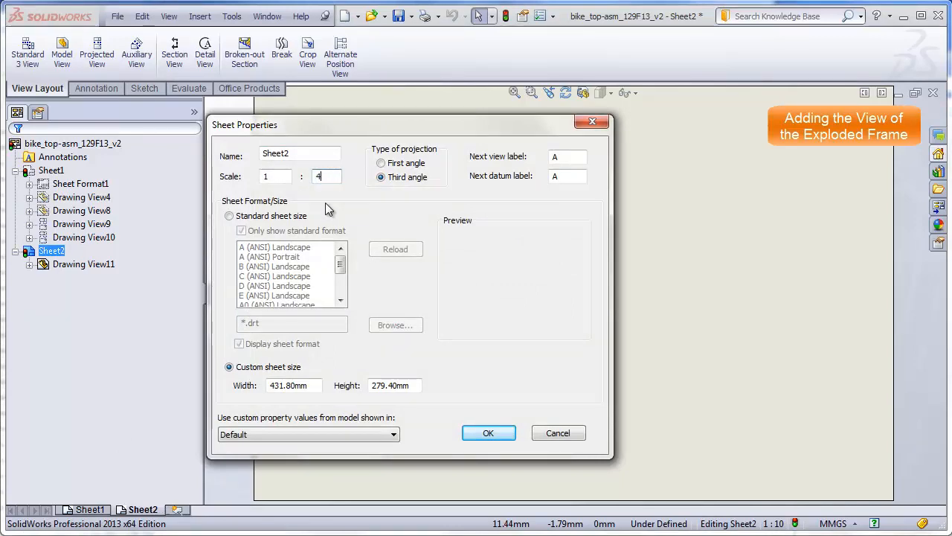
click(487, 433)
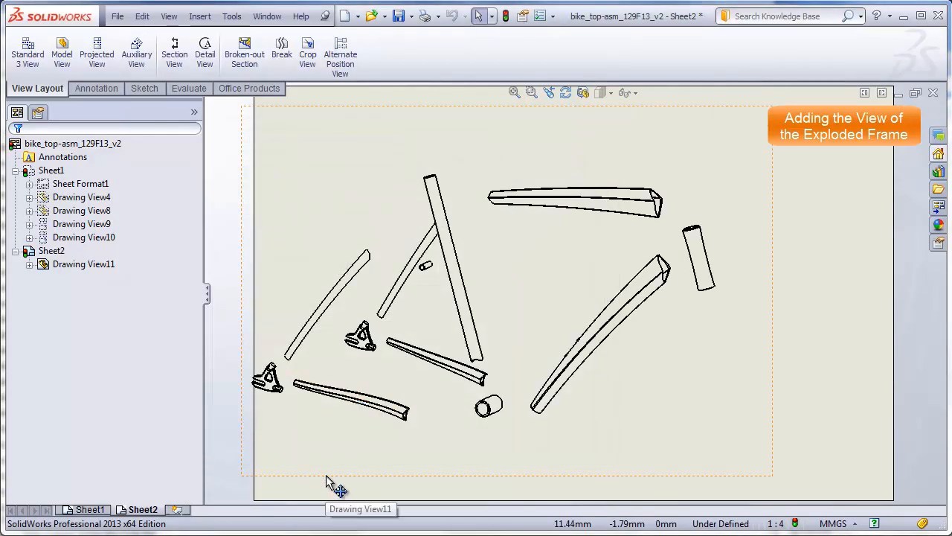
drag(327, 483, 371, 479)
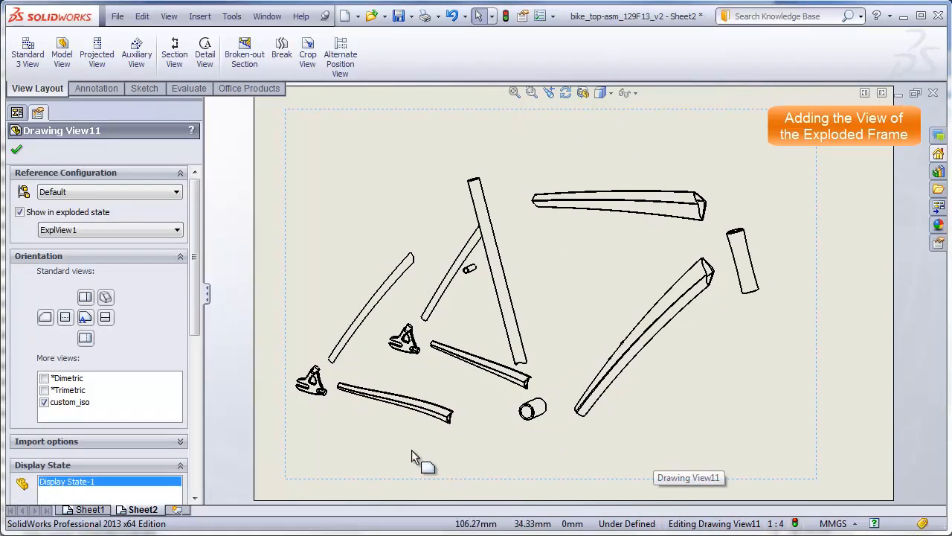
Set the scale of Sheet2 to 1:5 and shift the exploded frame view slightly down and left on the sheet
right_click(146, 511)
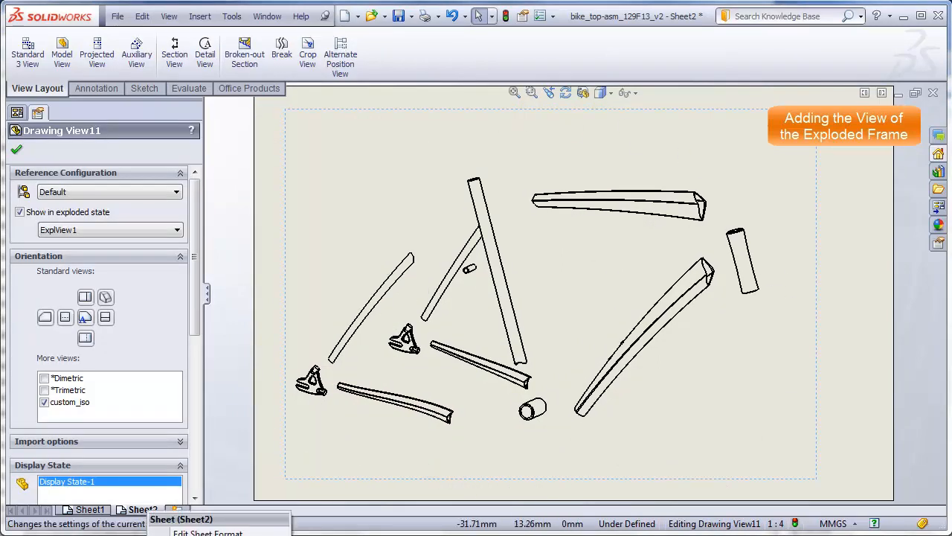
click(177, 535)
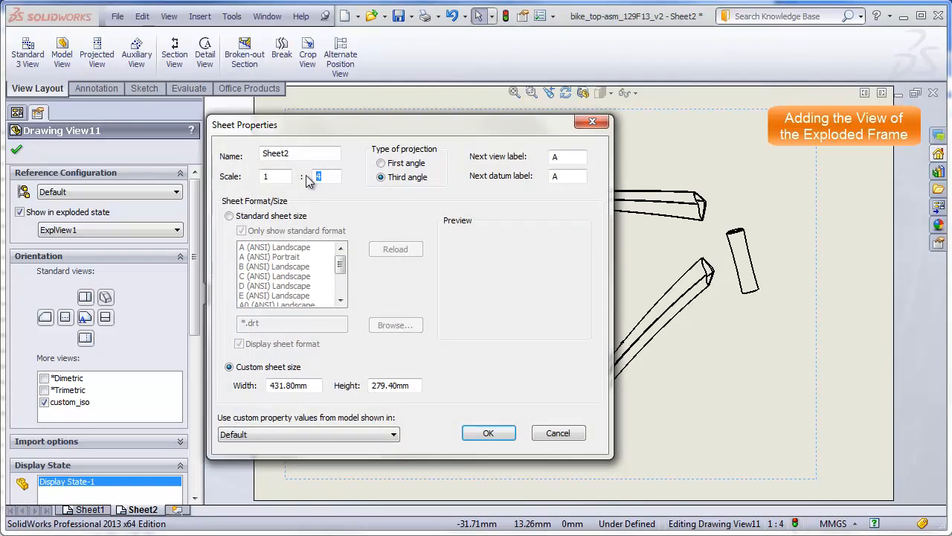
click(488, 433)
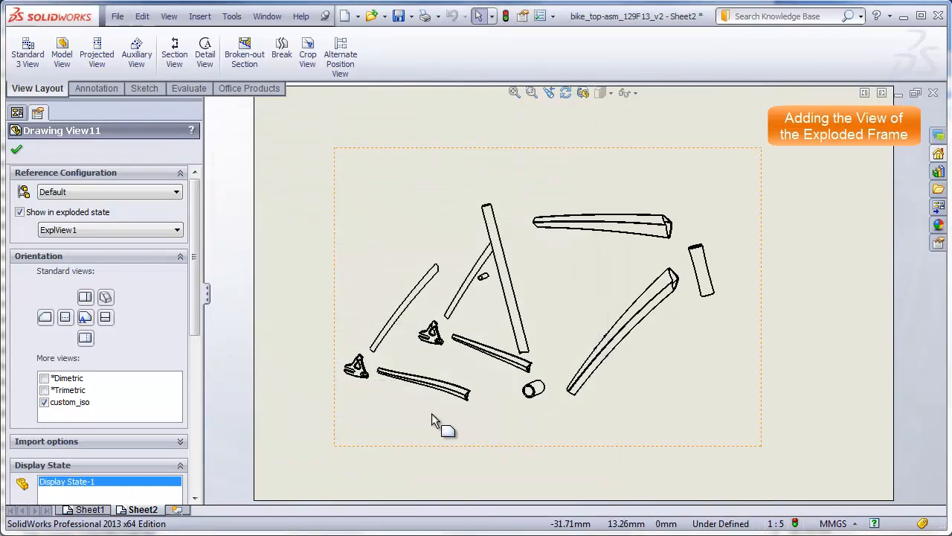
click(17, 150)
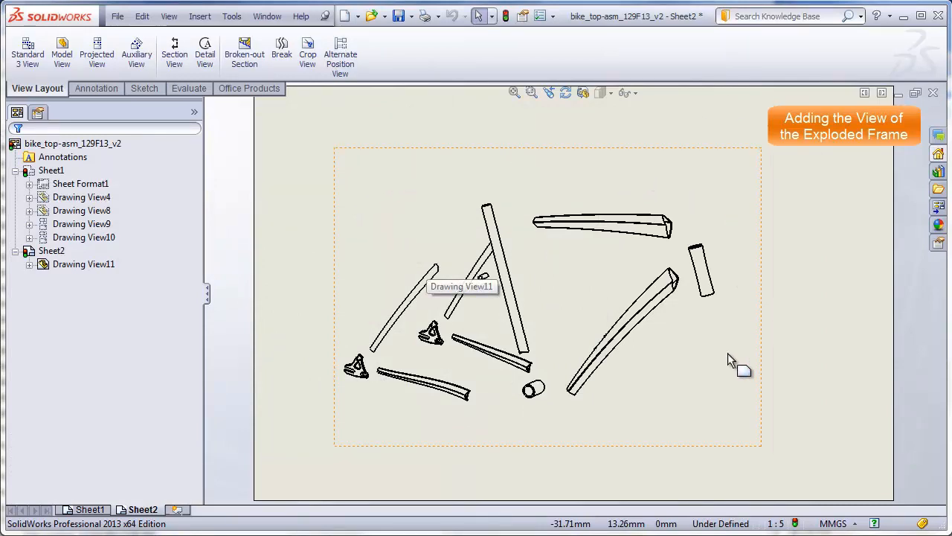
drag(390, 448, 369, 457)
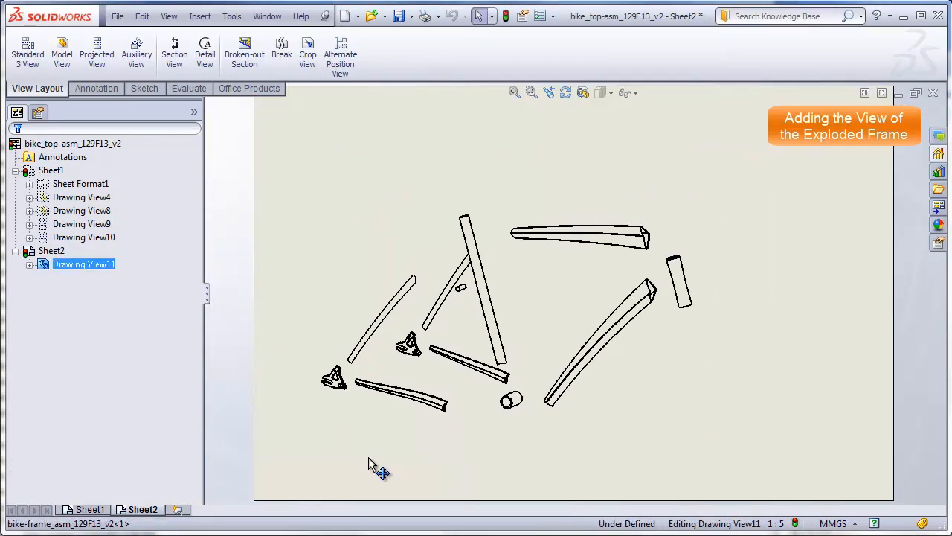
click(17, 149)
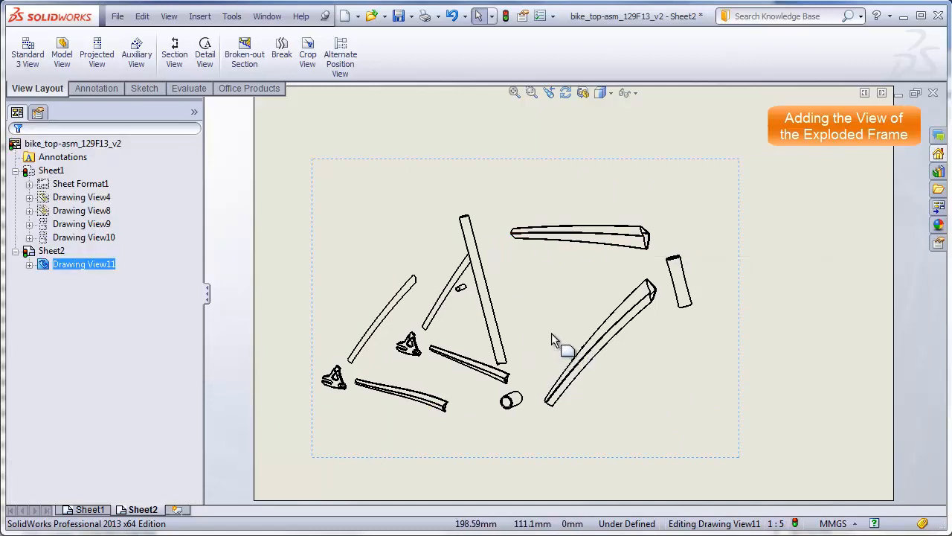
Display the tangent edges of the exploded frame view on Sheet2 with font
right_click(344, 173)
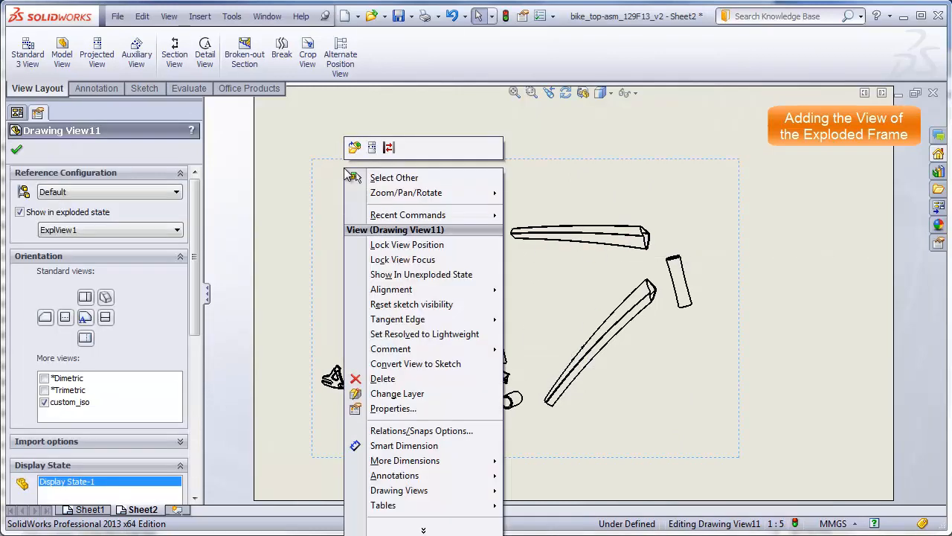
mouse_move(405, 319)
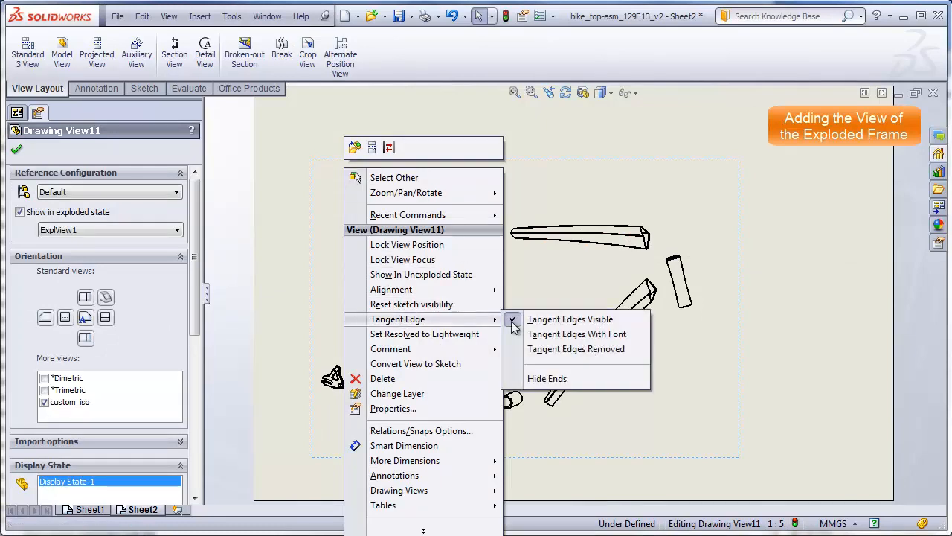
click(577, 335)
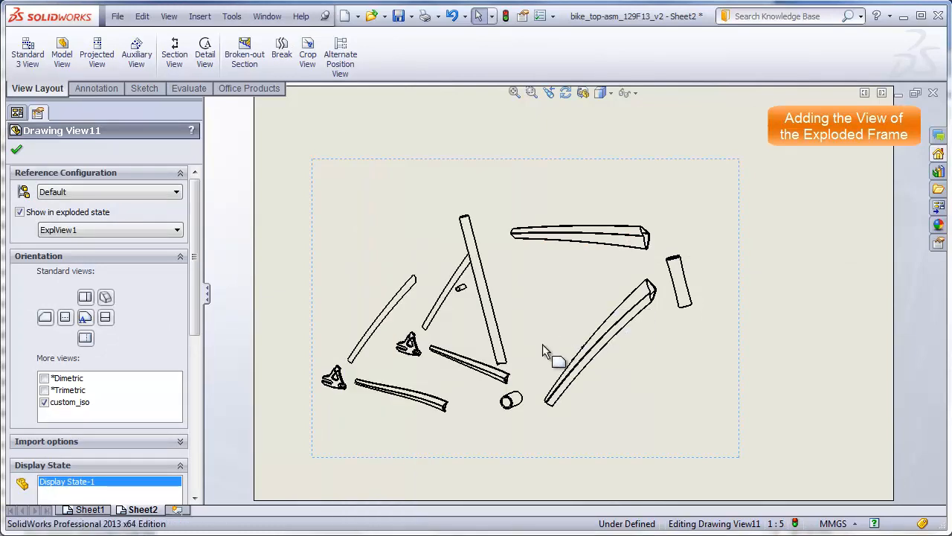
click(282, 287)
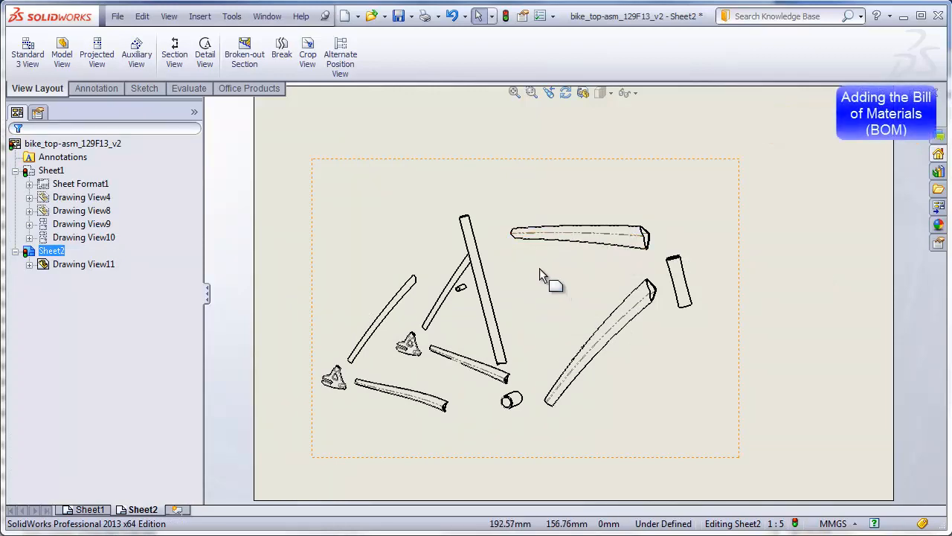
Insert a parts-only bill of materials for the exploded frame view using the bom-standard template and place it in Sheet2's upper-right area
click(199, 16)
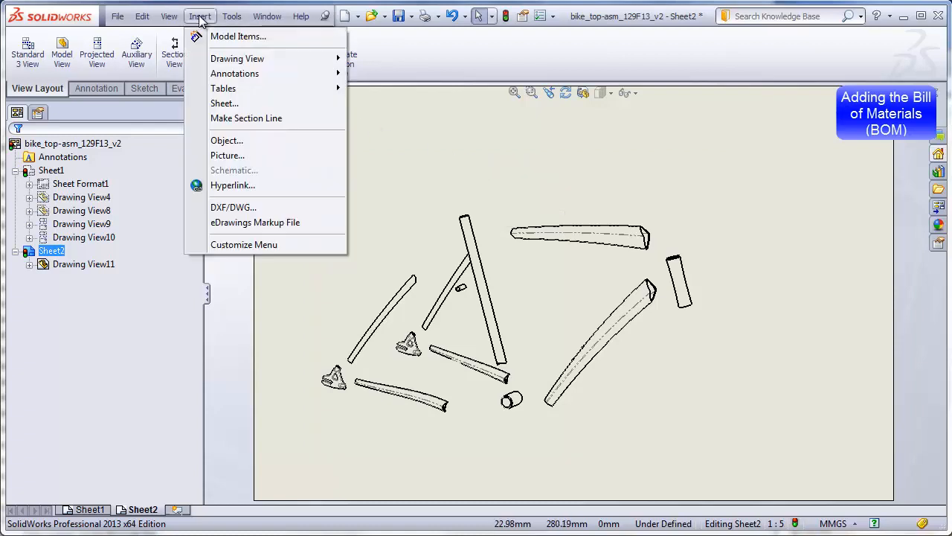
mouse_move(223, 89)
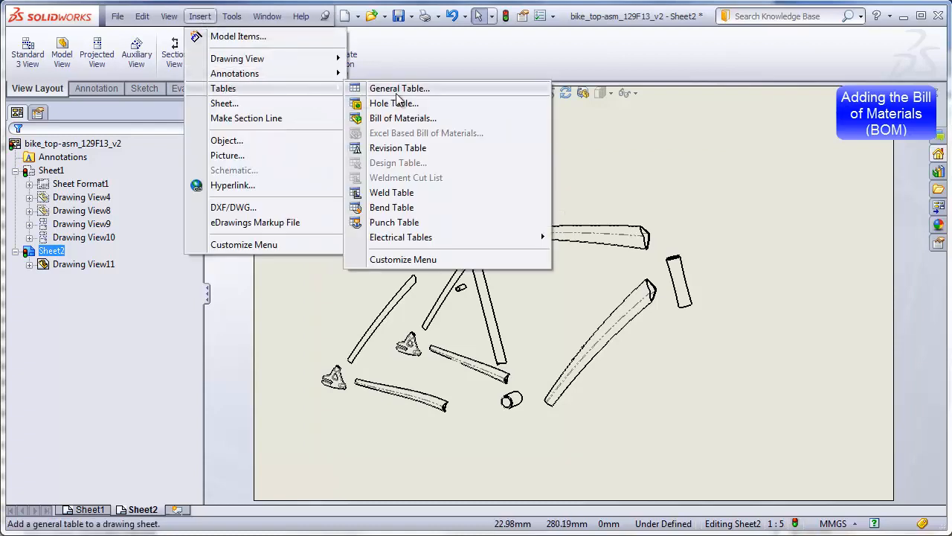
click(402, 119)
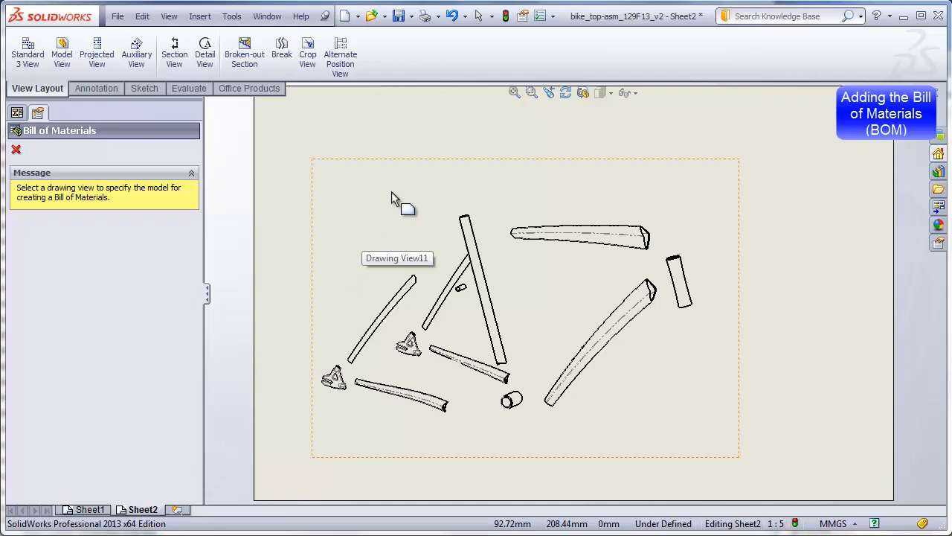
click(354, 180)
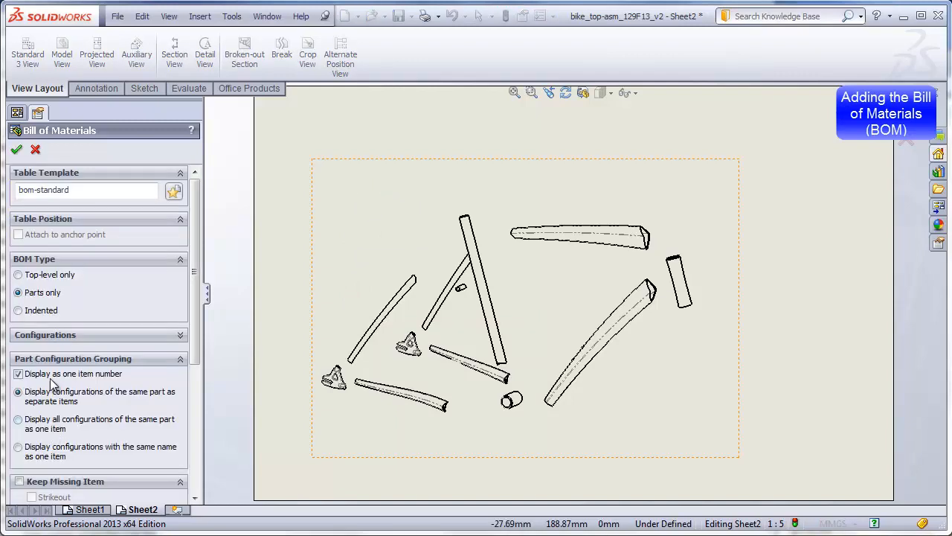
drag(197, 238, 201, 216)
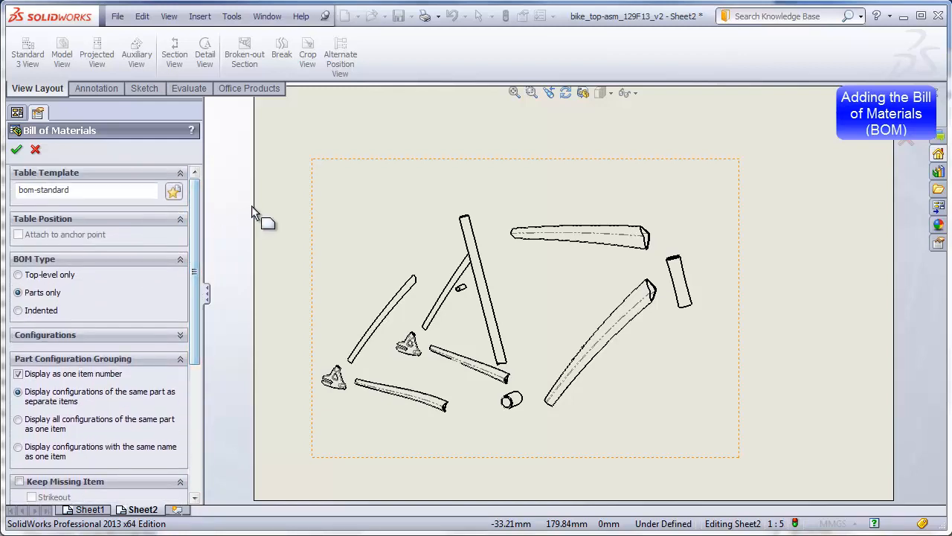
click(17, 151)
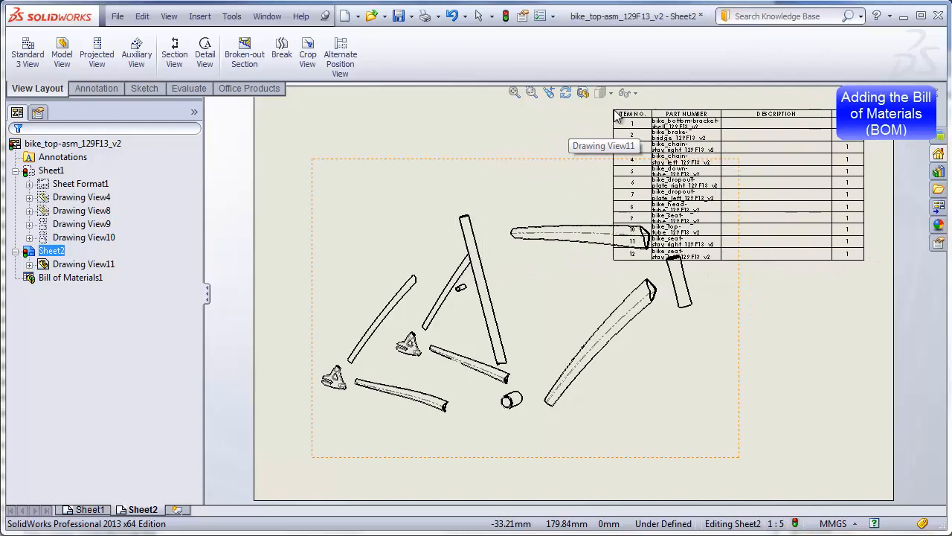
click(615, 112)
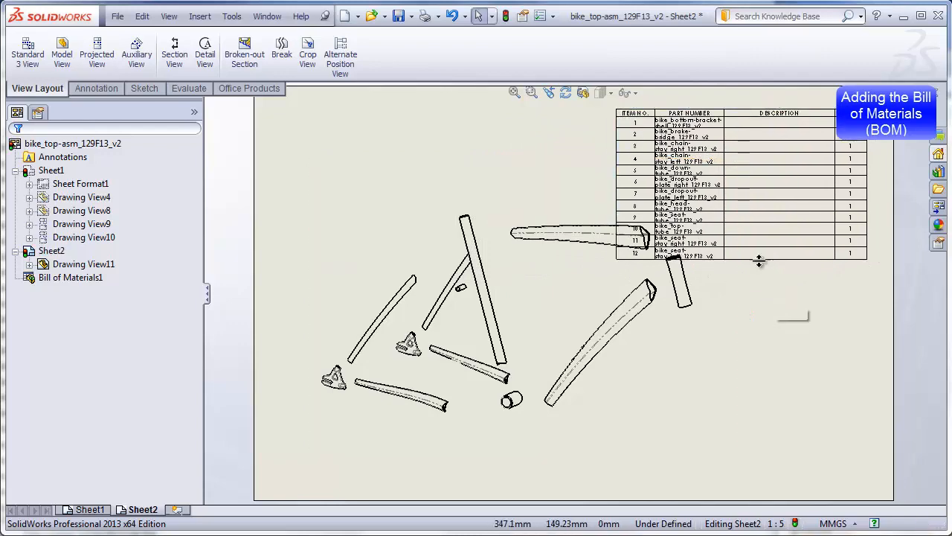
Widen the BOM's PART NUMBER column until each part name fits on one line, and shift the table left to fit inside the sheet border
scroll(801, 116, up, 2)
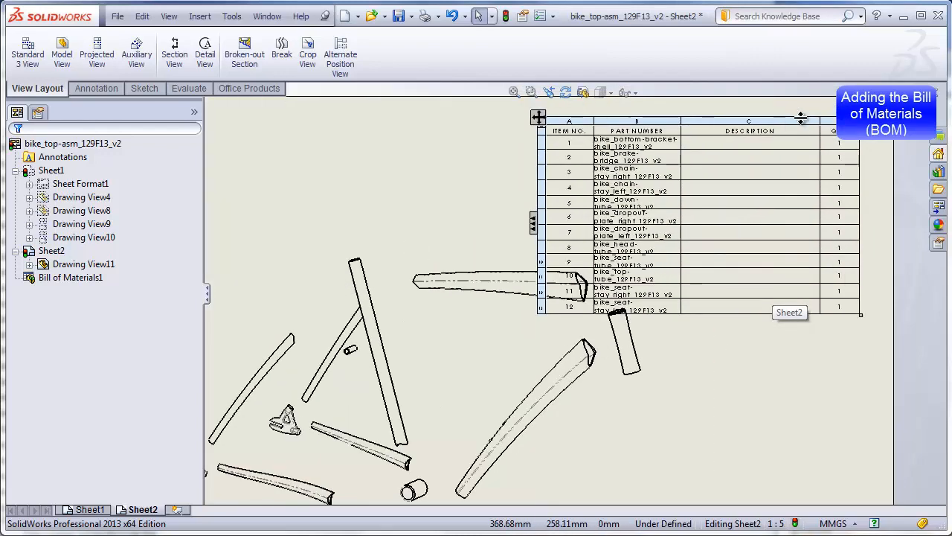
scroll(800, 117, up, 2)
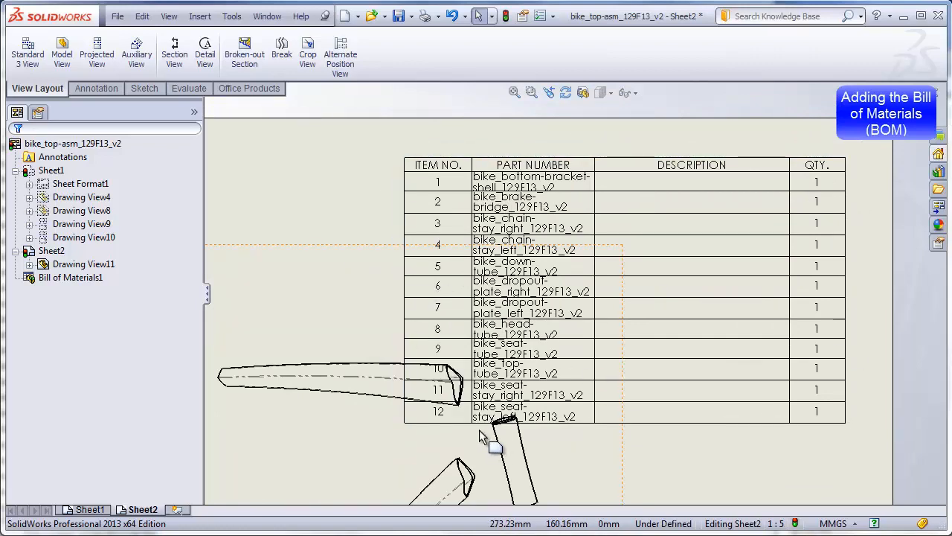
scroll(480, 437, down, 3)
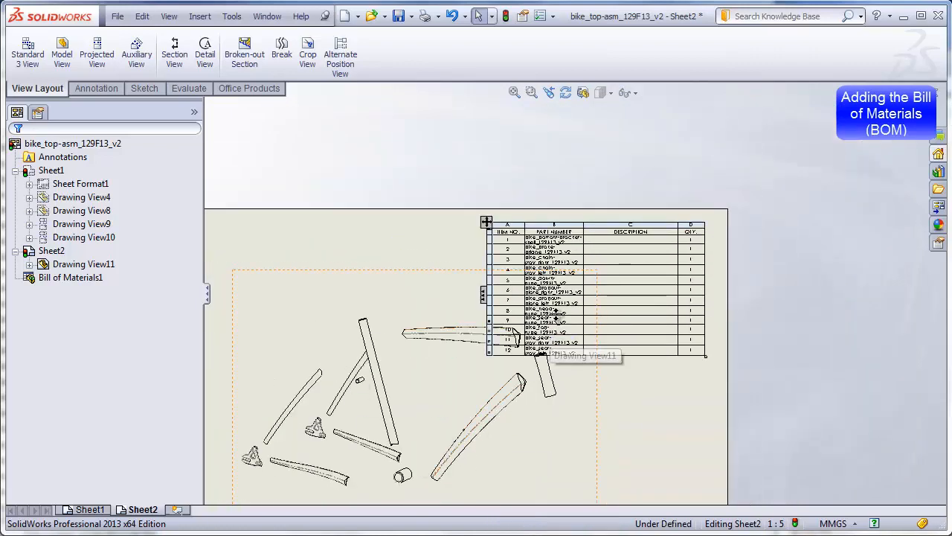
scroll(554, 271, up, 3)
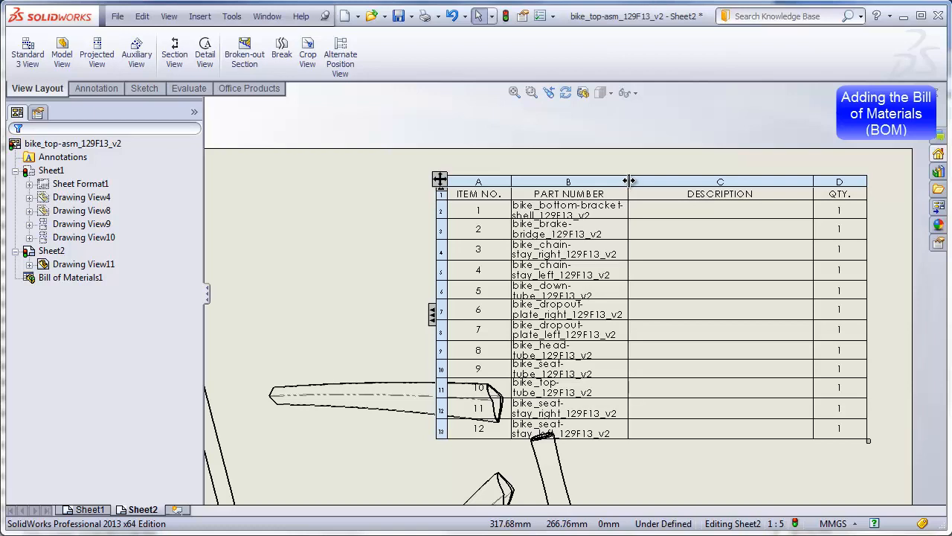
drag(638, 180, 719, 183)
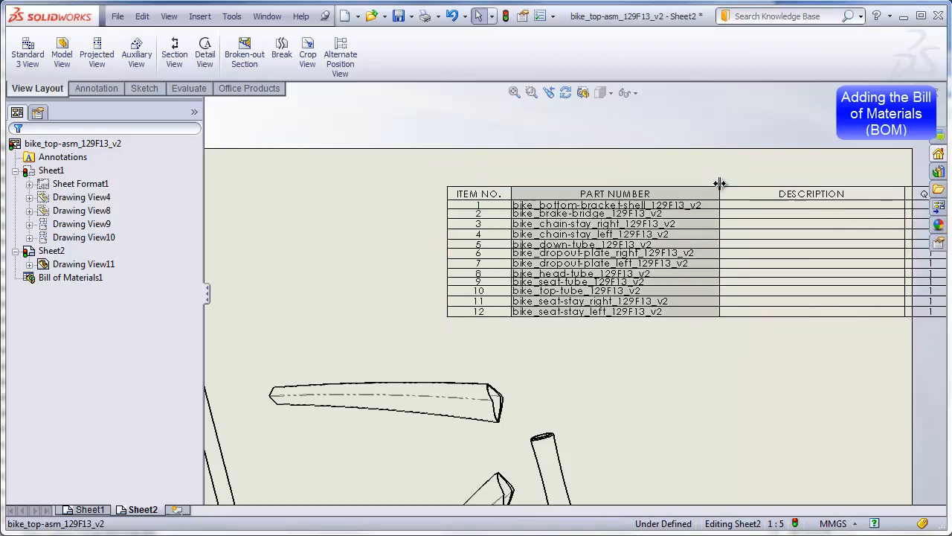
click(717, 398)
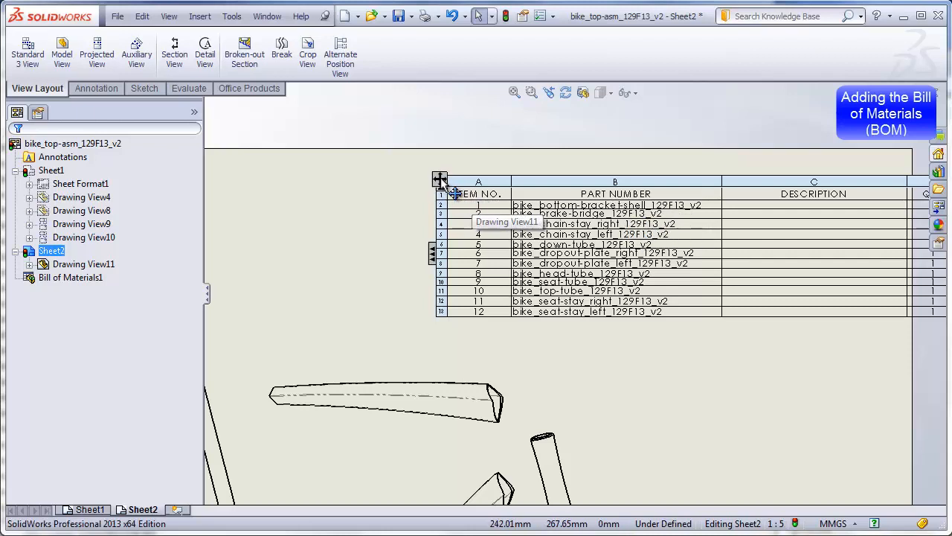
drag(440, 178, 346, 172)
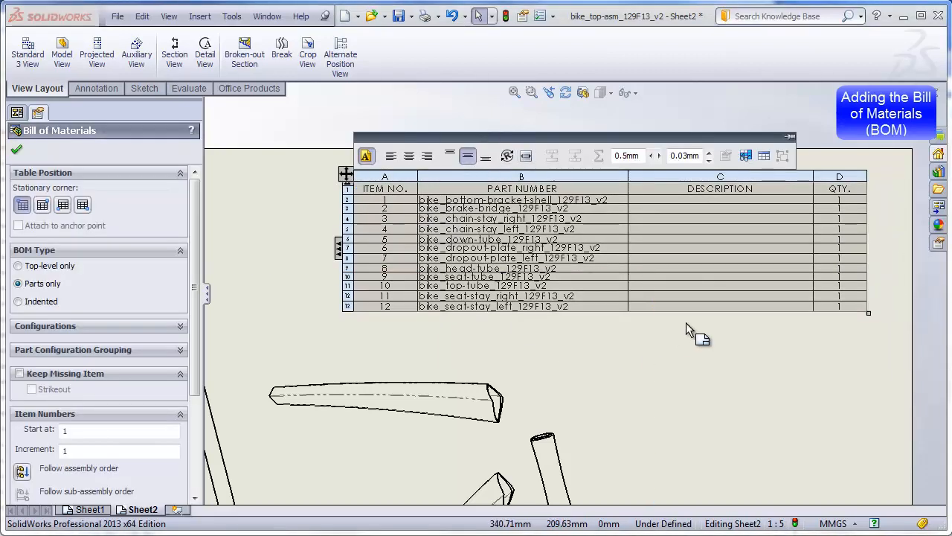
click(739, 349)
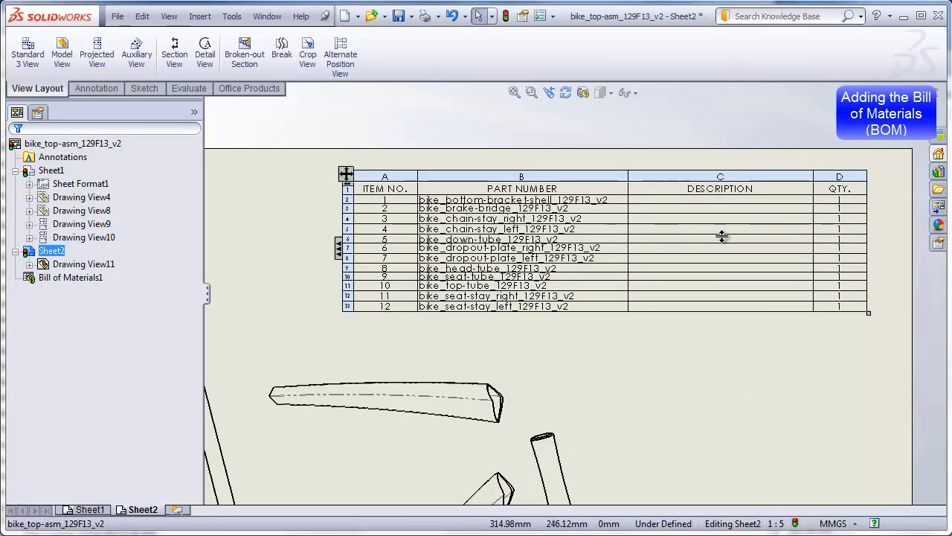
Move the BOM's QTY. column between the ITEM NO. and PART NUMBER columns
click(851, 172)
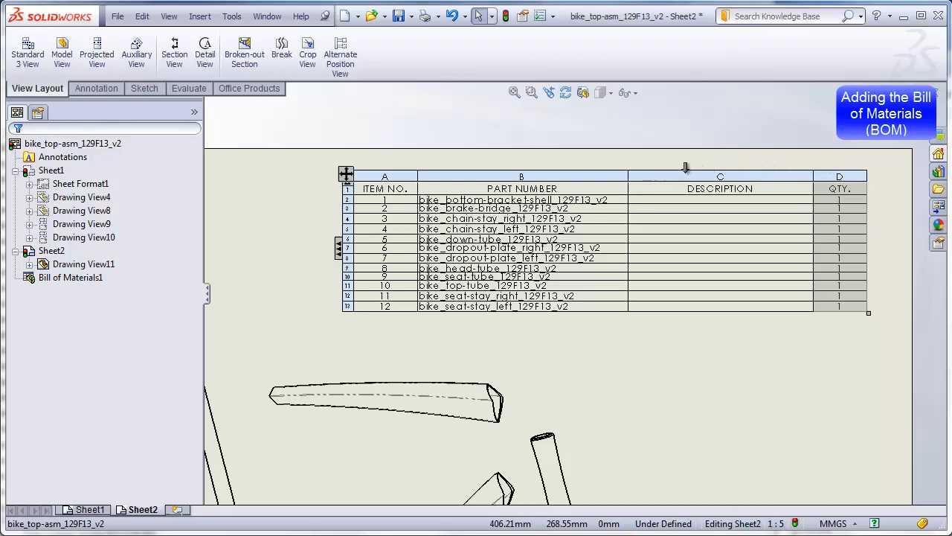
drag(656, 169, 633, 166)
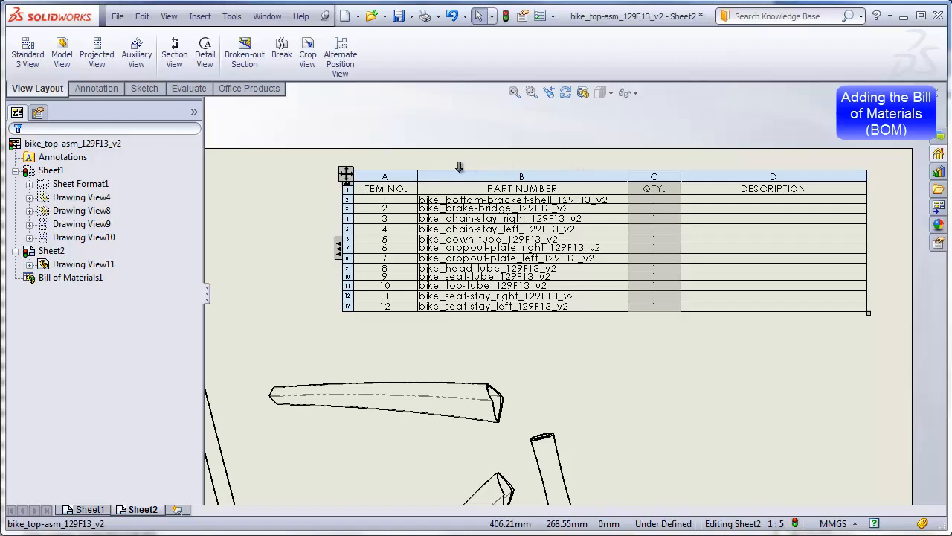
drag(460, 166, 439, 167)
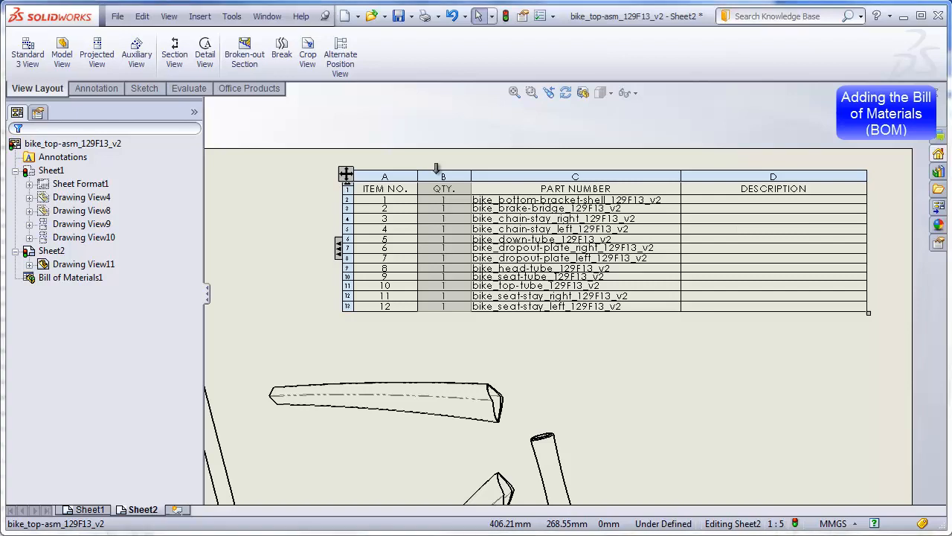
click(719, 389)
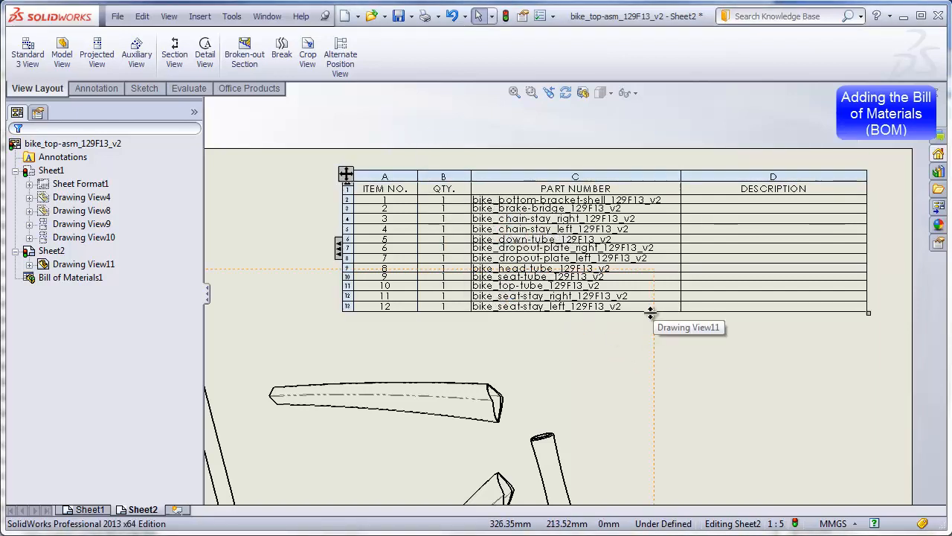
Set the row height of the entire BOM table to 6 mm
right_click(346, 173)
mouse_move(379, 276)
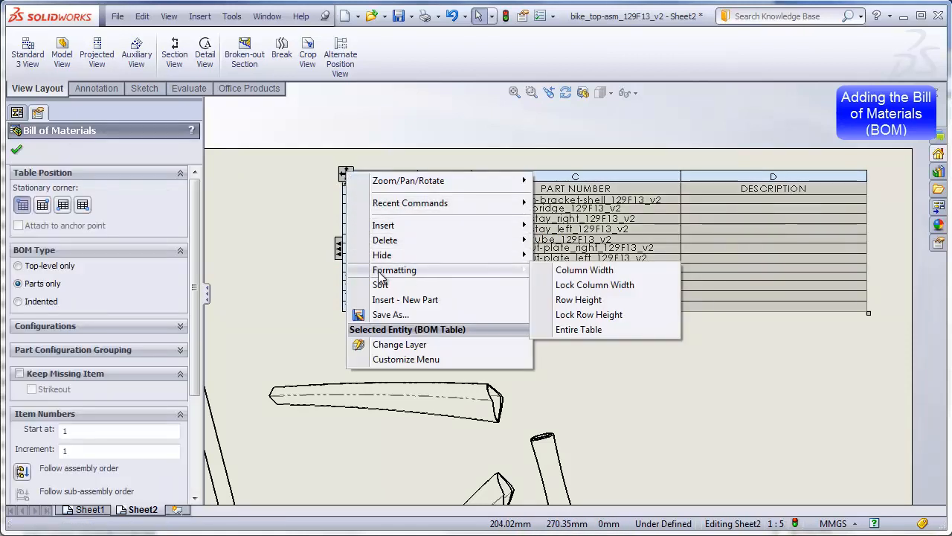
click(581, 300)
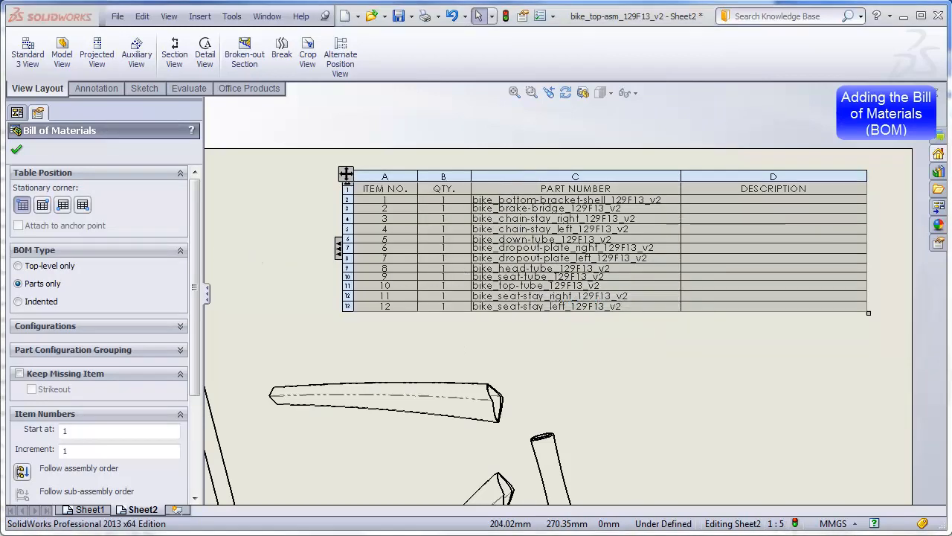
drag(118, 199, 240, 212)
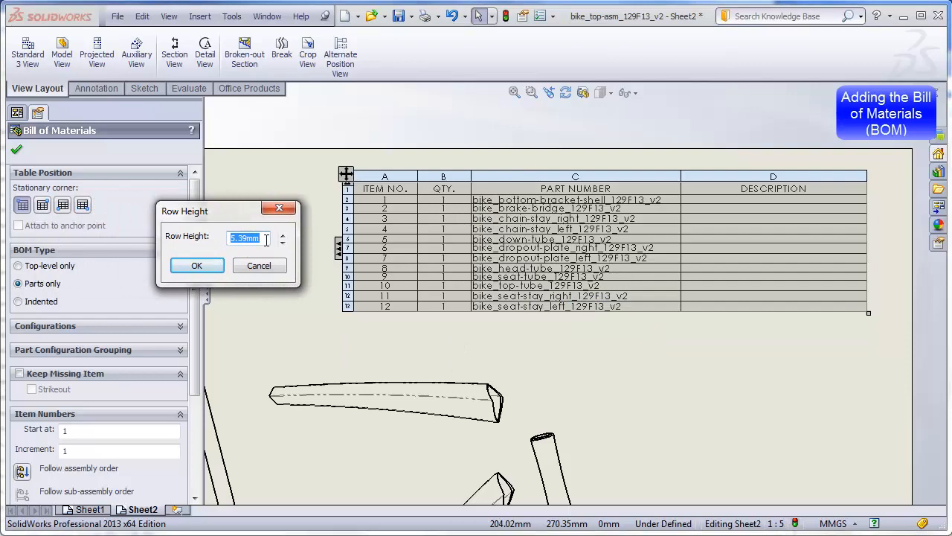
text(6)
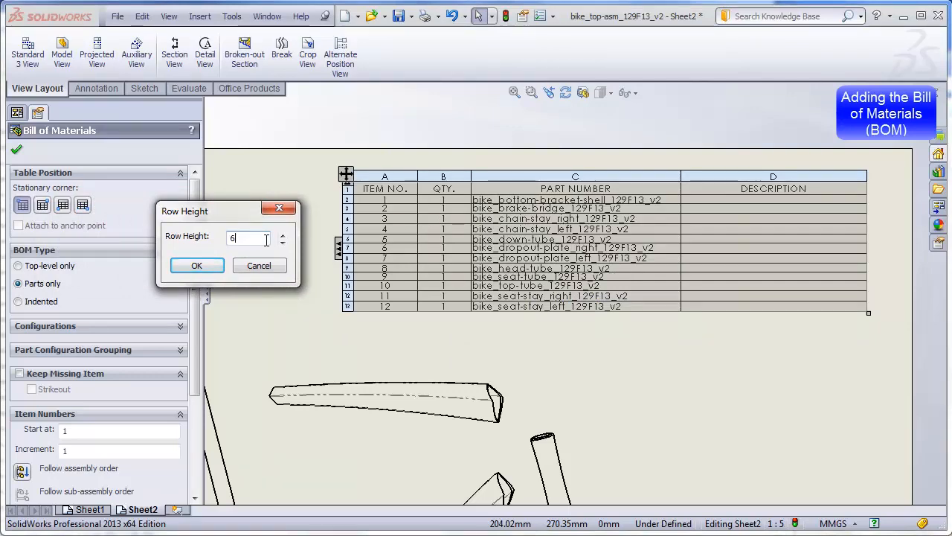
click(198, 266)
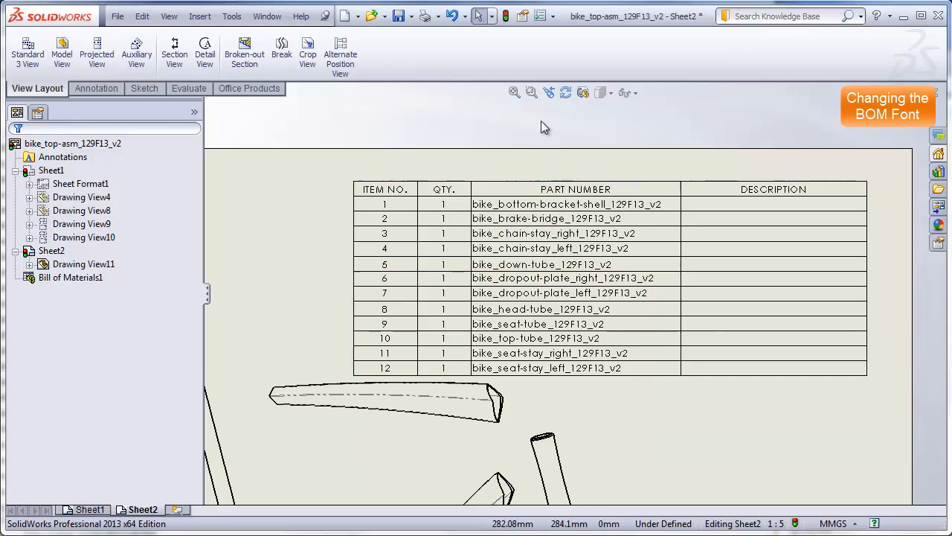
Set the document's table font to Arial with the Narrow style
click(553, 18)
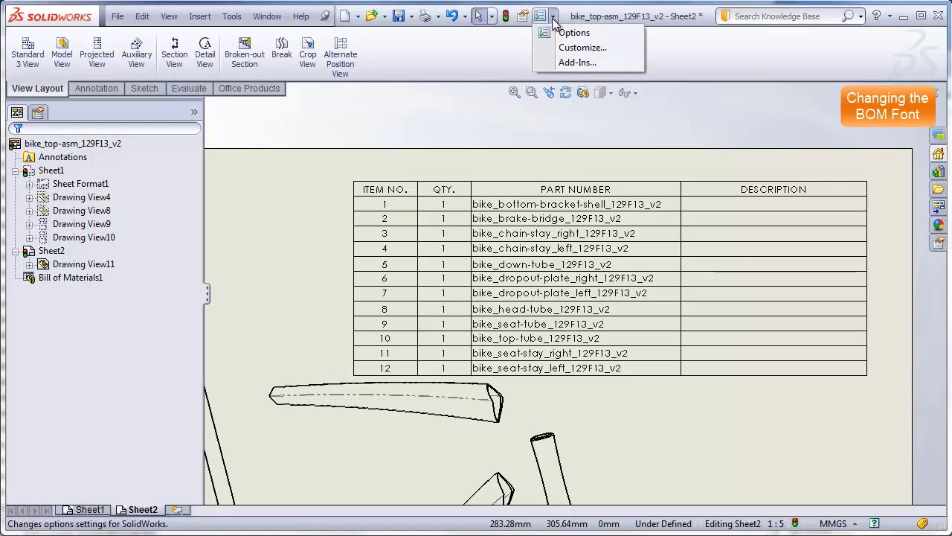
click(594, 28)
click(251, 50)
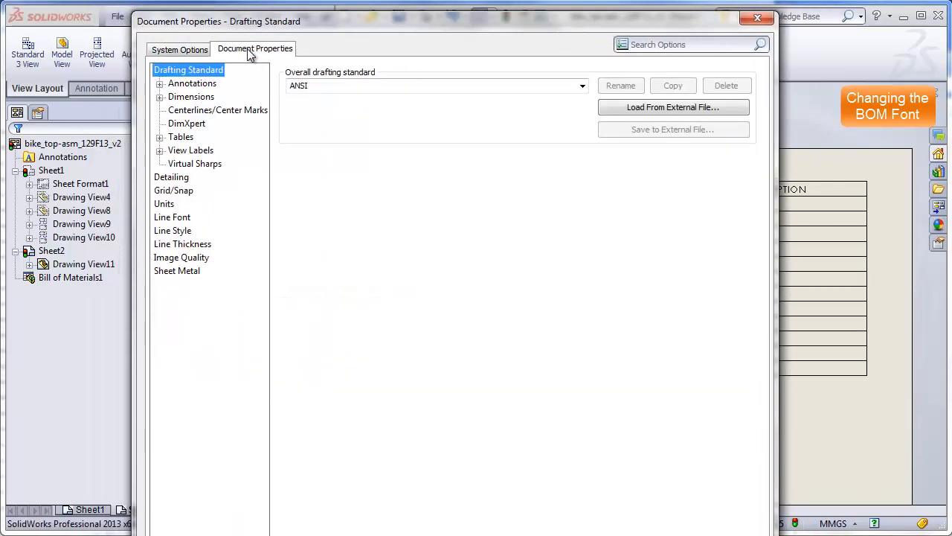
click(179, 140)
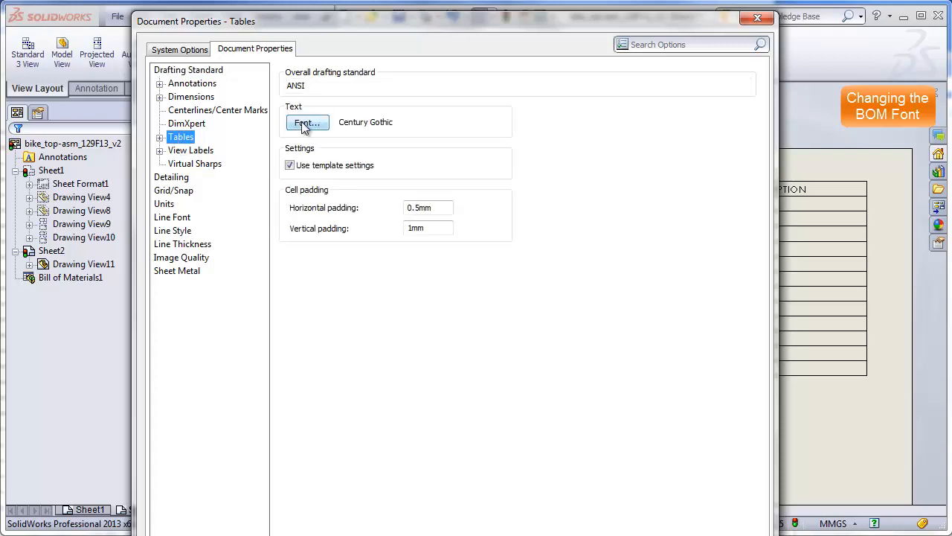
click(305, 124)
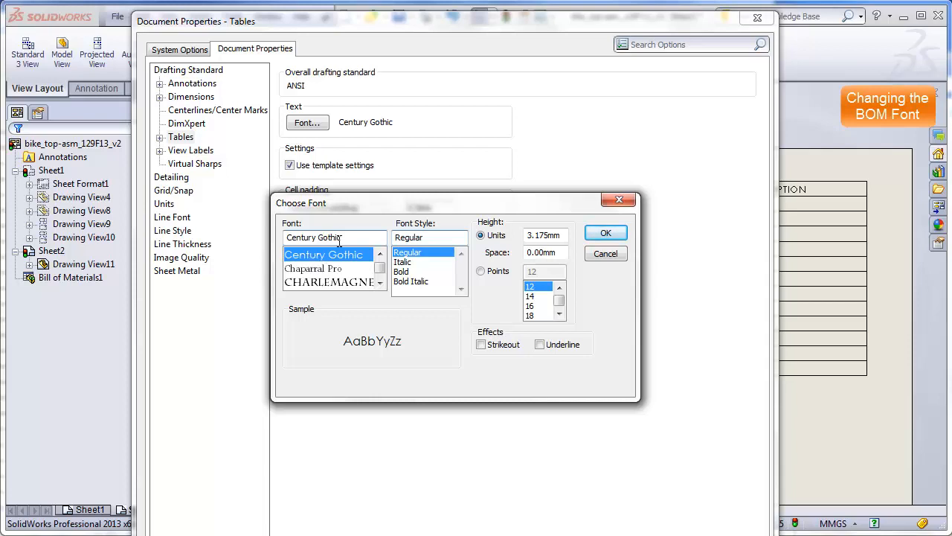
drag(348, 237, 287, 237)
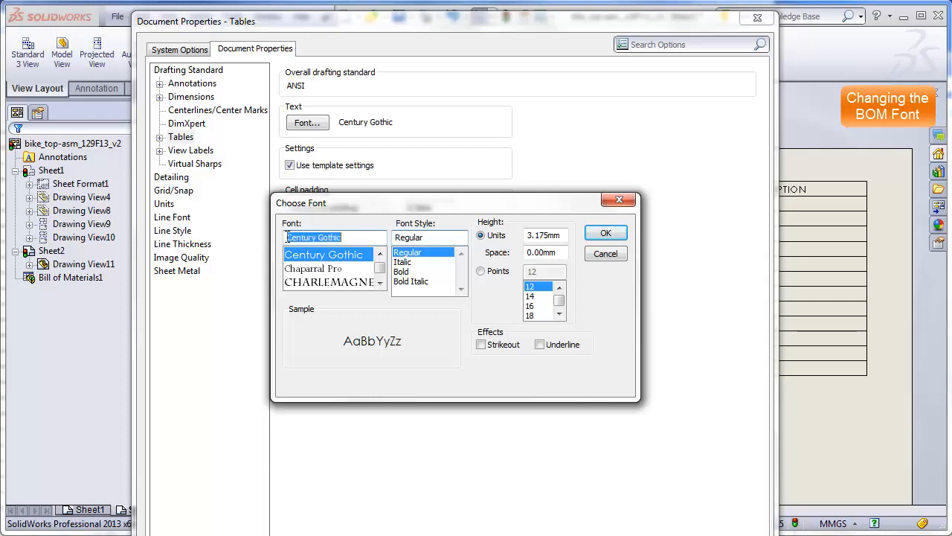
text(Arial)
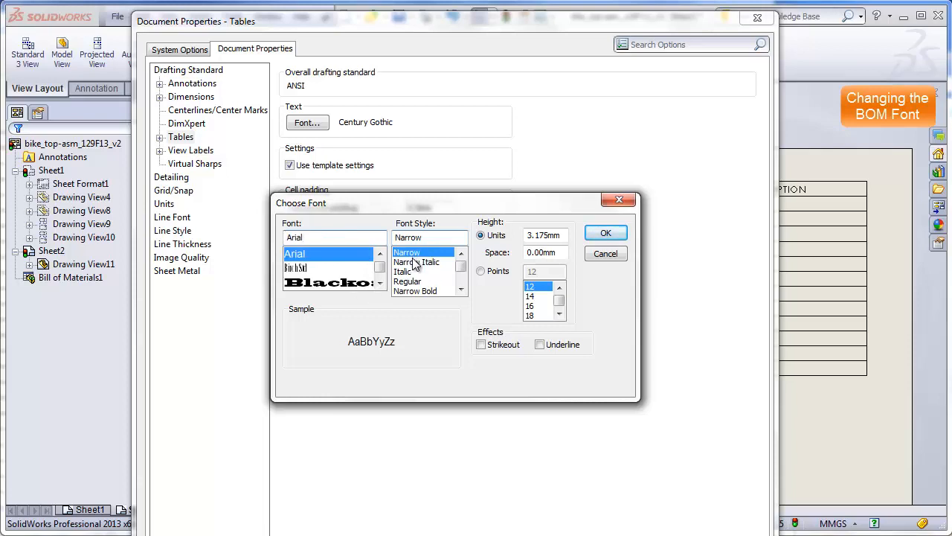
Set the table font height to 10 points and apply the document property changes
click(481, 271)
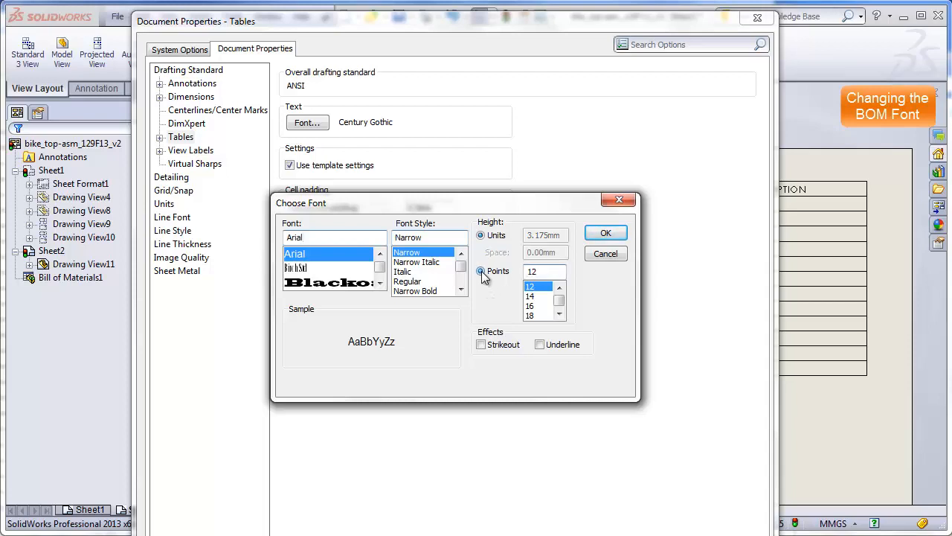
click(559, 287)
click(558, 288)
click(559, 288)
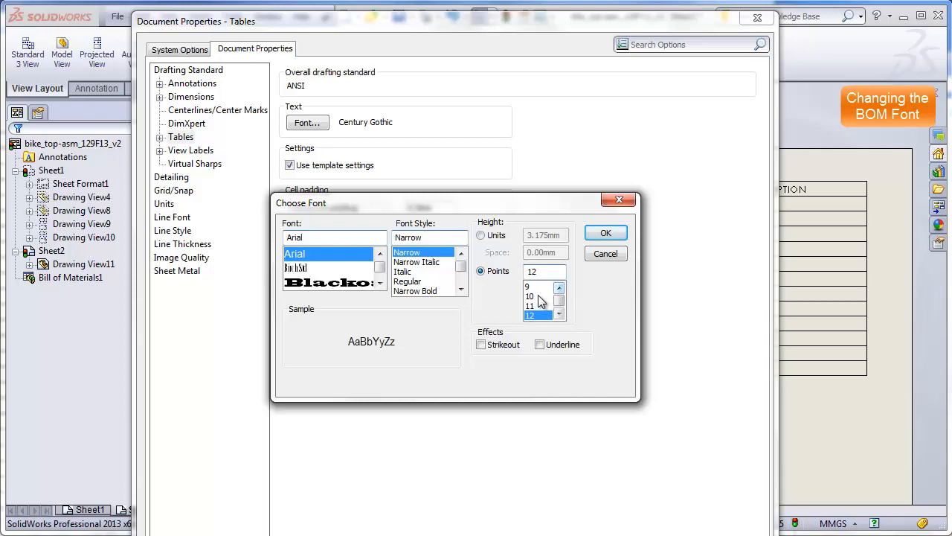
click(537, 296)
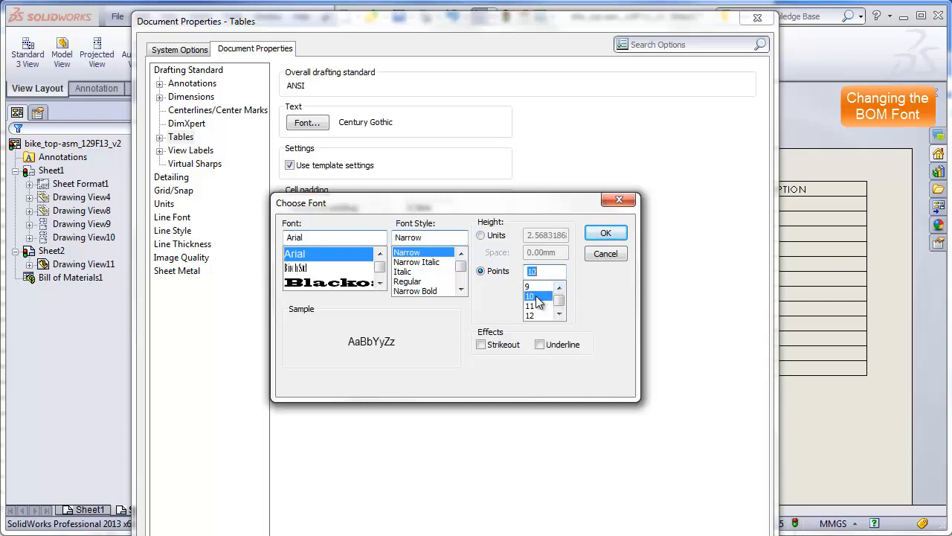
click(607, 235)
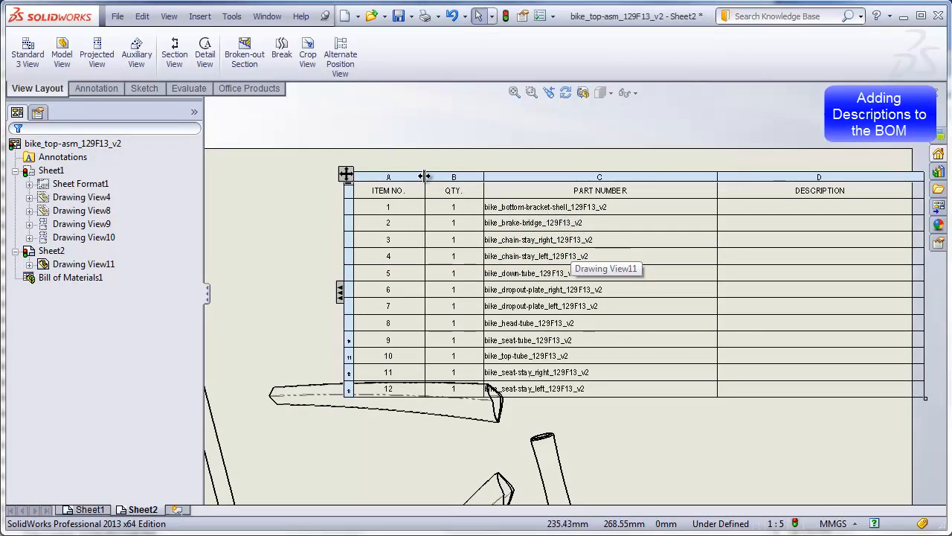
Narrow the BOM columns to suit the smaller text, leaving PART NUMBER wide enough for single-line names and DESCRIPTION the widest
mouse_move(416, 176)
mouse_down()
mouse_move(394, 177)
mouse_move(449, 176)
mouse_move(431, 176)
mouse_up()
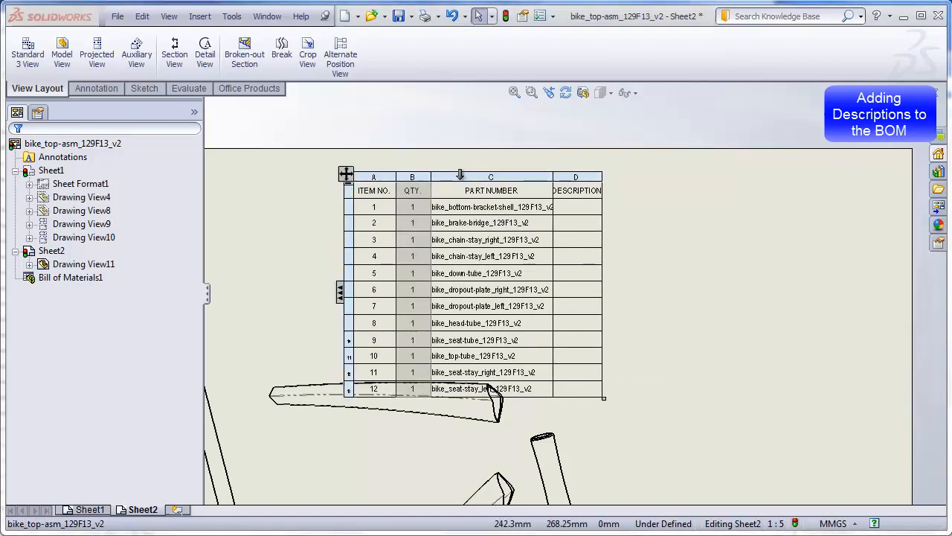
mouse_move(552, 177)
mouse_down()
mouse_move(584, 178)
mouse_move(562, 179)
mouse_up()
drag(609, 176, 781, 238)
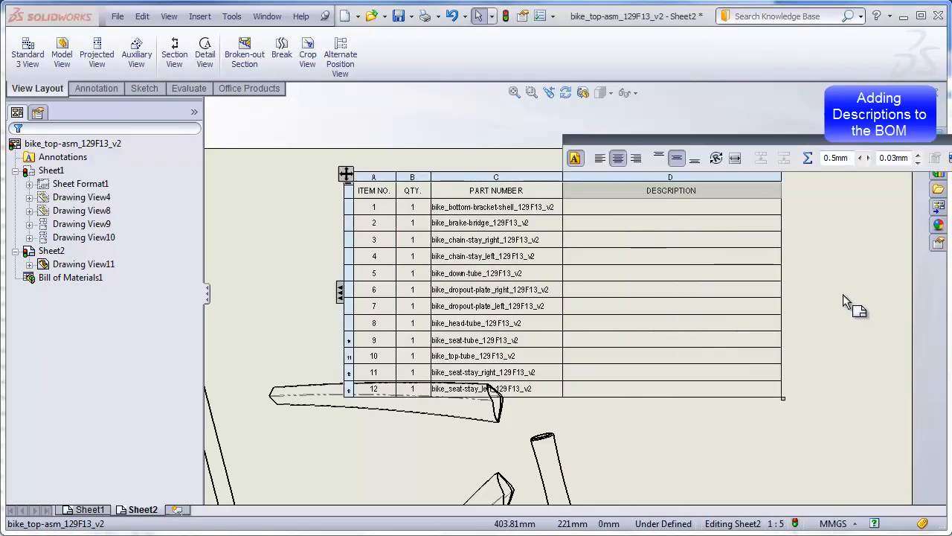
click(843, 294)
Move the BOM toward Sheet2's upper-right corner and shift the exploded frame view down and left, clear of the table
drag(345, 173, 436, 176)
scroll(419, 311, up, 4)
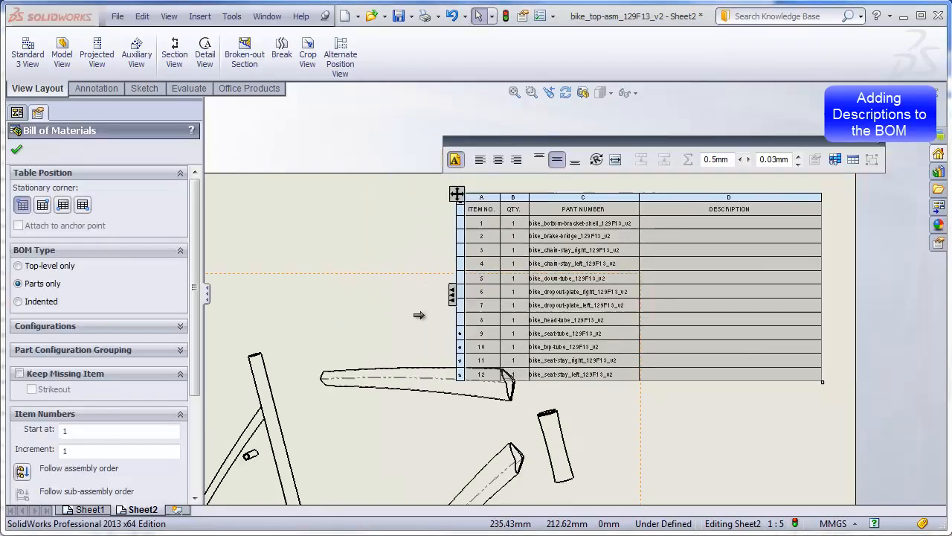
click(348, 187)
scroll(513, 406, up, 2)
scroll(512, 405, down, 1)
scroll(514, 409, down, 1)
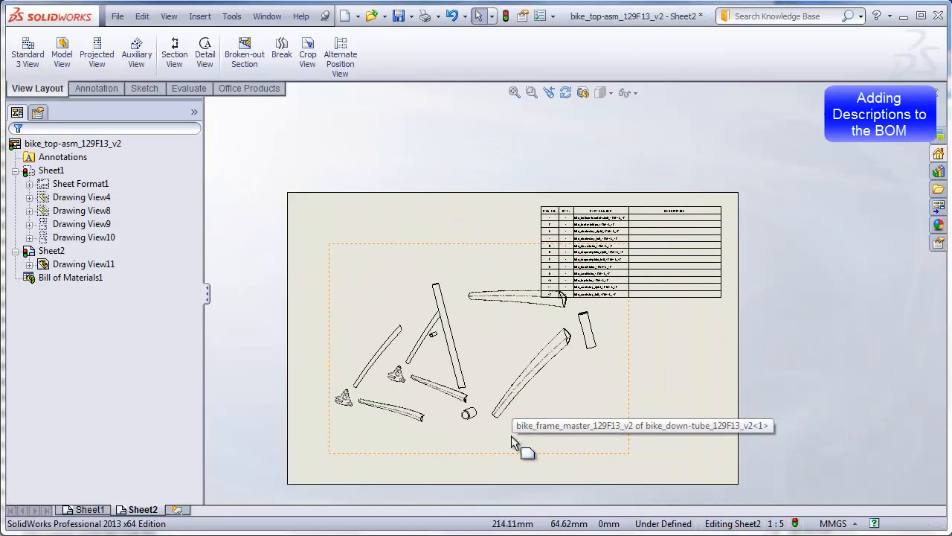
drag(516, 461, 492, 478)
click(806, 342)
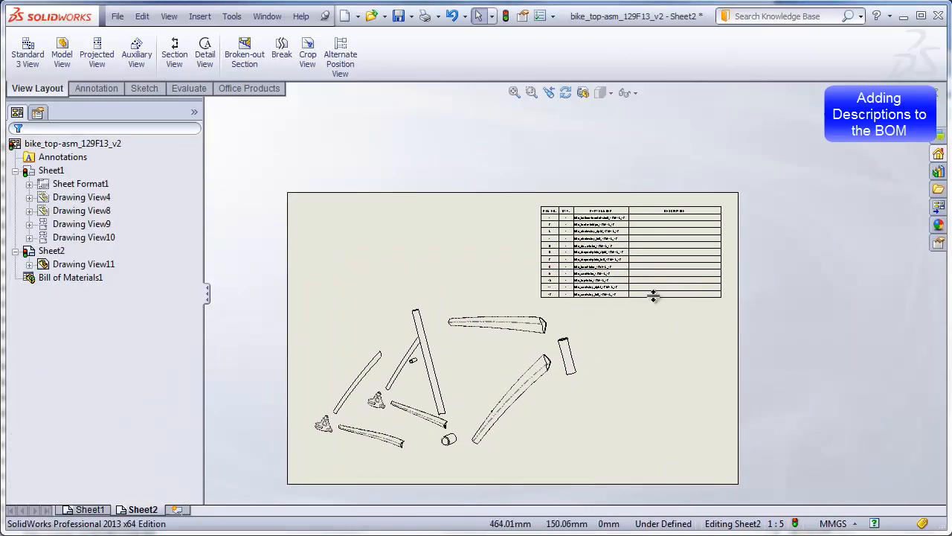
Enter BOTTOM BRACKET SHELL as the description of BOM item 1, keeping the cell's link to the model property
scroll(645, 218, down, 2)
scroll(645, 219, down, 4)
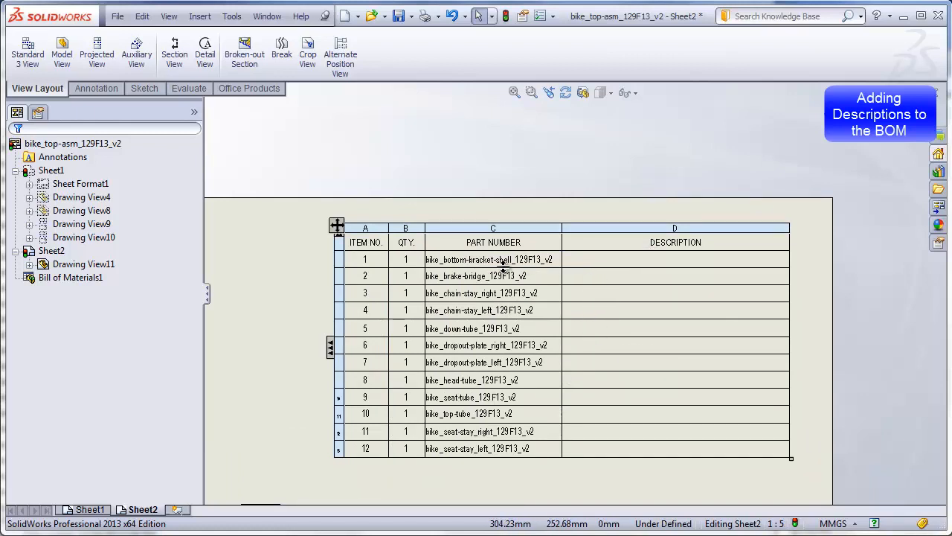
double_click(597, 258)
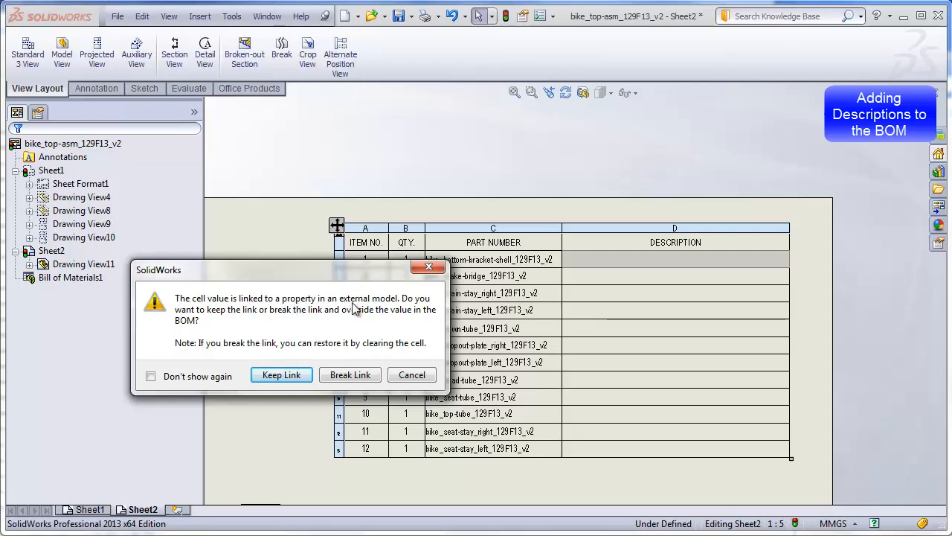
click(281, 375)
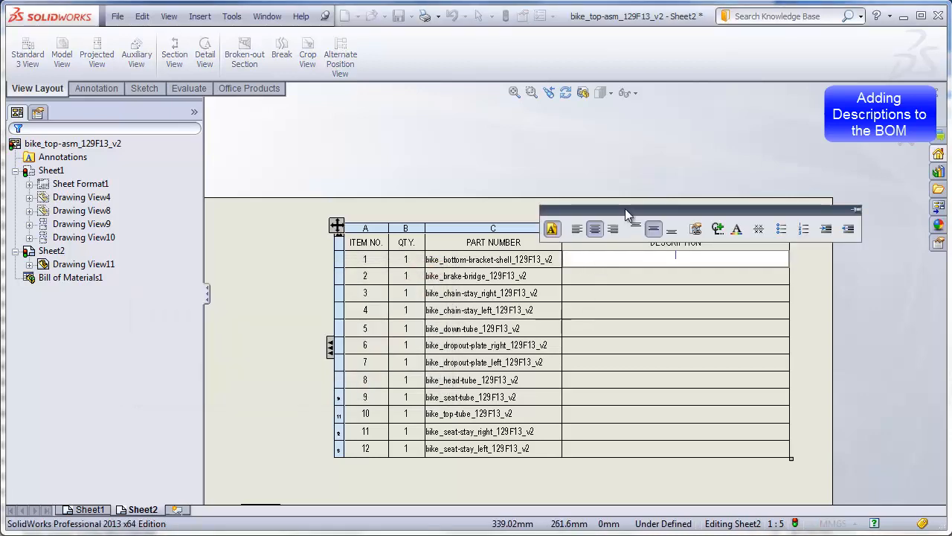
drag(619, 206, 583, 152)
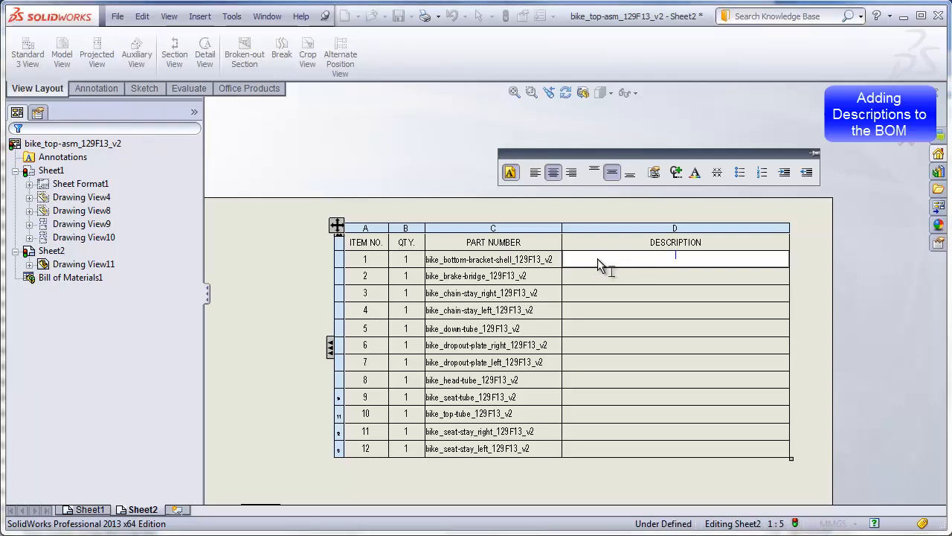
text(BO)
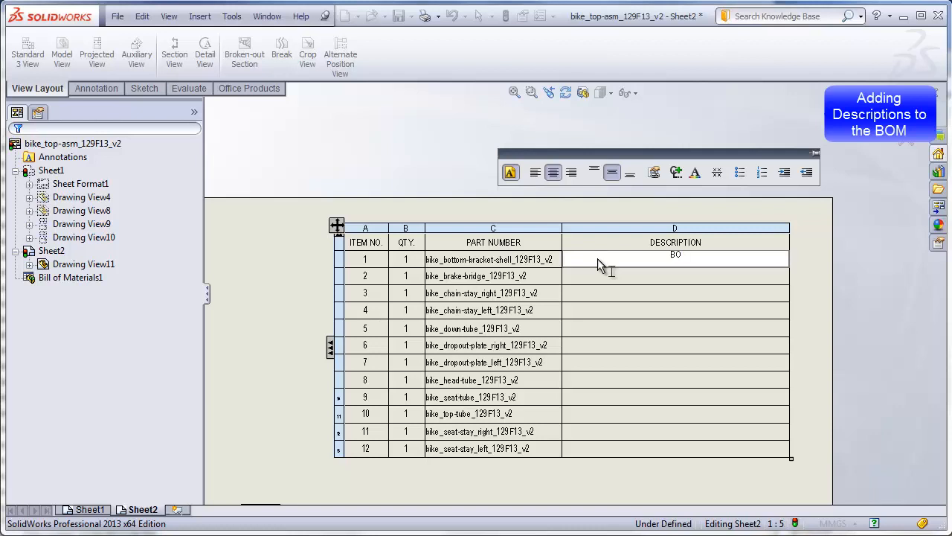
text(TTOM BRACKET SHELL)
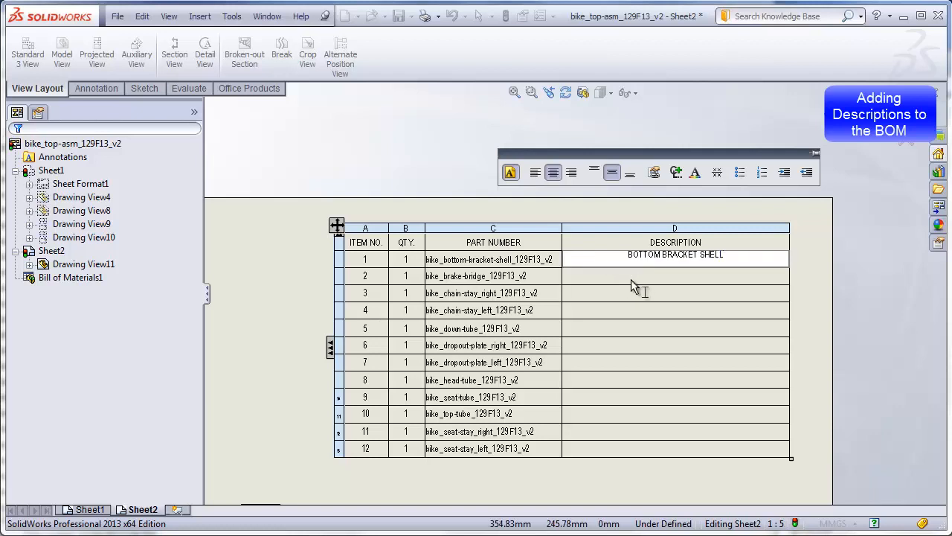
Enter BRAKE BRIDGE as the description of BOM item 2, keeping the cell's link to the model property
click(630, 277)
double_click(629, 277)
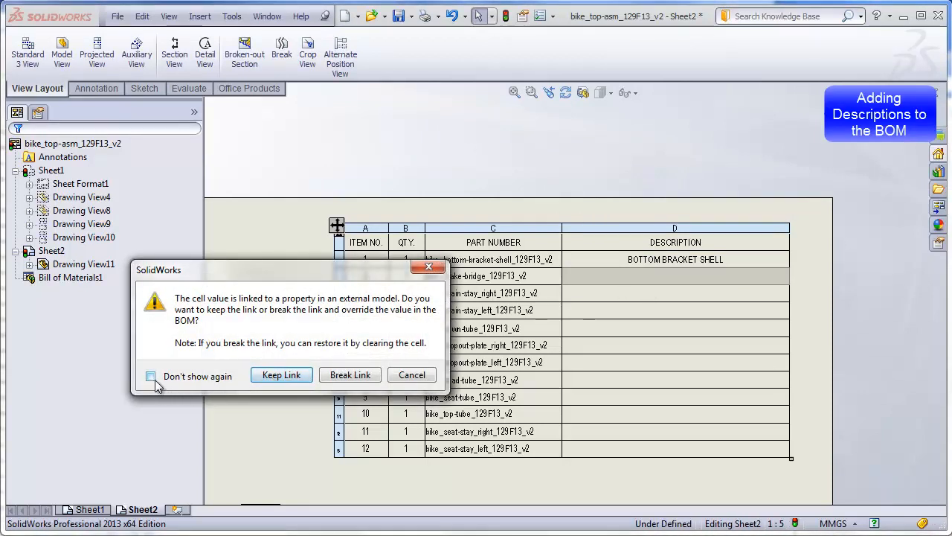
click(279, 375)
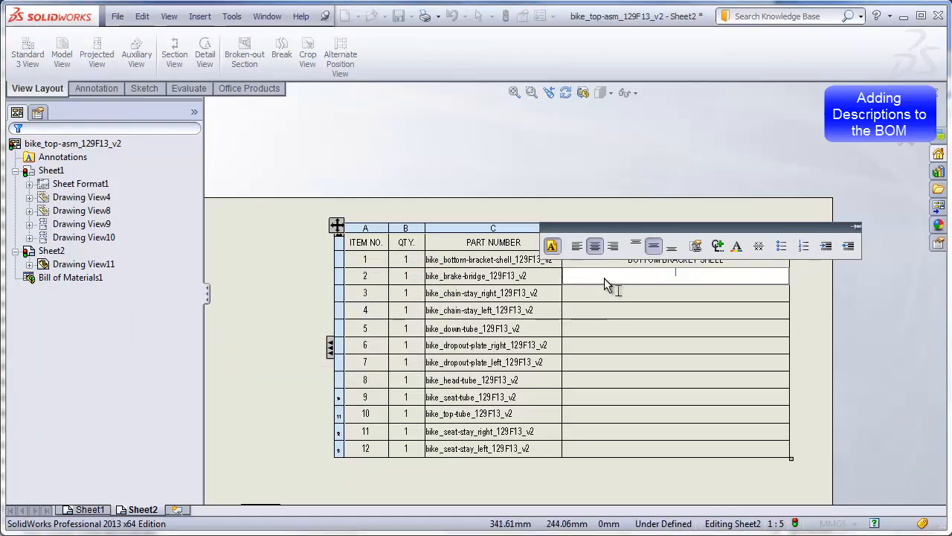
text(BRAKE BRIDGE)
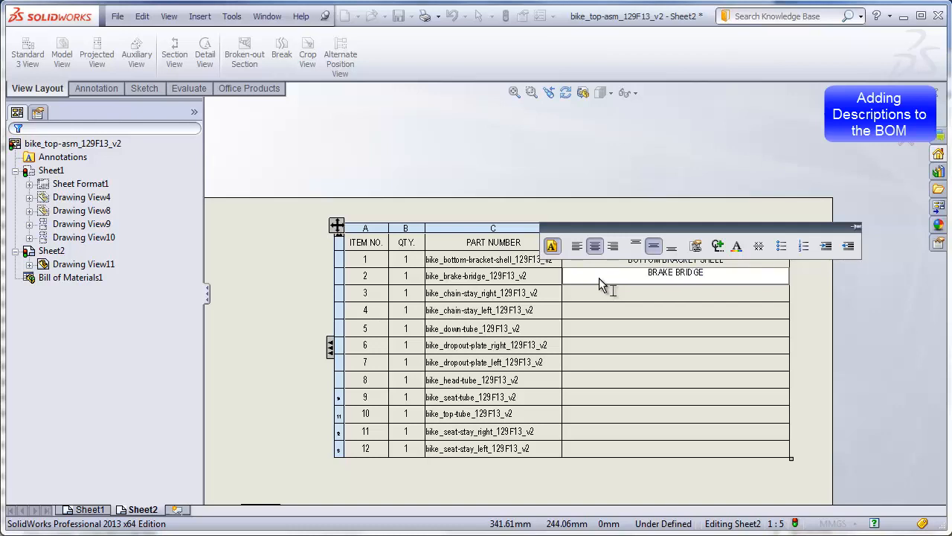
Enter CHAIN STAY, RIGHT as the description of BOM item 3
click(598, 294)
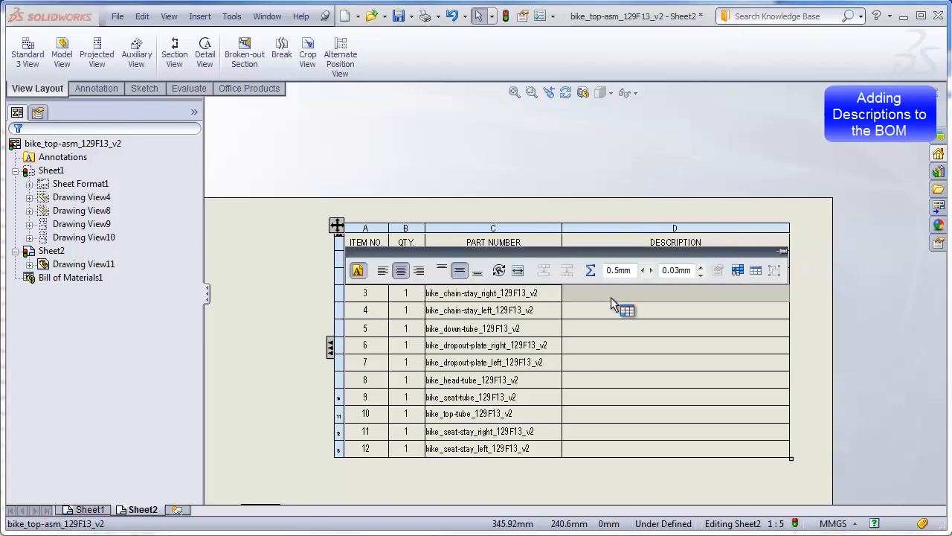
double_click(611, 296)
text(CHAIN)
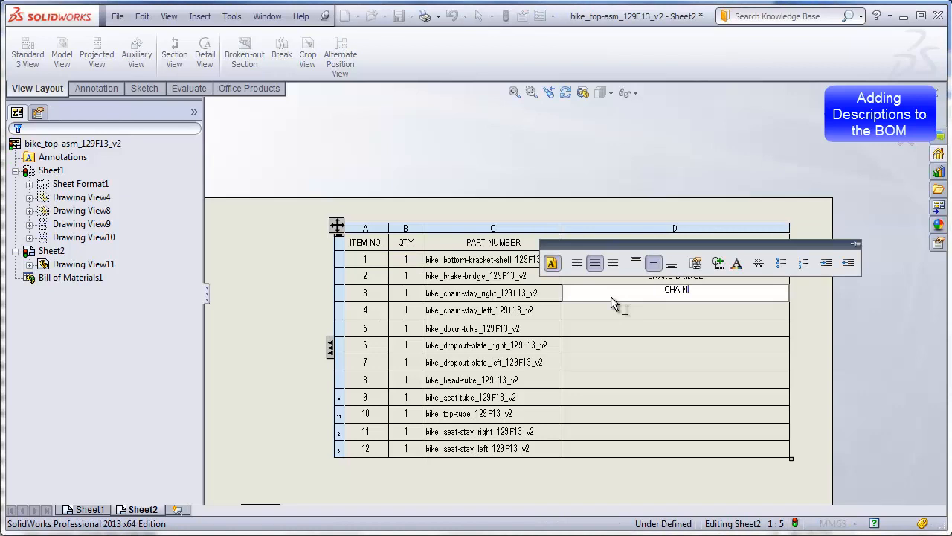
text( STAY, RIGHT)
click(640, 313)
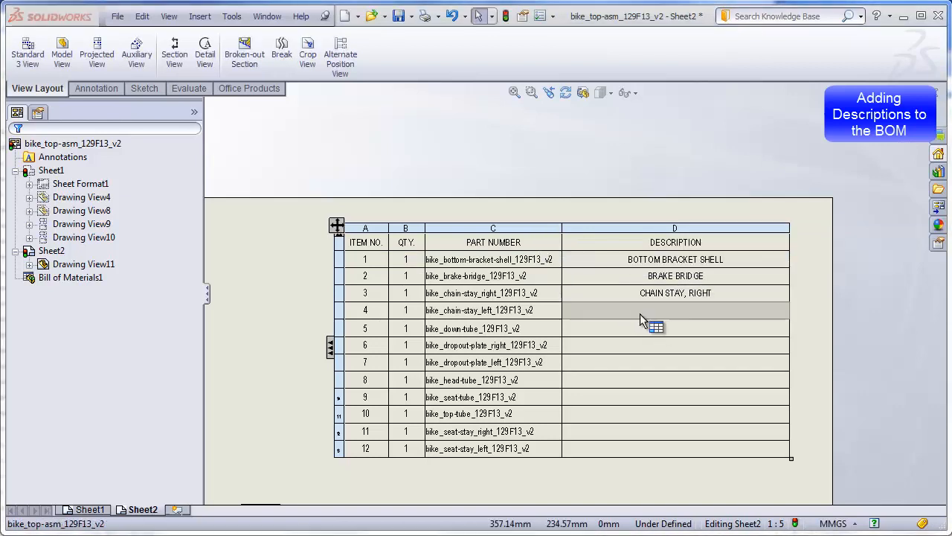
Narrow the BOM's DESCRIPTION column and move the table right, toward the upper-right corner of Sheet2
drag(665, 270, 620, 141)
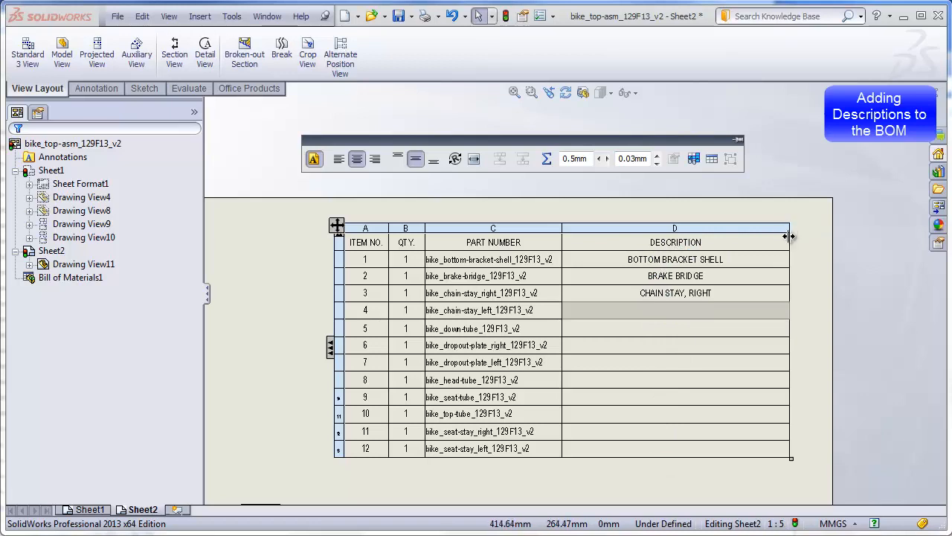
drag(790, 238, 709, 240)
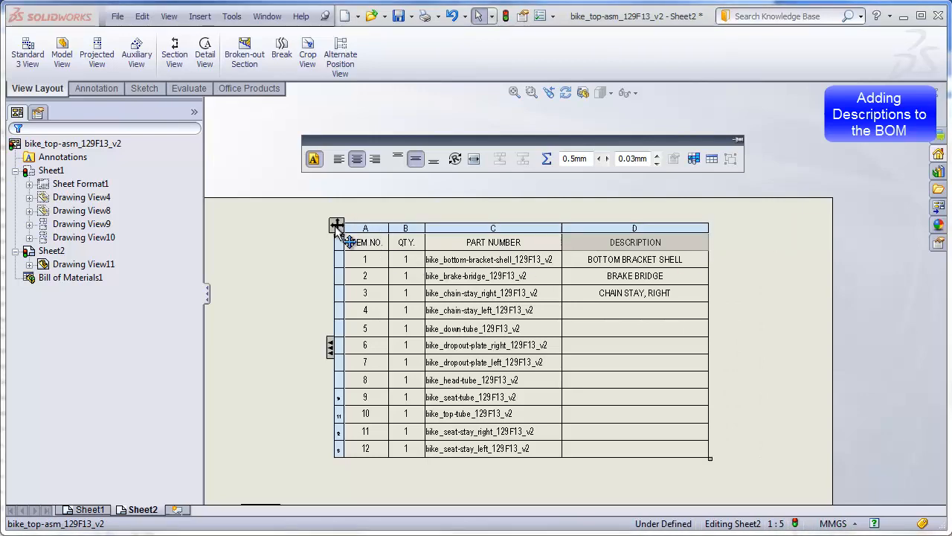
drag(337, 225, 404, 241)
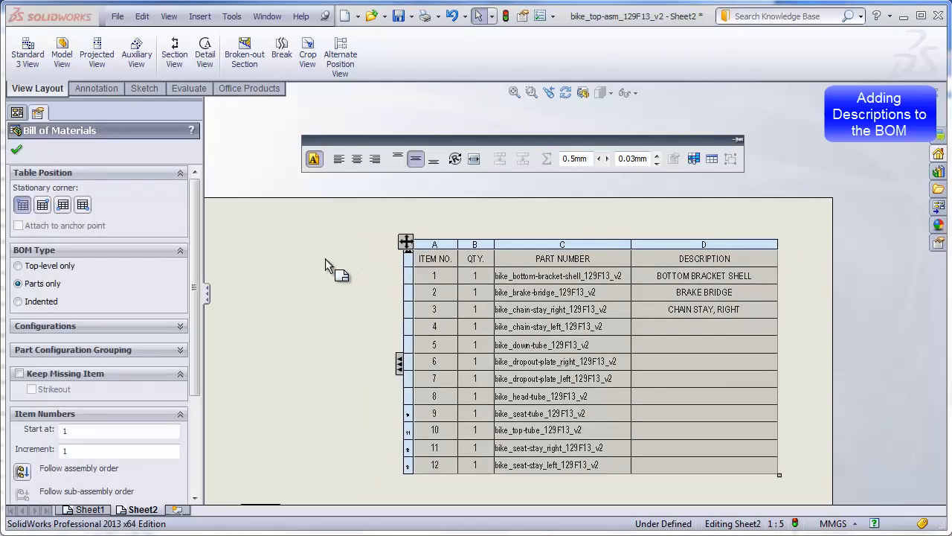
click(325, 258)
scroll(362, 378, up, 2)
scroll(362, 378, up, 3)
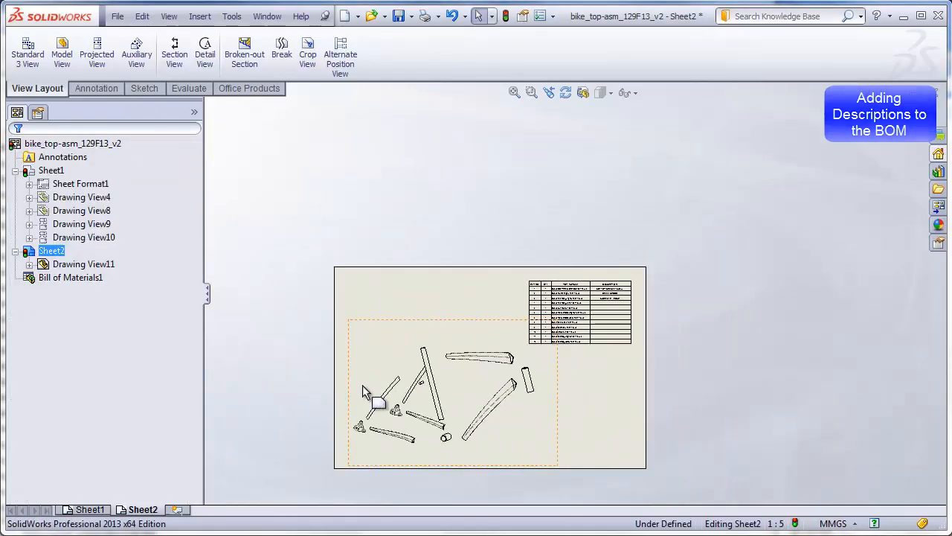
Shift the exploded frame view slightly upward on Sheet2
click(514, 92)
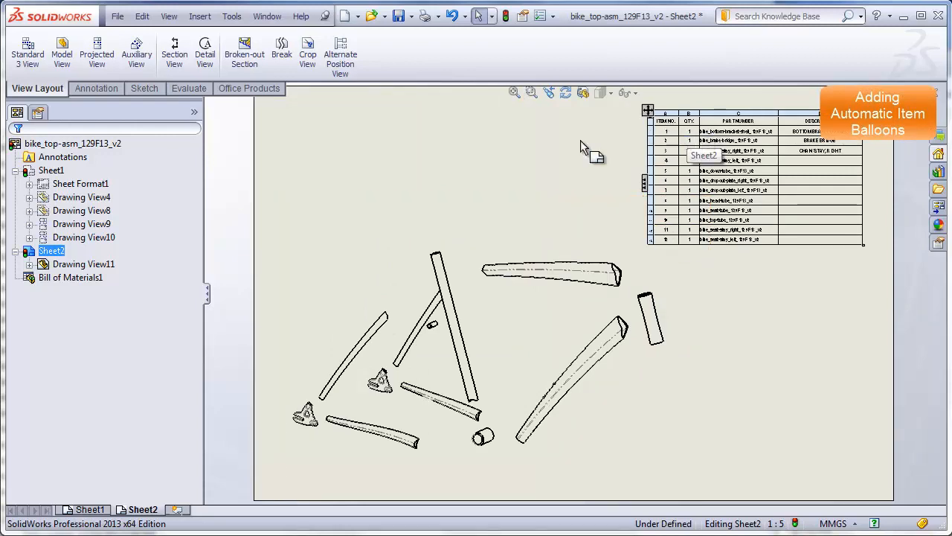
mouse_move(349, 194)
mouse_down()
mouse_move(336, 180)
mouse_move(352, 182)
mouse_up()
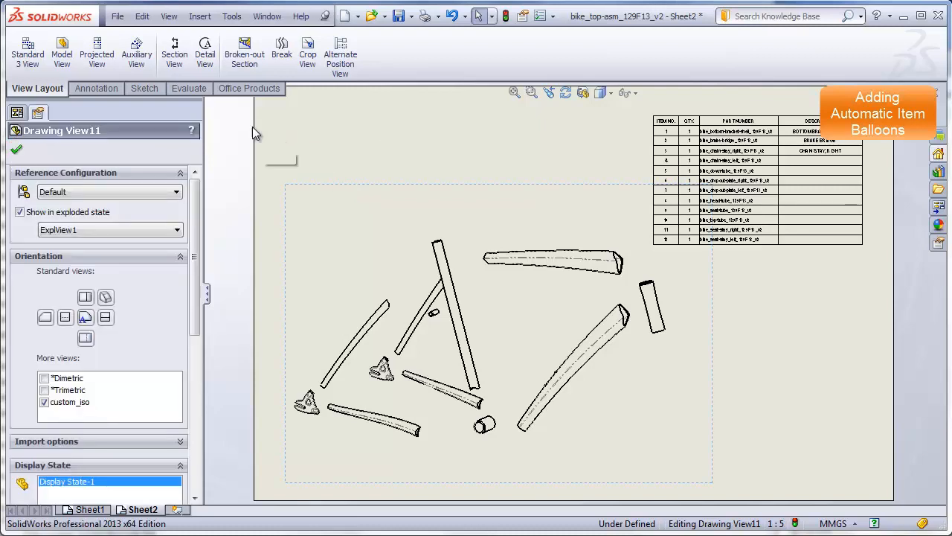
click(17, 149)
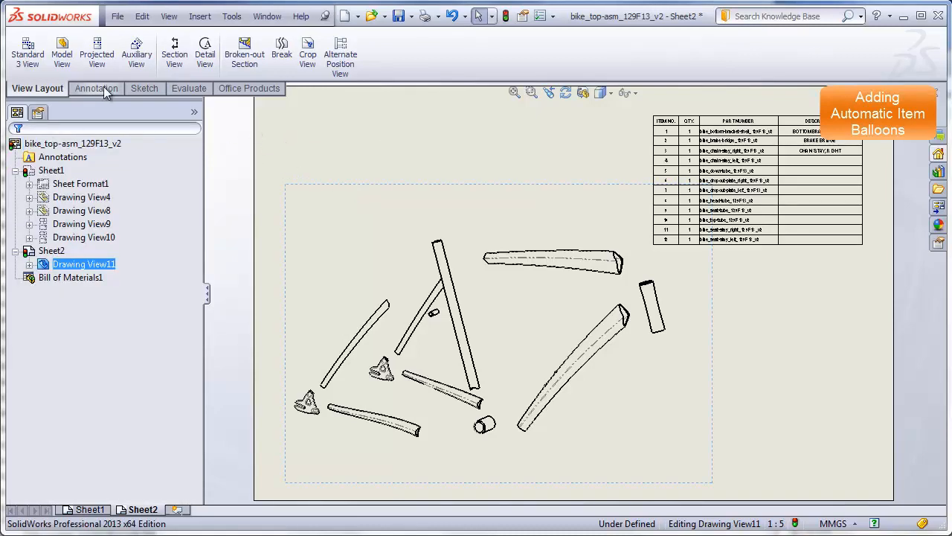
Place individual item balloons on the seat tube, top tube and right seat stay, above the exploded frame view
click(97, 88)
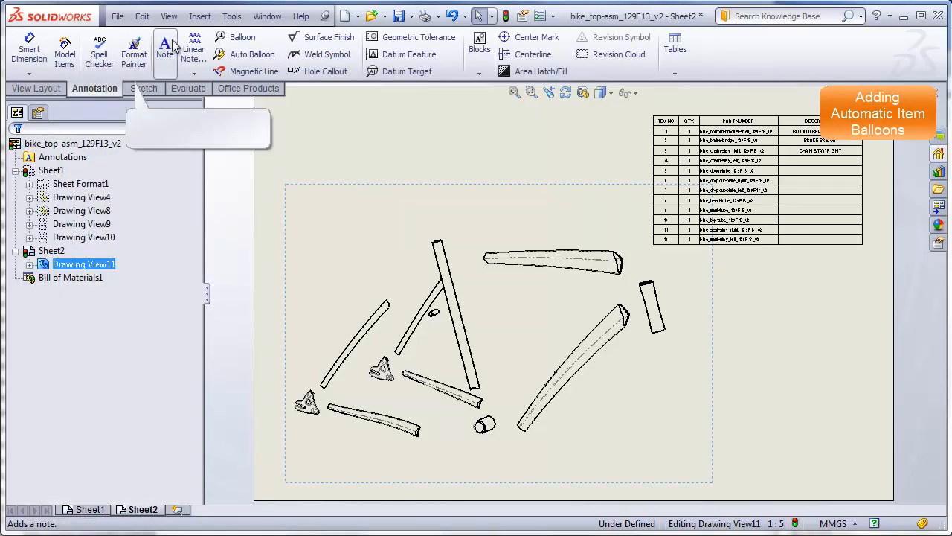
click(244, 38)
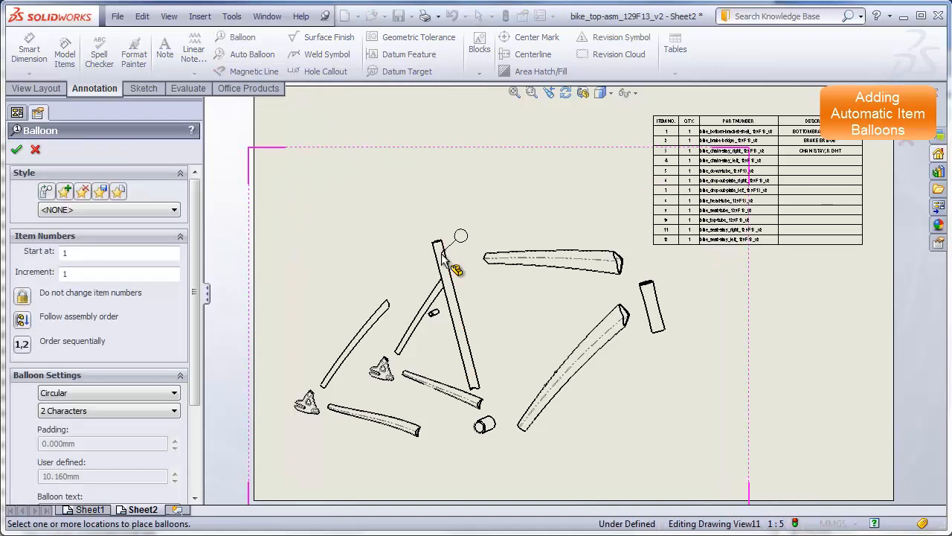
click(439, 248)
click(404, 183)
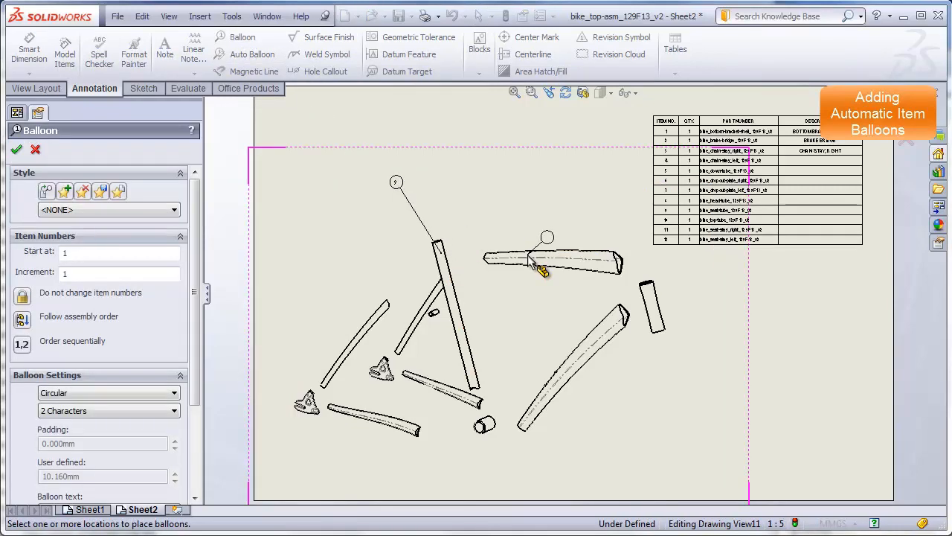
click(529, 253)
click(487, 183)
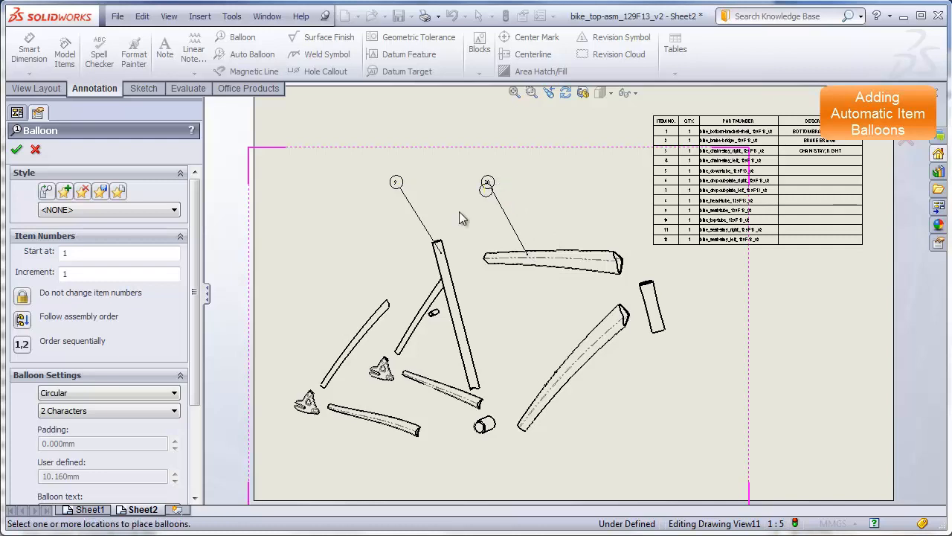
click(385, 308)
click(309, 199)
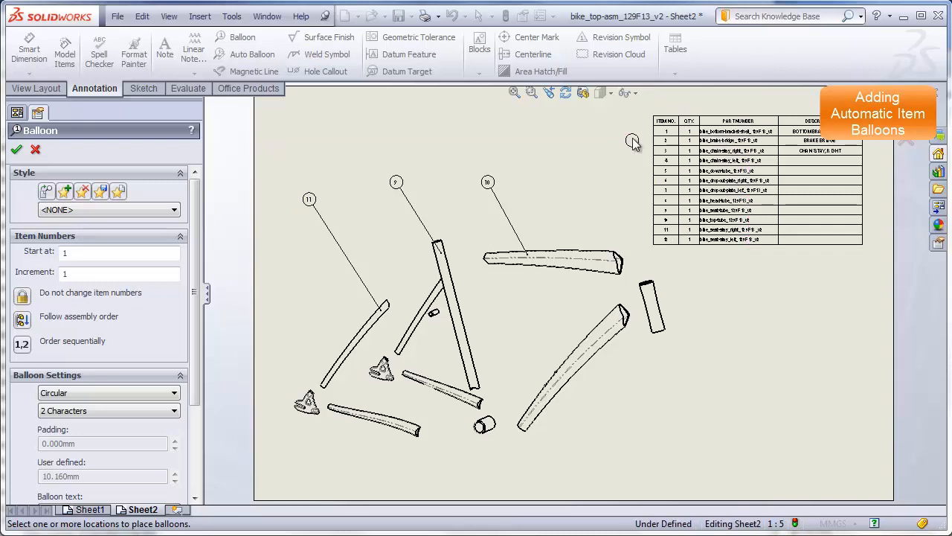
key(Escape)
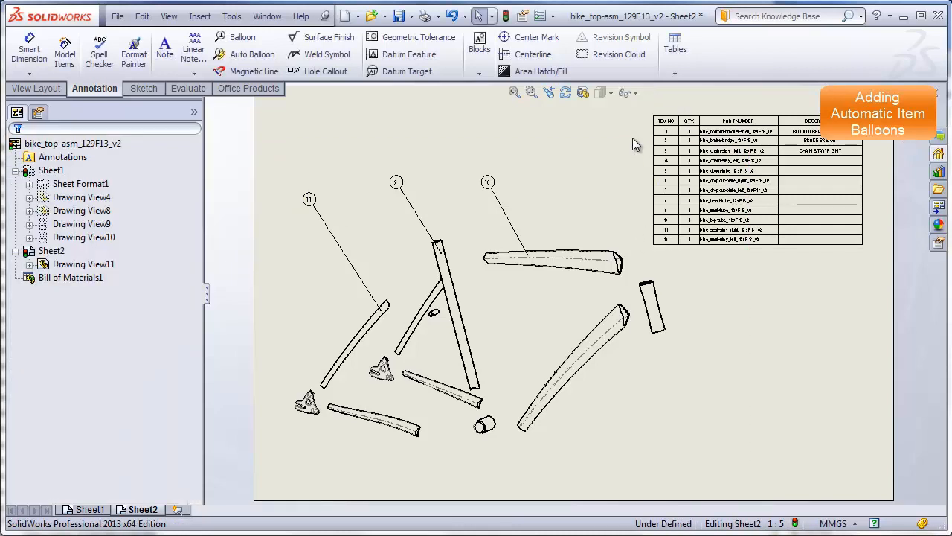
Delete the item balloons of the top tube, seat tube and right seat stay
click(492, 186)
key(Delete)
click(399, 184)
key(Delete)
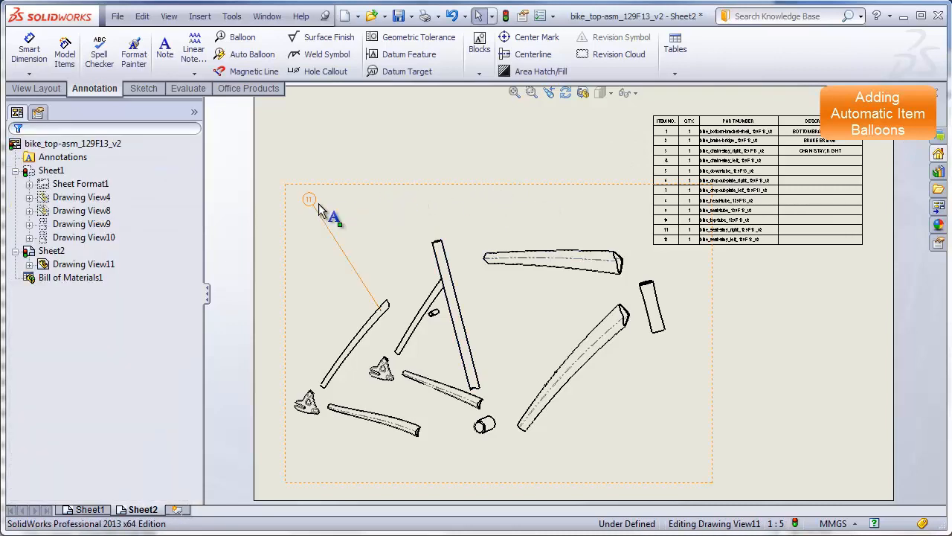
click(316, 206)
key(Delete)
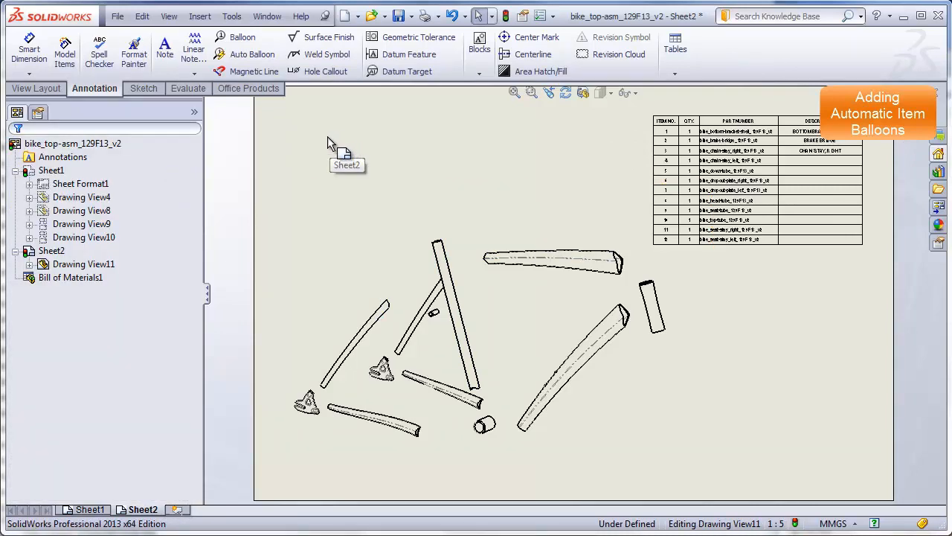
Insert automatic item balloons around the exploded frame view on Sheet2
click(261, 60)
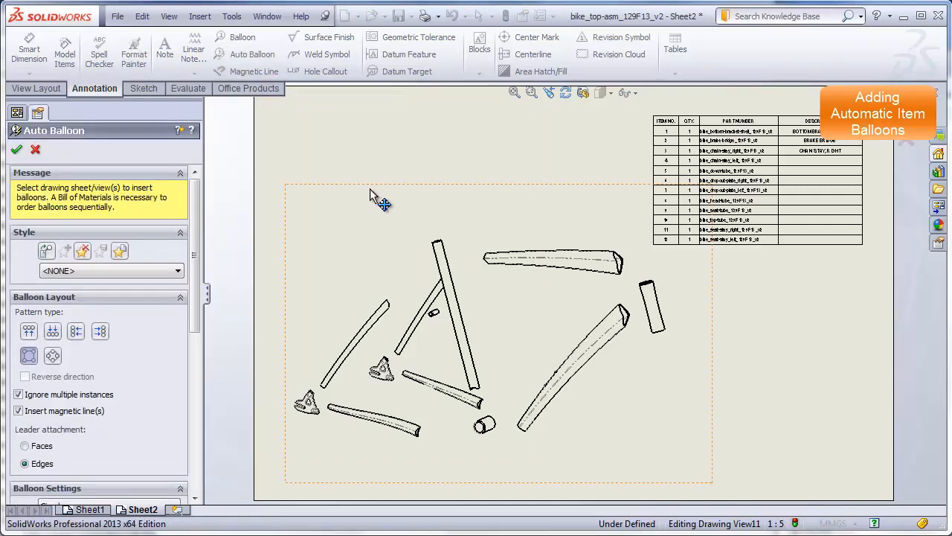
click(305, 196)
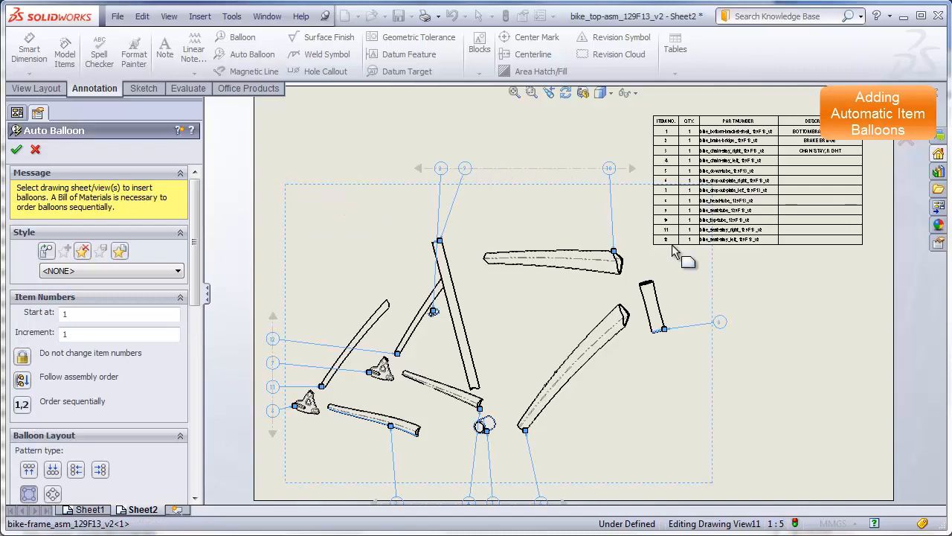
click(17, 152)
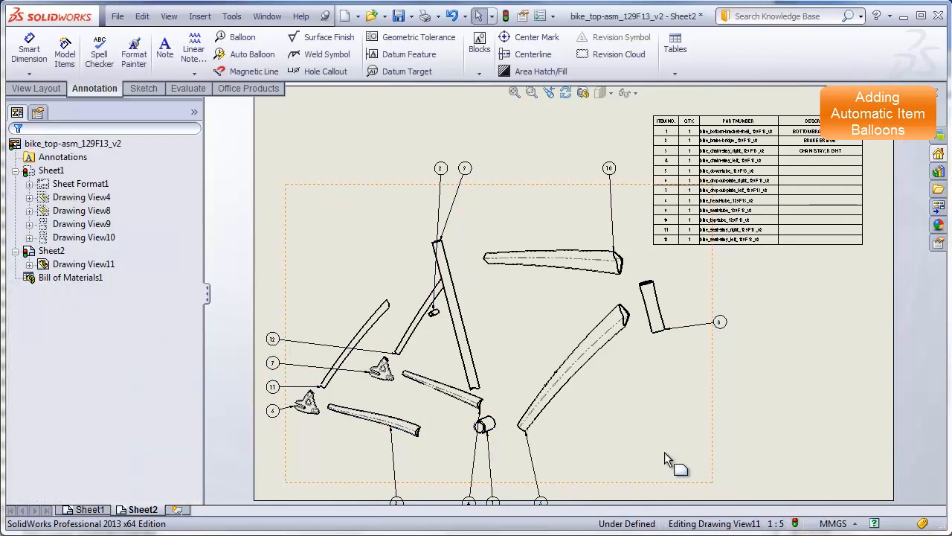
Lengthen the magnetic line above the frame toward the left, and space balloons 2 and 9 along it, with 9 directly above the seat tube
key(f)
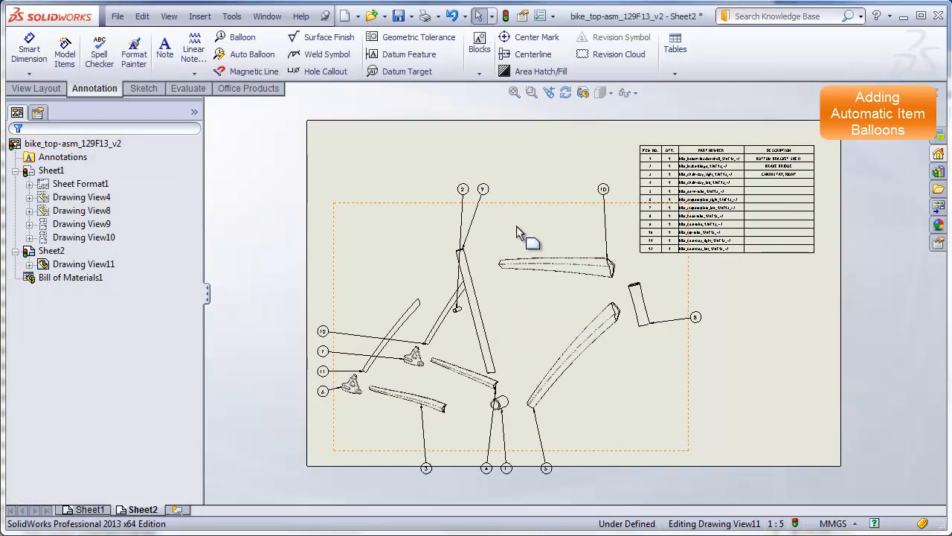
click(461, 190)
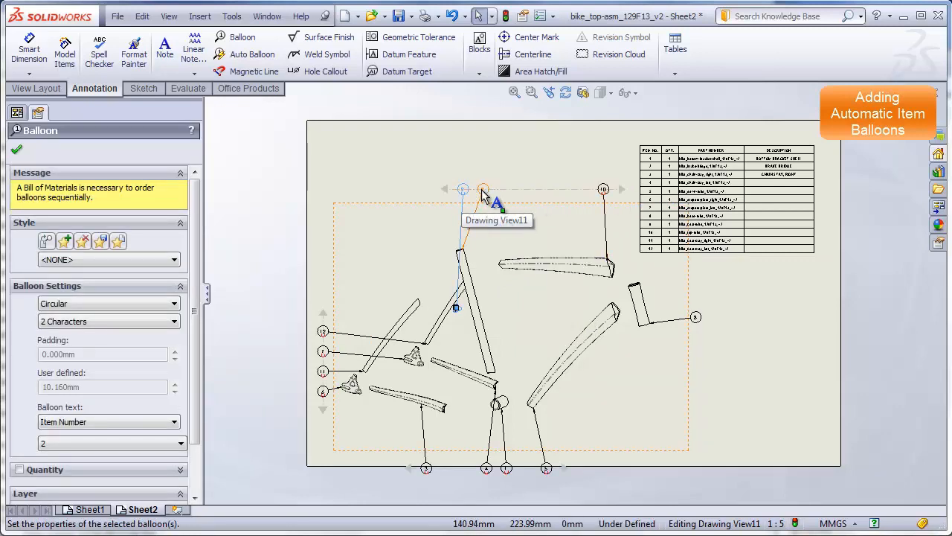
drag(443, 192, 382, 193)
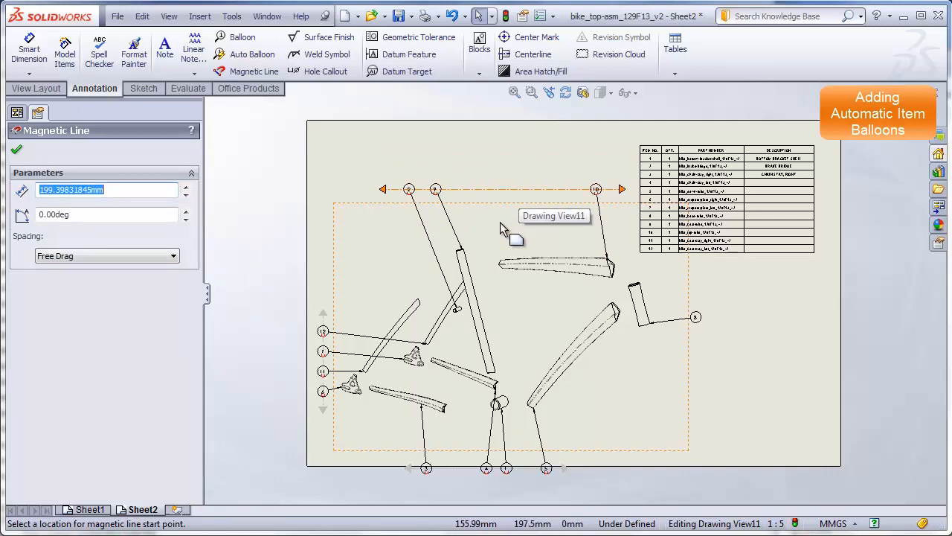
drag(442, 192, 490, 191)
mouse_move(412, 191)
mouse_down()
mouse_move(438, 191)
mouse_move(417, 191)
mouse_up()
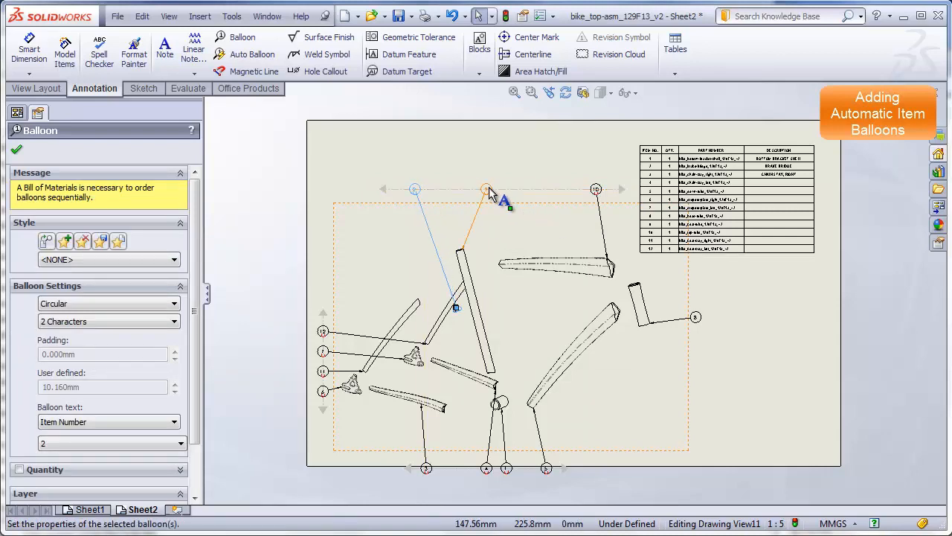
drag(486, 189, 462, 189)
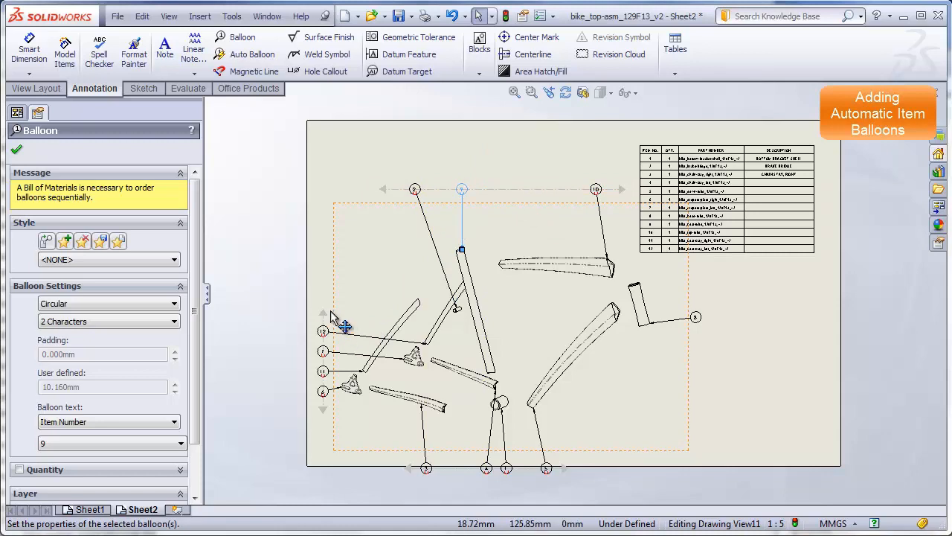
Extend the magnetic line beside the rear of the frame upward, and raise and widen the one below the frame so its balloons fit inside the sheet
drag(325, 315, 325, 259)
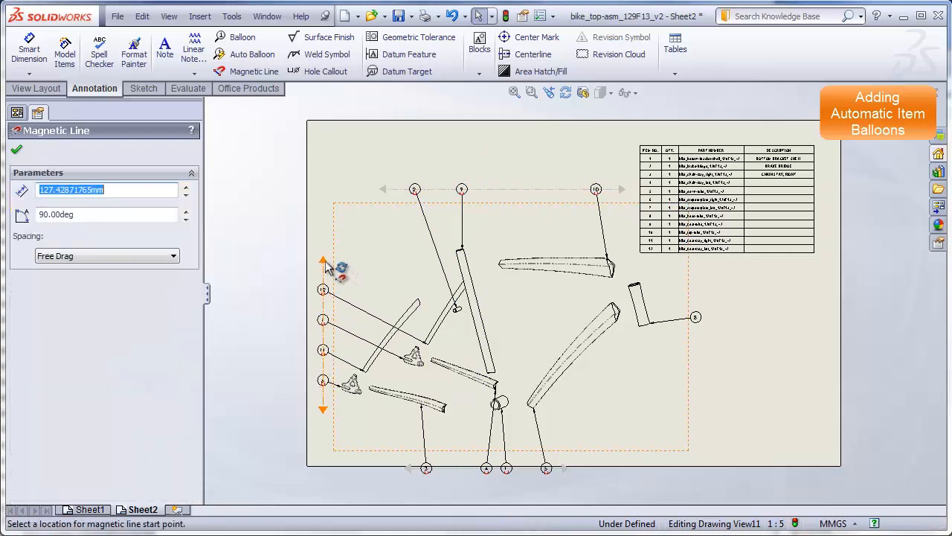
drag(407, 468, 395, 435)
drag(566, 468, 600, 442)
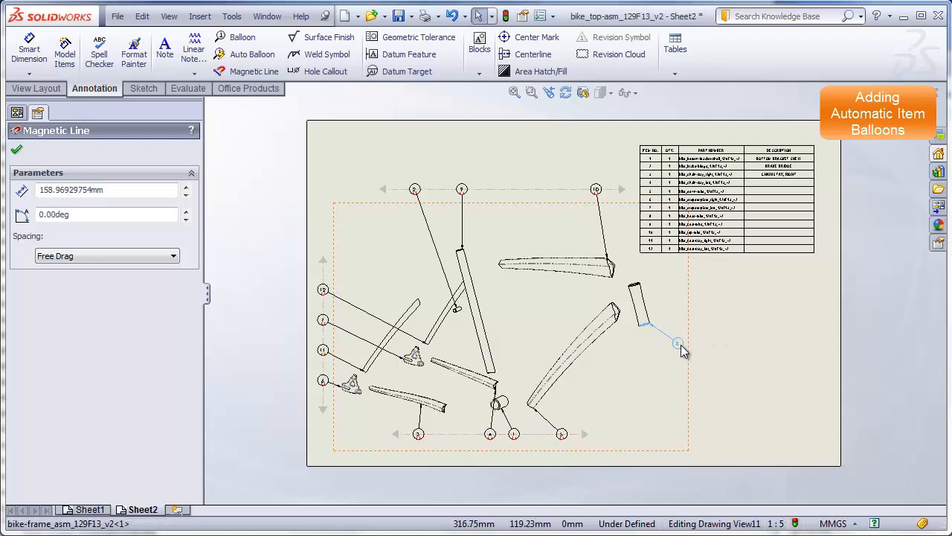
Move balloon 8 to the lower right of the head tube, and reattach balloon 11's leader higher on the right seat stay's edge
click(679, 344)
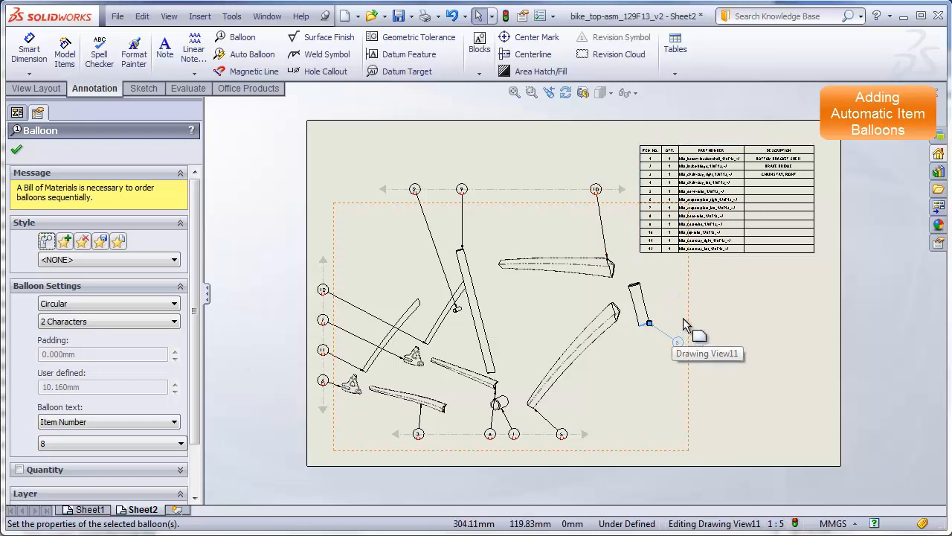
click(261, 267)
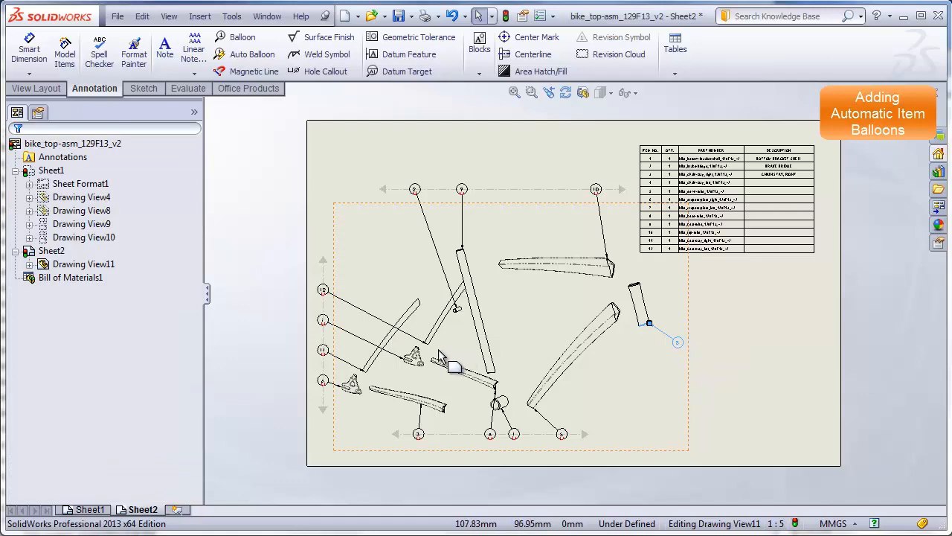
scroll(423, 348, down, 3)
scroll(414, 362, down, 4)
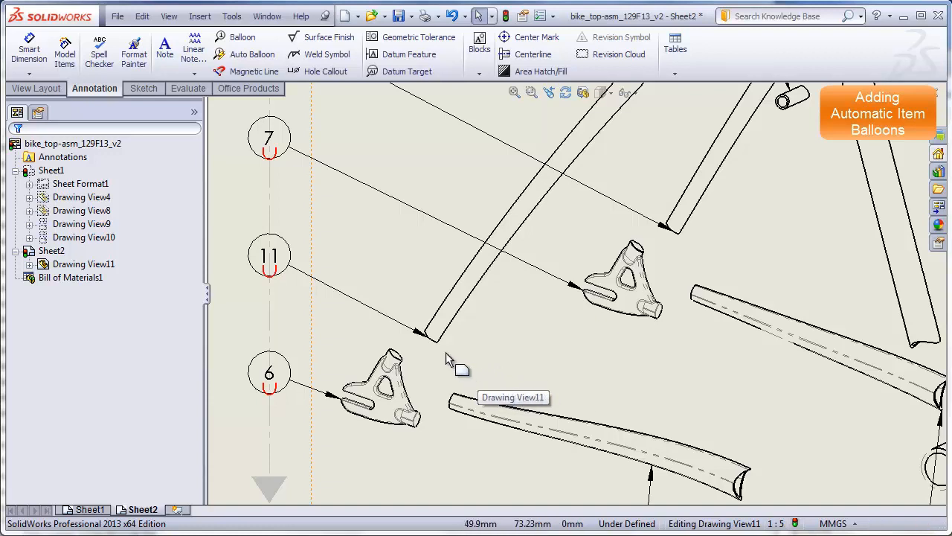
drag(430, 340, 442, 305)
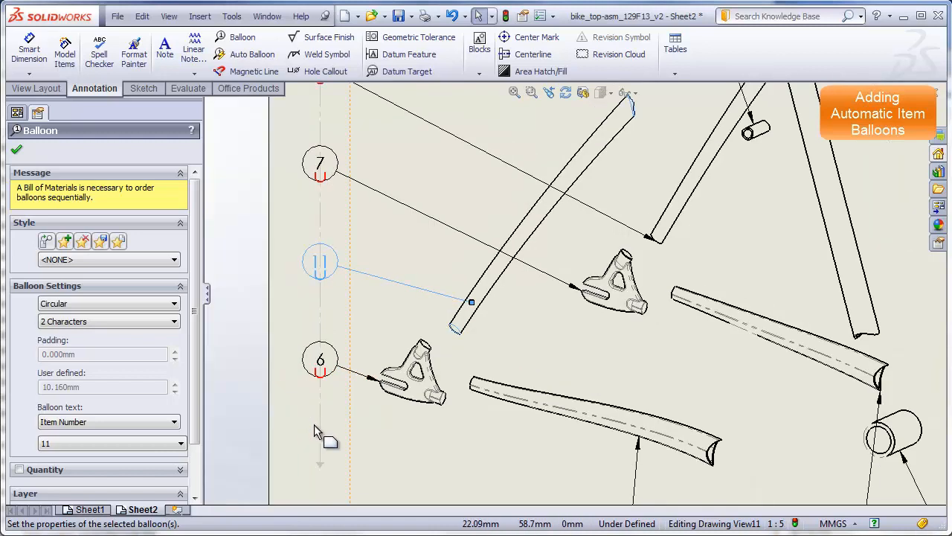
Manually add a second item balloon to the top tube and to the seat tube, above the existing row of balloons
scroll(318, 435, up, 1)
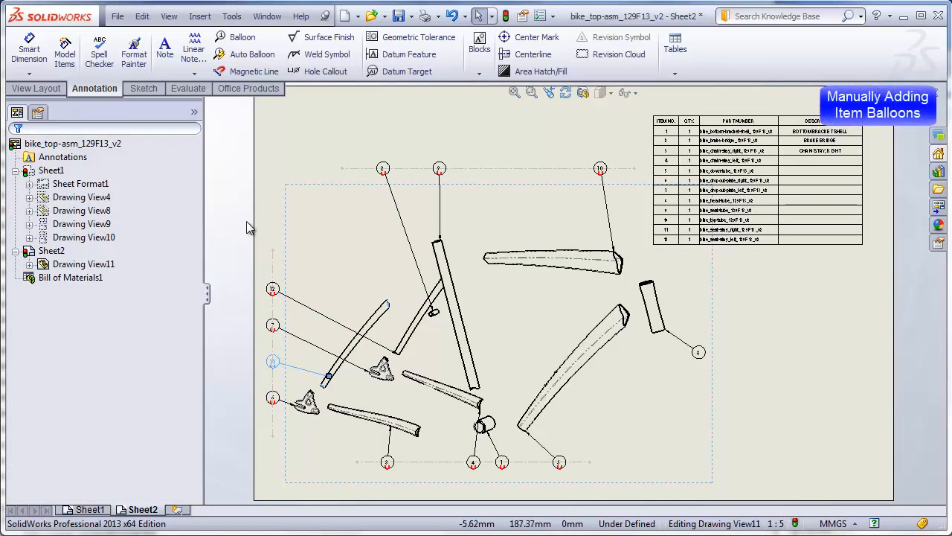
click(242, 37)
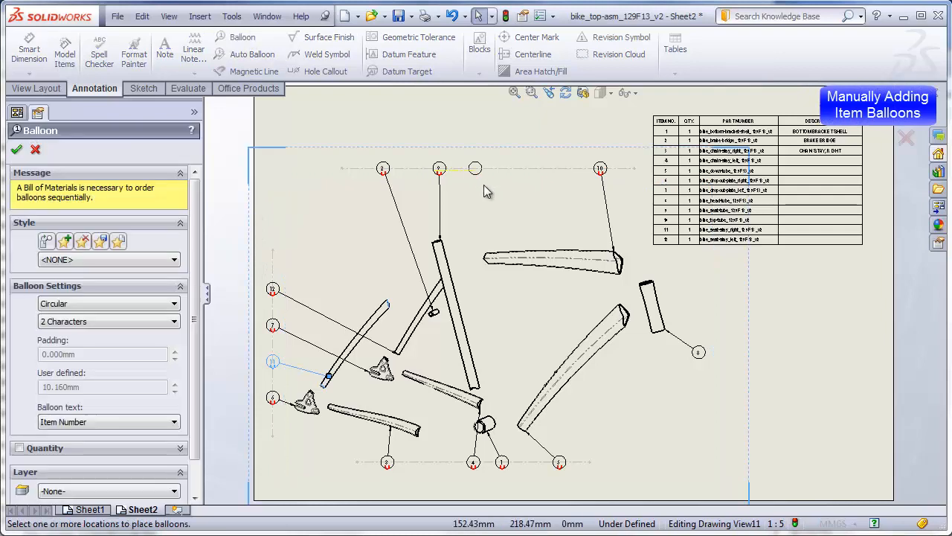
click(521, 255)
click(458, 122)
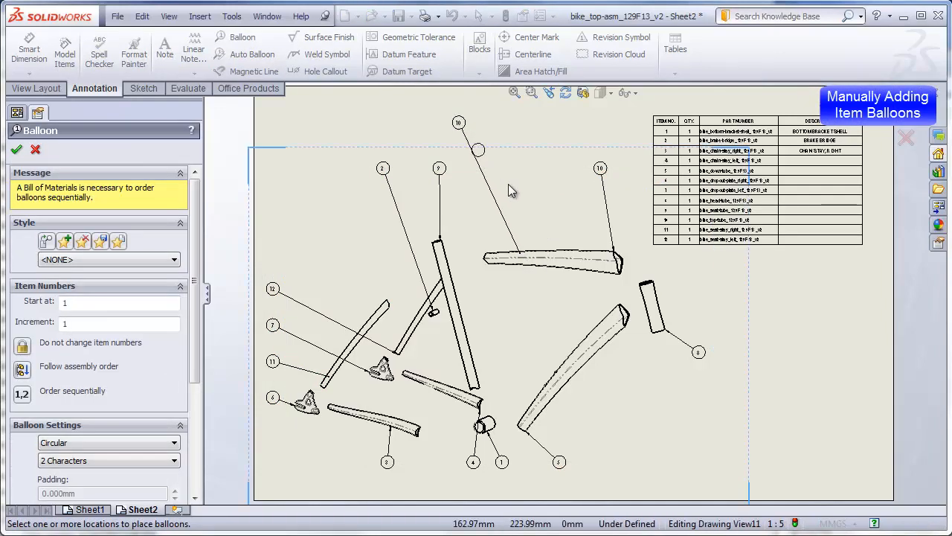
click(442, 242)
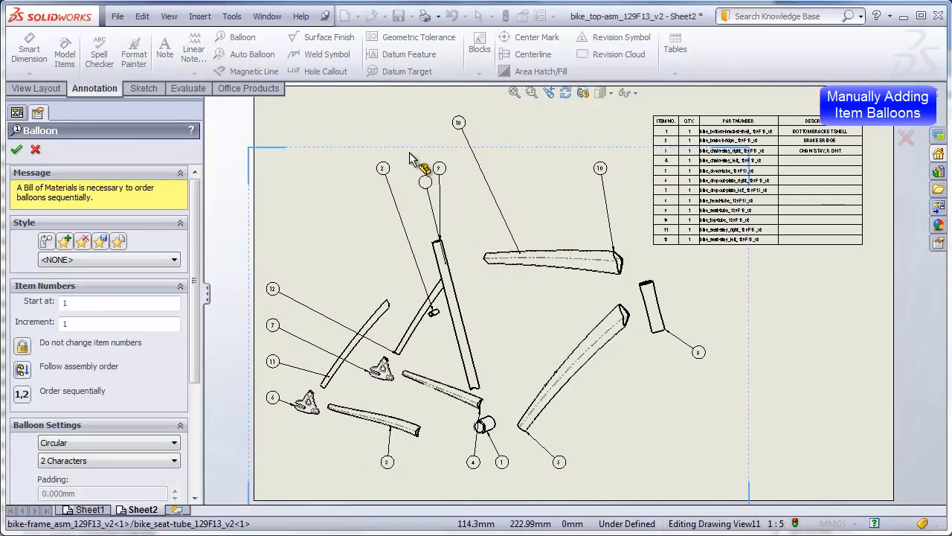
click(388, 122)
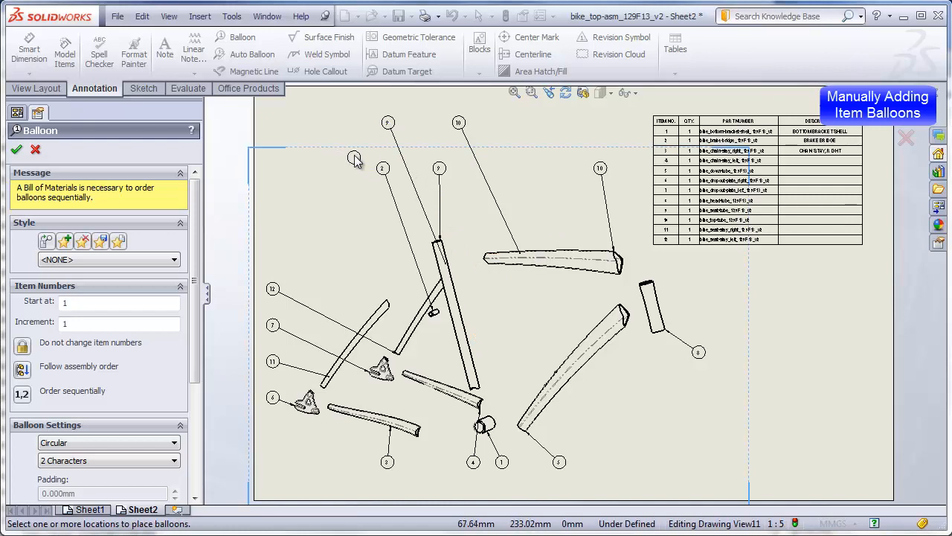
key(Escape)
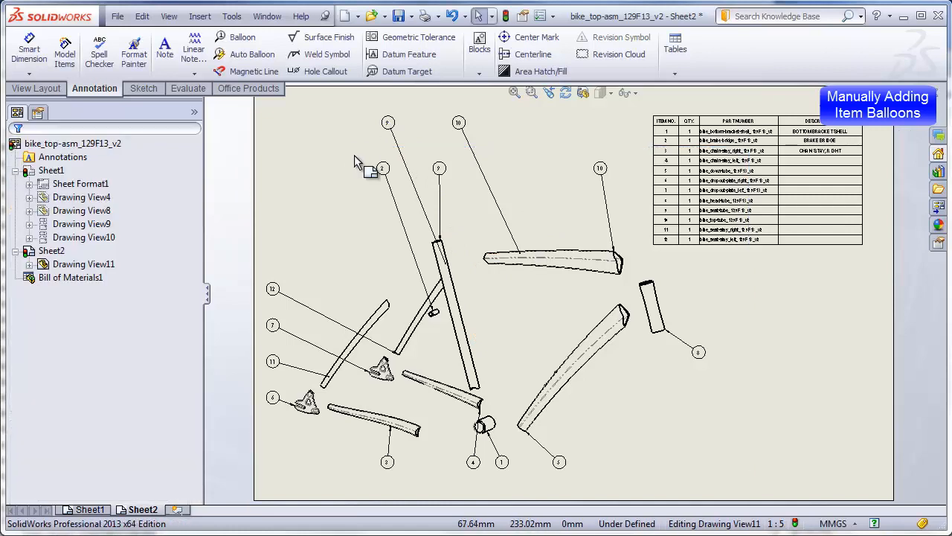
Draw a horizontal magnetic line through the two manually added balloons above the frame to align them with Equal spacing
click(247, 74)
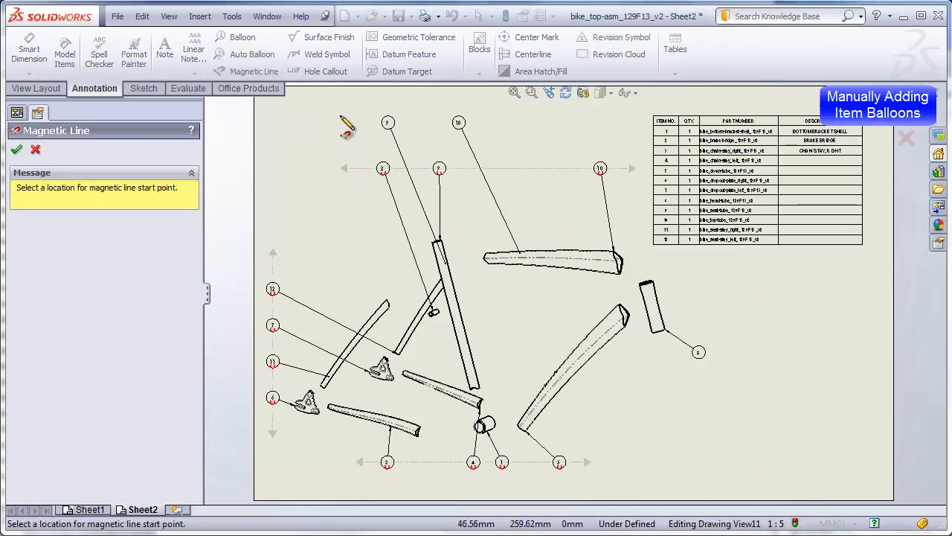
click(389, 125)
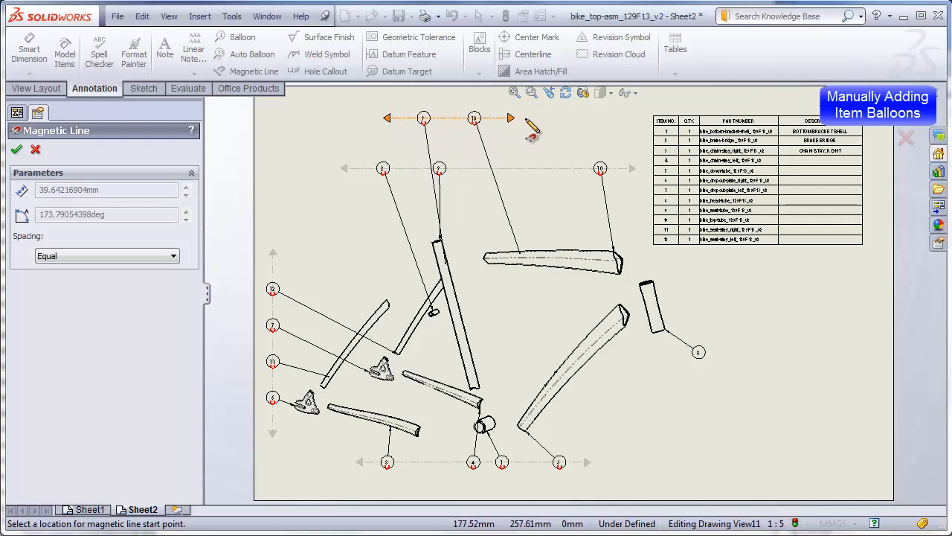
click(529, 119)
key(Escape)
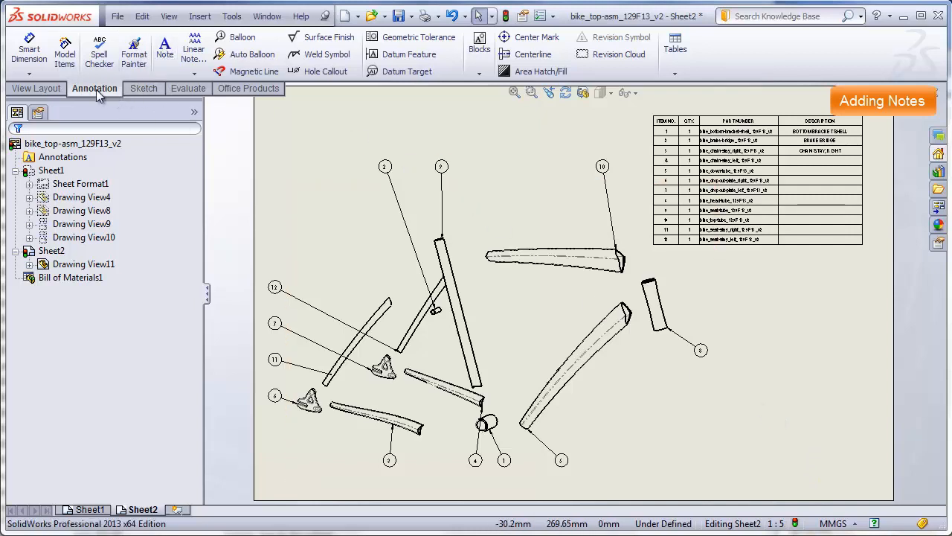
Place a note in the empty lower-right area of Sheet2 with the first line PROJECT 9 BICYCLE
click(166, 49)
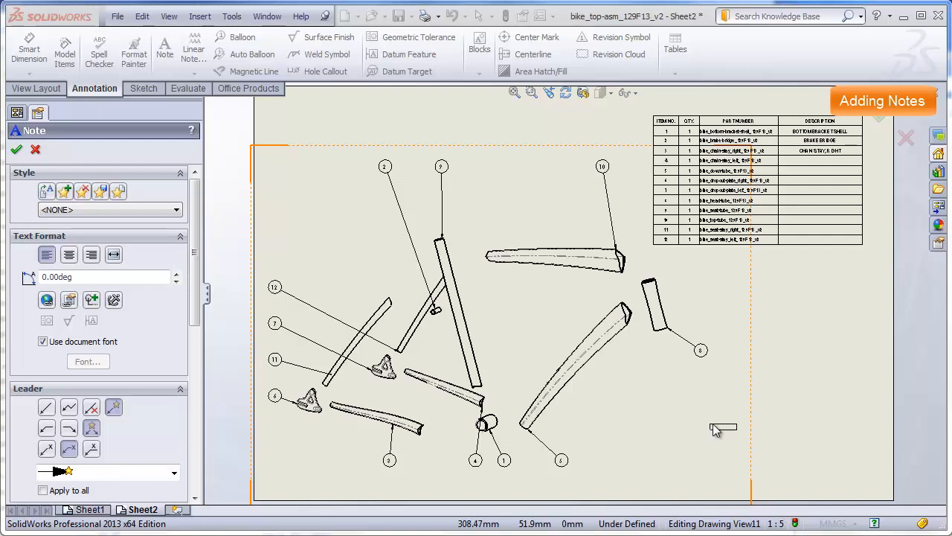
click(803, 415)
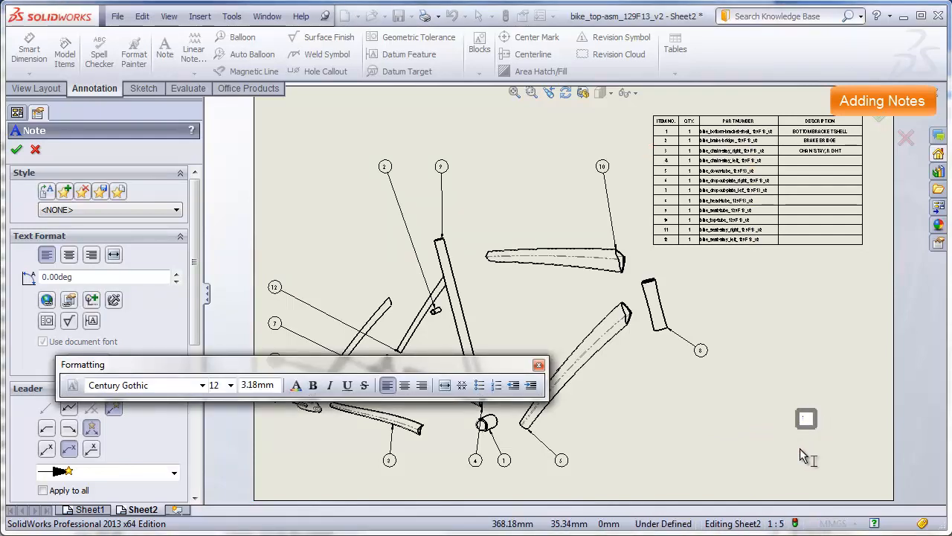
text(PROJECT 9 BICYCLE)
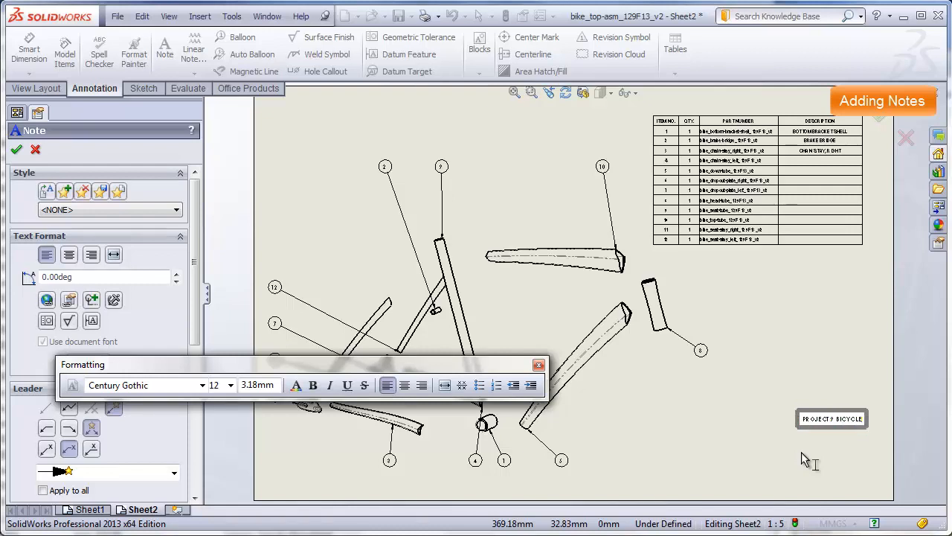
text(z)
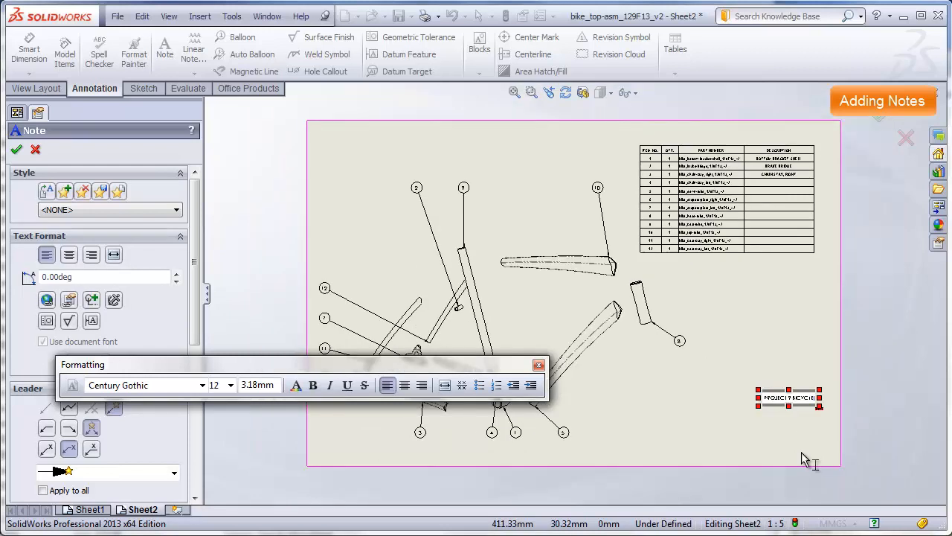
scroll(801, 451, down, 9)
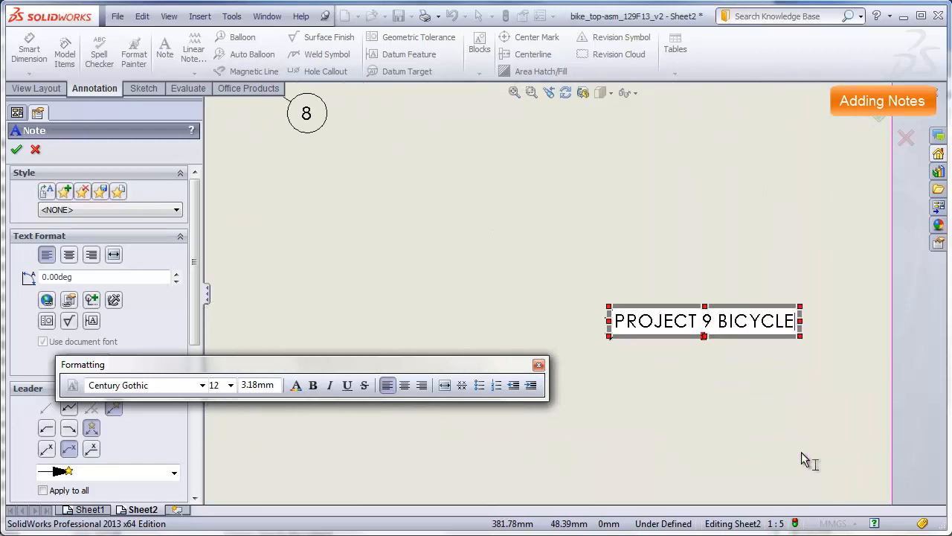
Add a second line to the note reading DSID129, FALL 2013
key(Return)
text(DI)
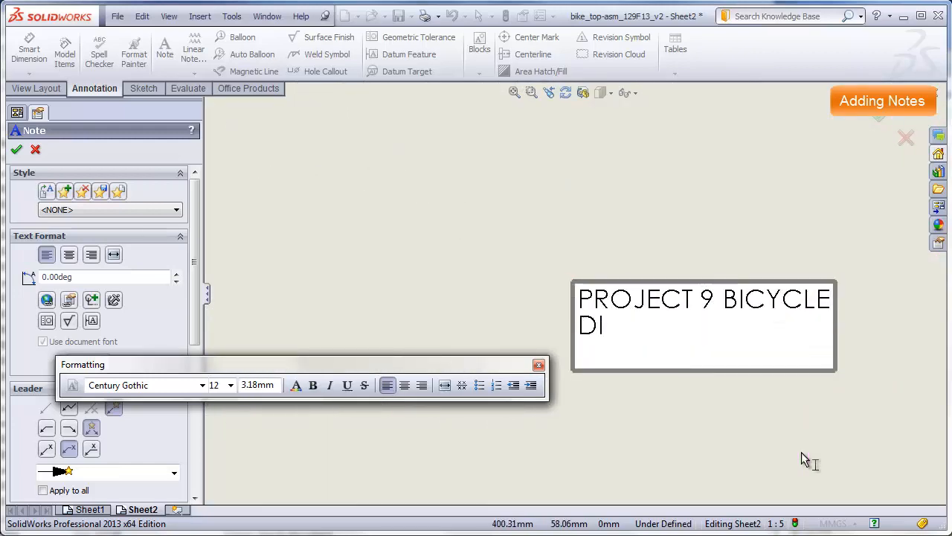
text(S)
key(Left)
key(BackSpace)
text(12)
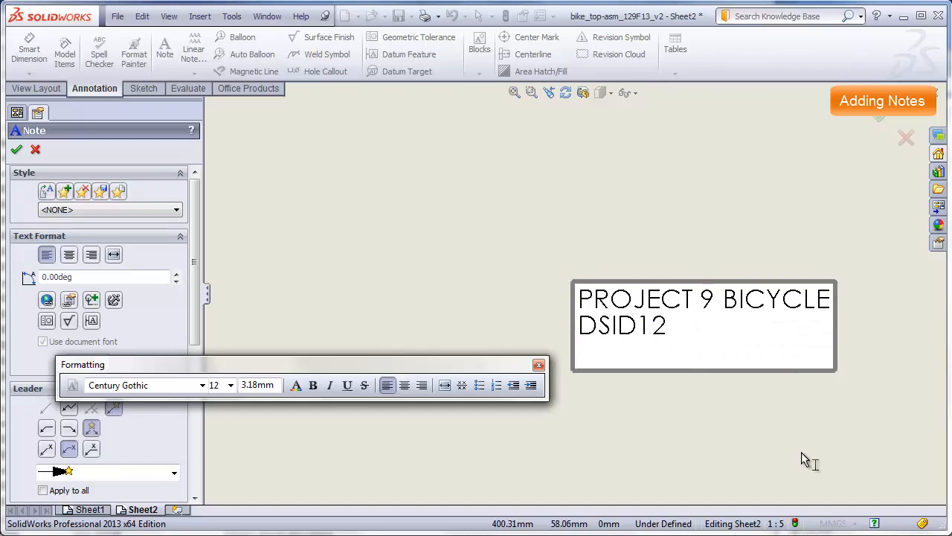
text(9, FALL)
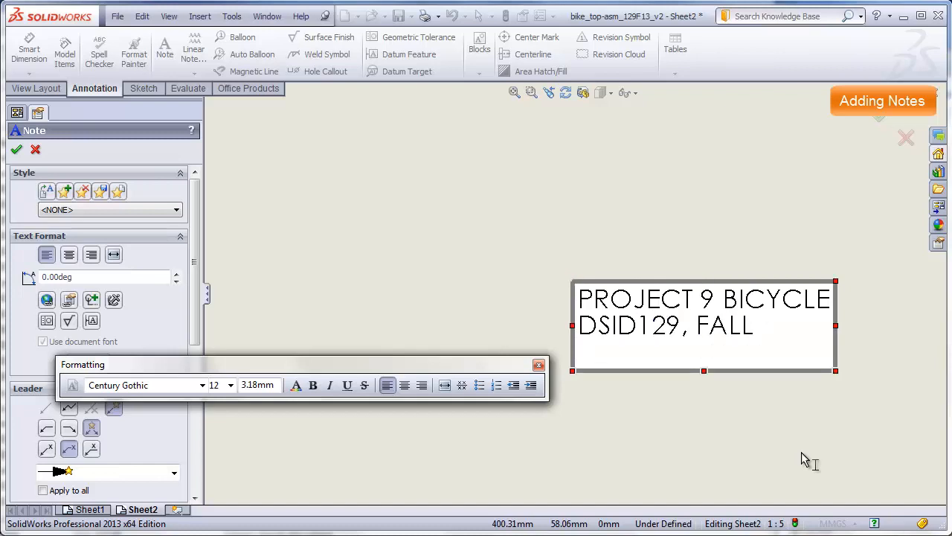
text( 2014)
key(BackSpace)
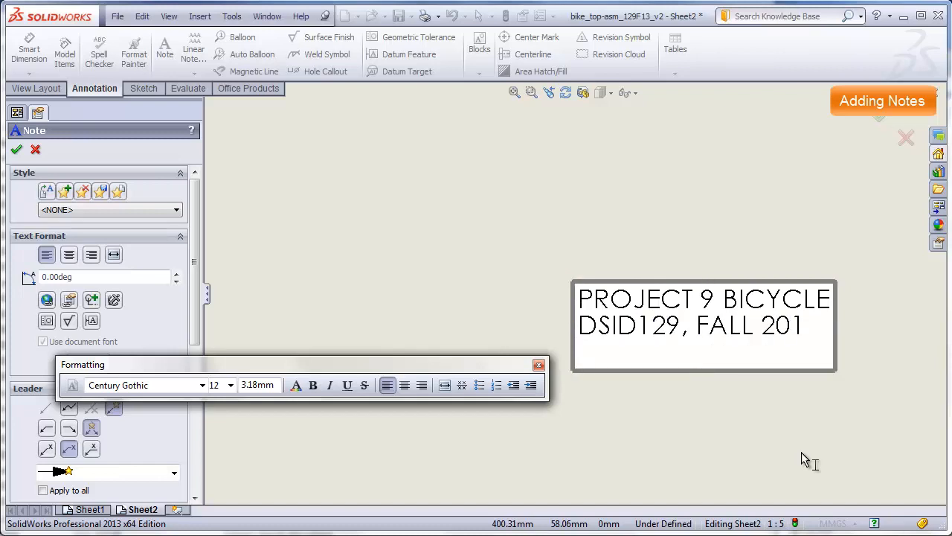
text(3)
Add three more lines to the note: 12-14-13, MY NAME, and SHEET 2 OF 2
key(Return)
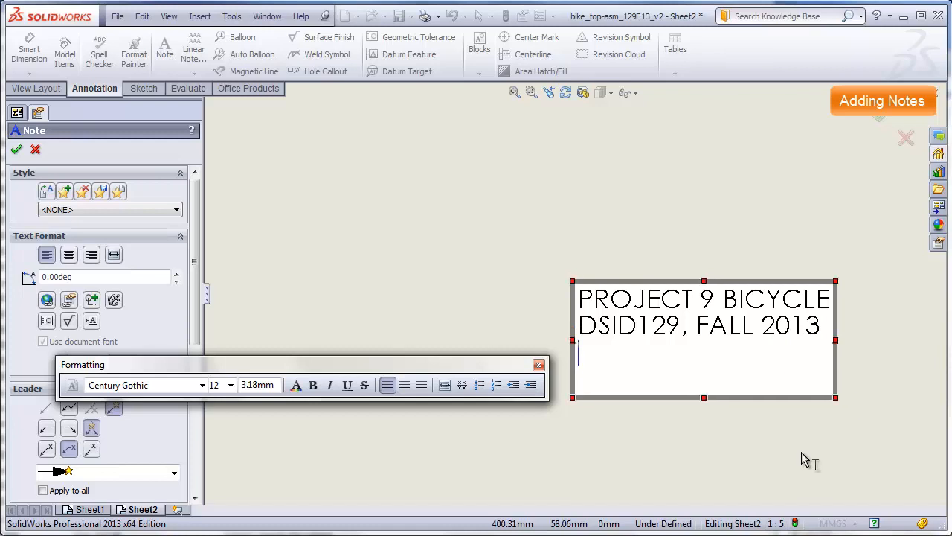
text(12-14)
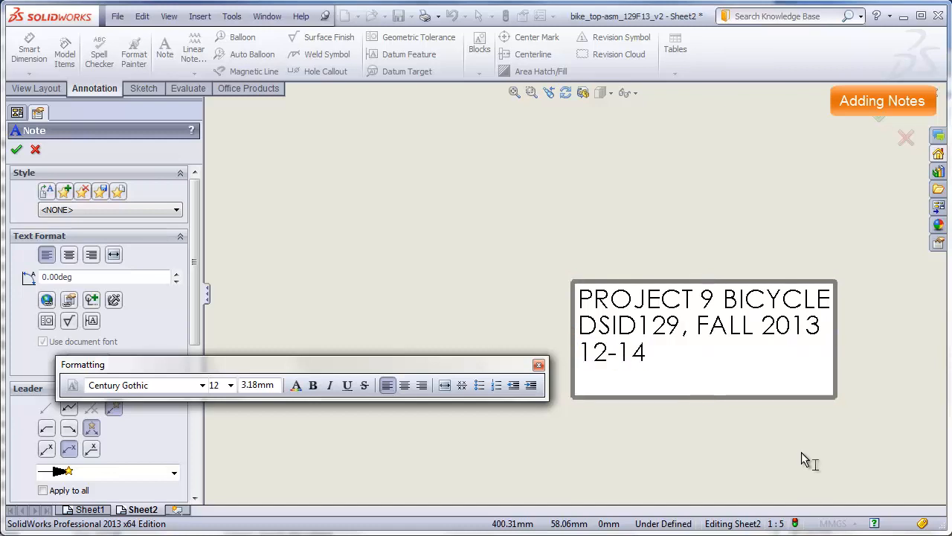
text(-13)
key(Return)
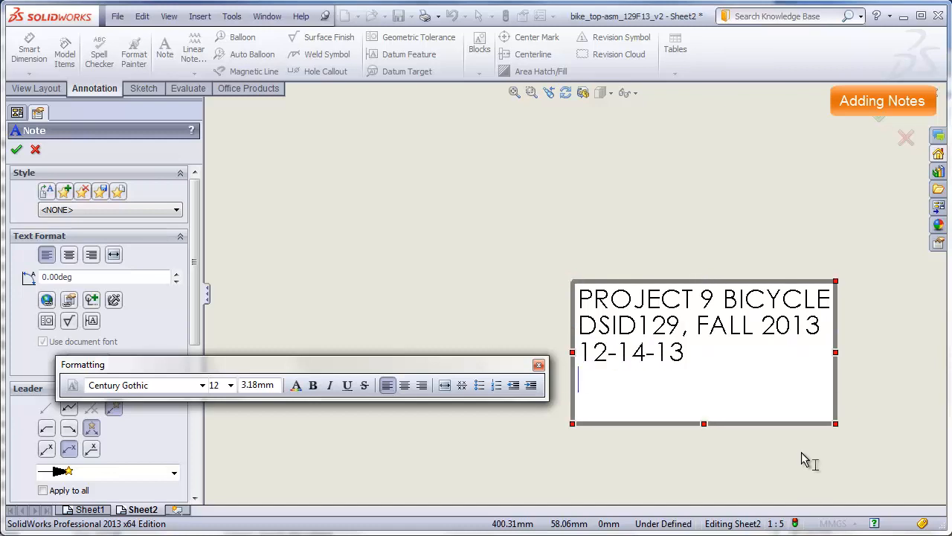
text(MY NAME)
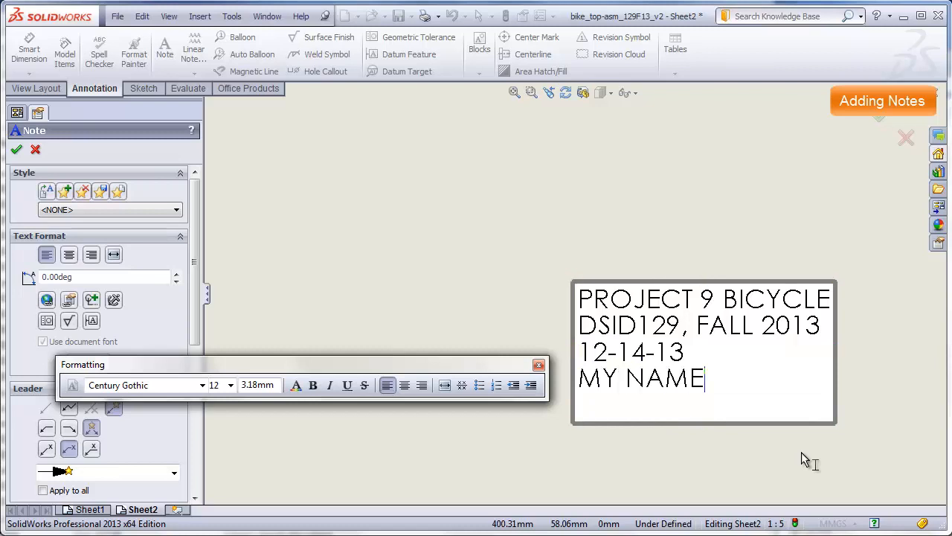
key(Return)
text(SH)
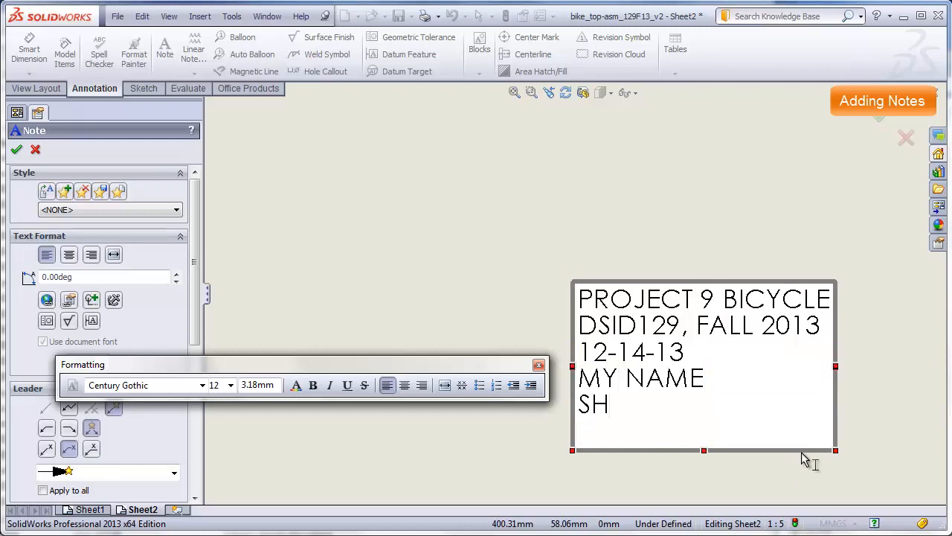
text(EET 2 OF )
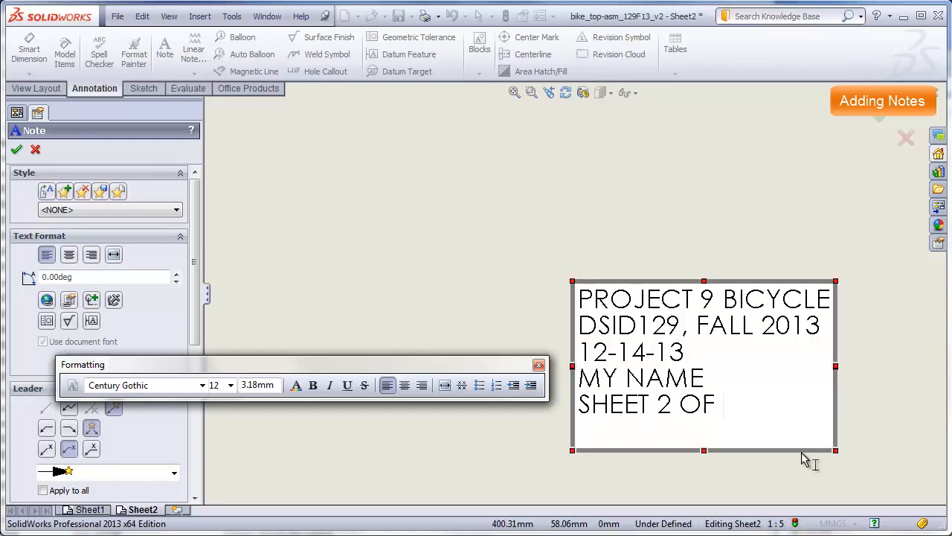
text(2)
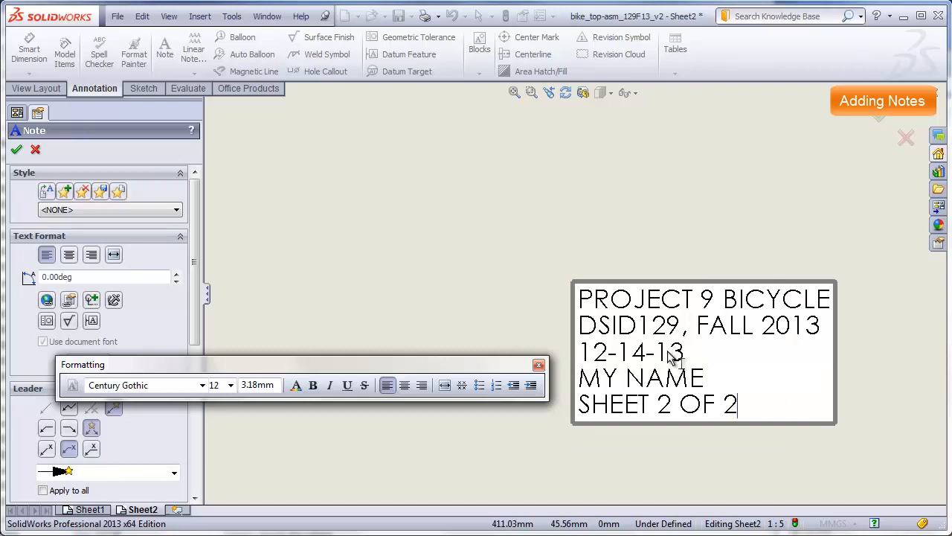
Format the note's first line, PROJECT 9 BICYCLE, as 16-point bold text and finish the note
key(ctrl+Home)
key(shift+Right)
key(shift+Right)
key(shift+Right)
key(shift+Right)
key(shift+Right)
key(shift+Right)
key(shift+Right)
key(shift+Right)
key(shift+Right)
key(shift+Right)
key(shift+Right)
key(shift+Right)
key(shift+Right)
key(shift+Right)
key(shift+Right)
key(shift+Right)
key(shift+Right)
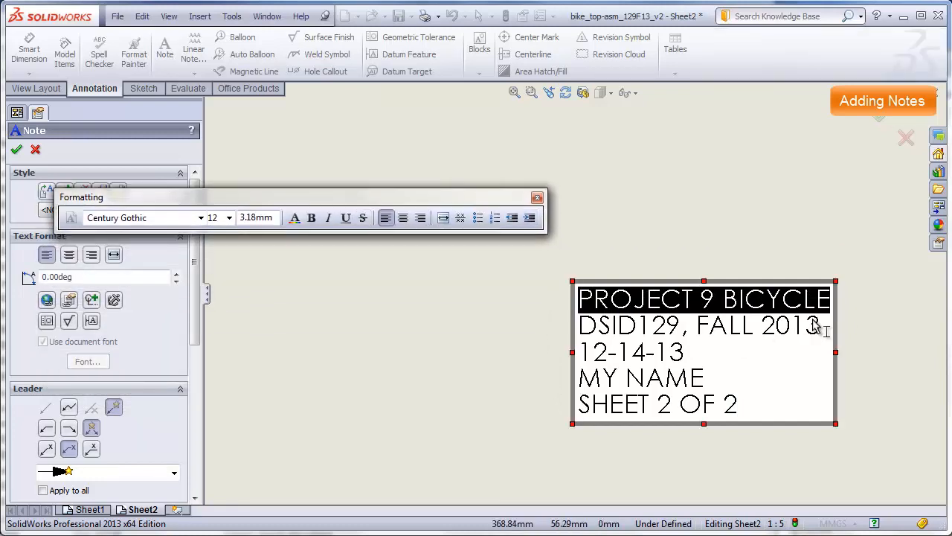
click(229, 218)
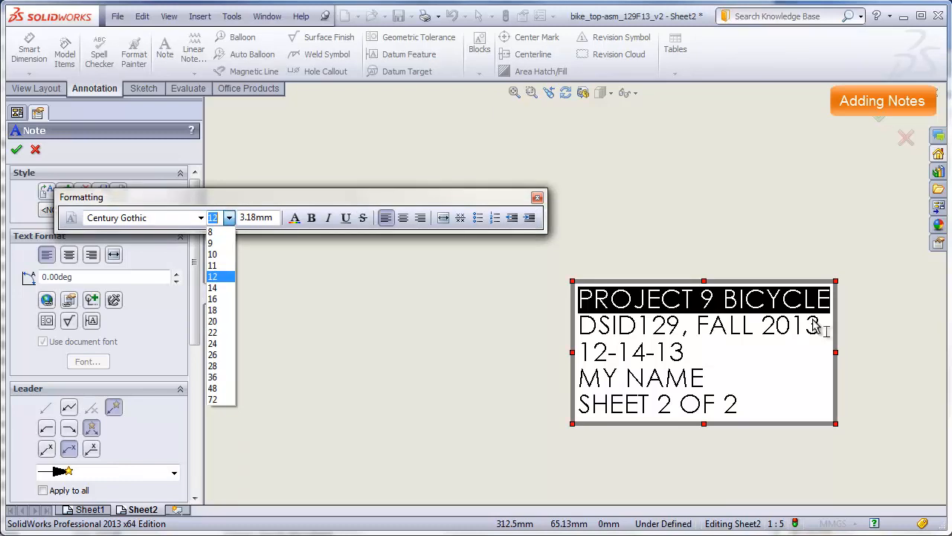
click(220, 299)
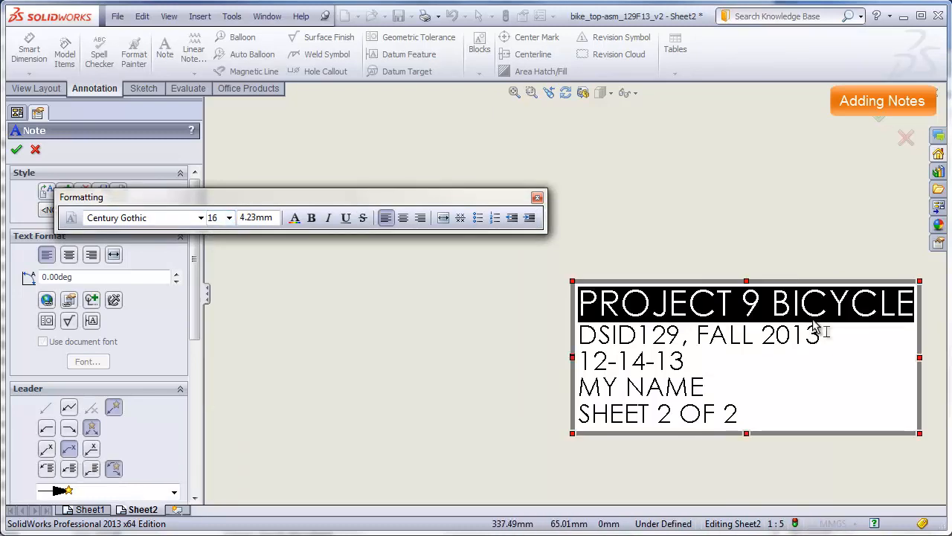
click(311, 218)
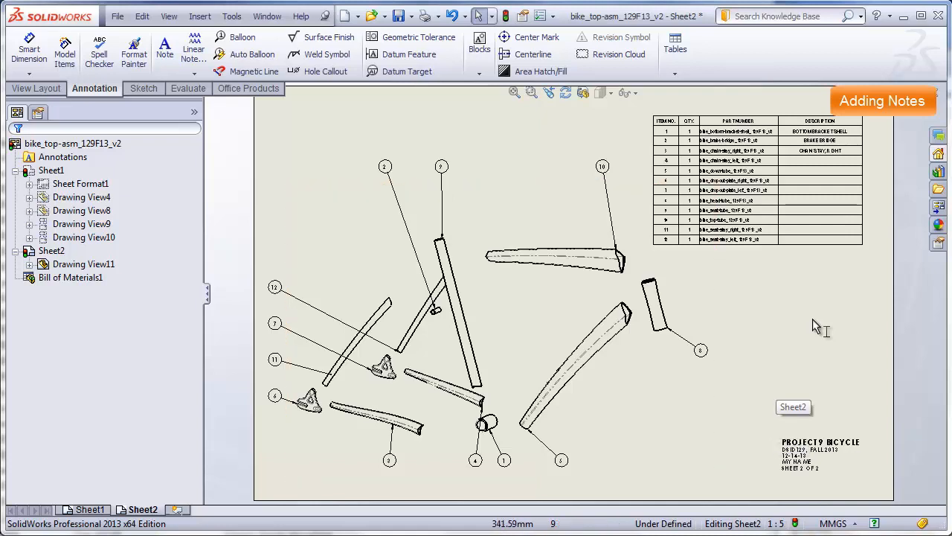
Copy the title note from Sheet2 to Sheet1 and position it in the sheet's lower-right corner
click(818, 441)
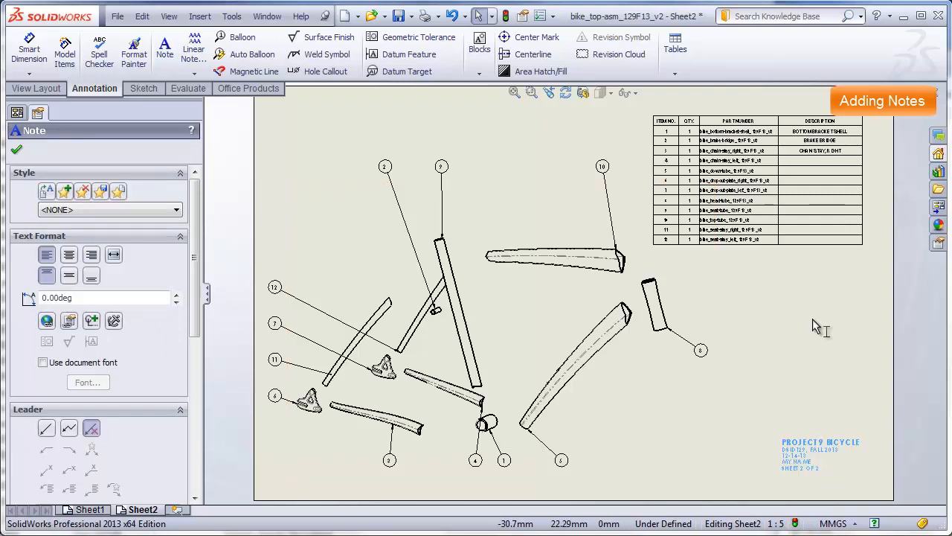
click(89, 510)
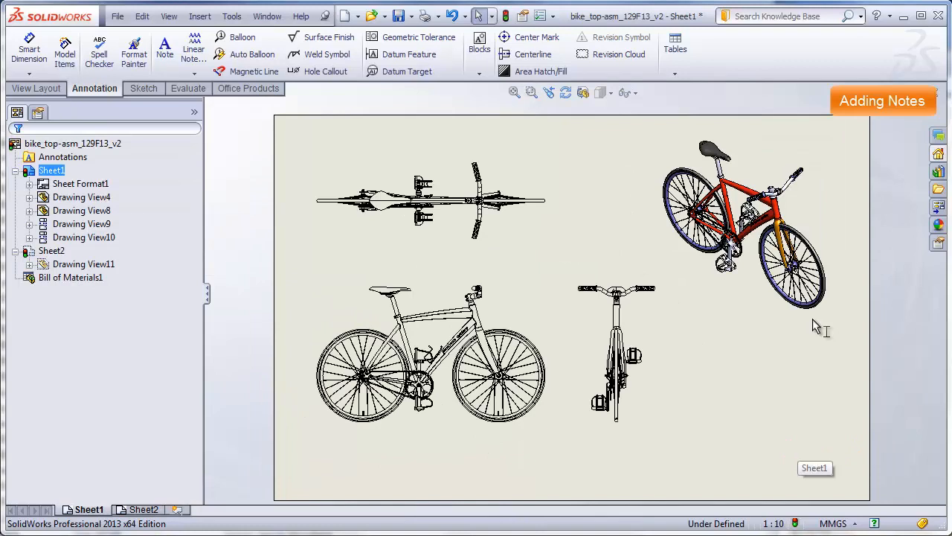
key(ctrl+v)
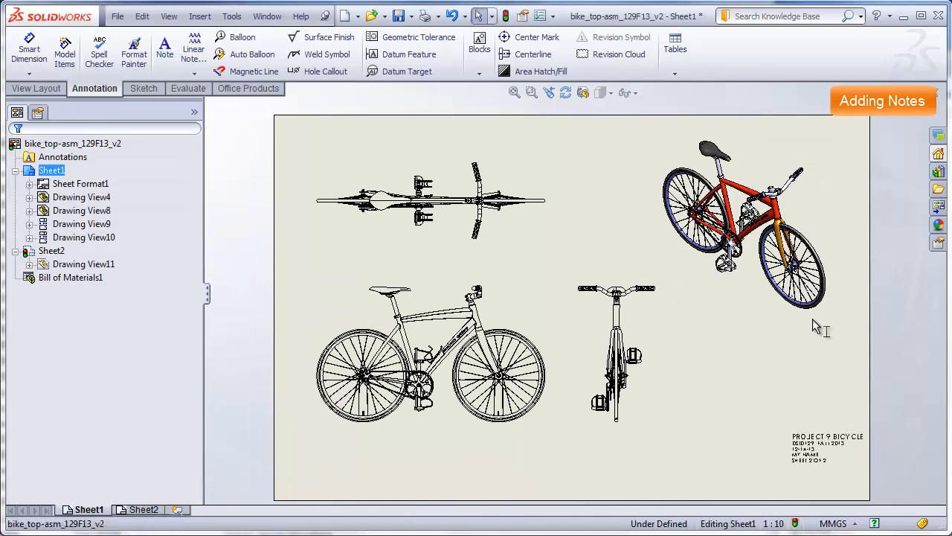
drag(801, 437, 781, 444)
click(812, 318)
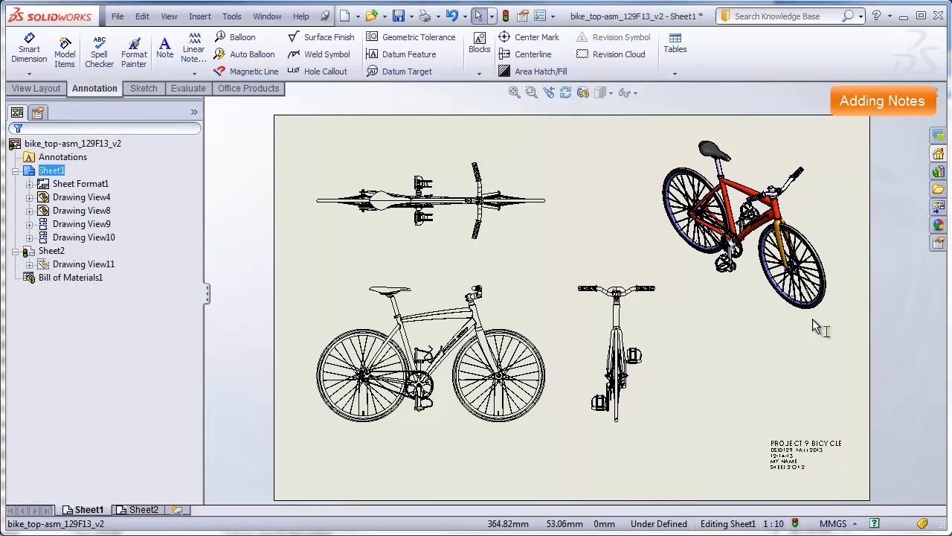
Edit the last line of the copied note on Sheet1 to read SHEET 1 OF 2
scroll(812, 318, down, 4)
scroll(812, 318, down, 1)
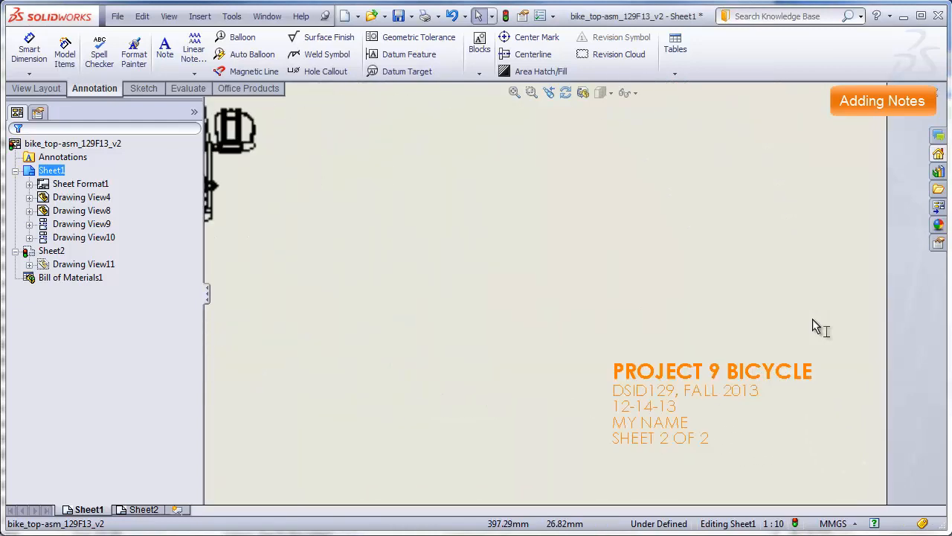
double_click(708, 407)
click(669, 439)
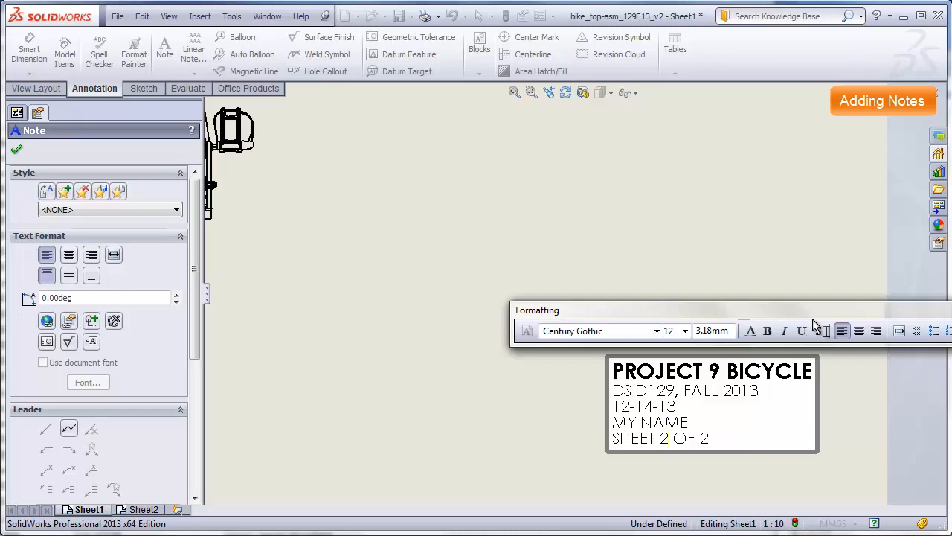
key(BackSpace)
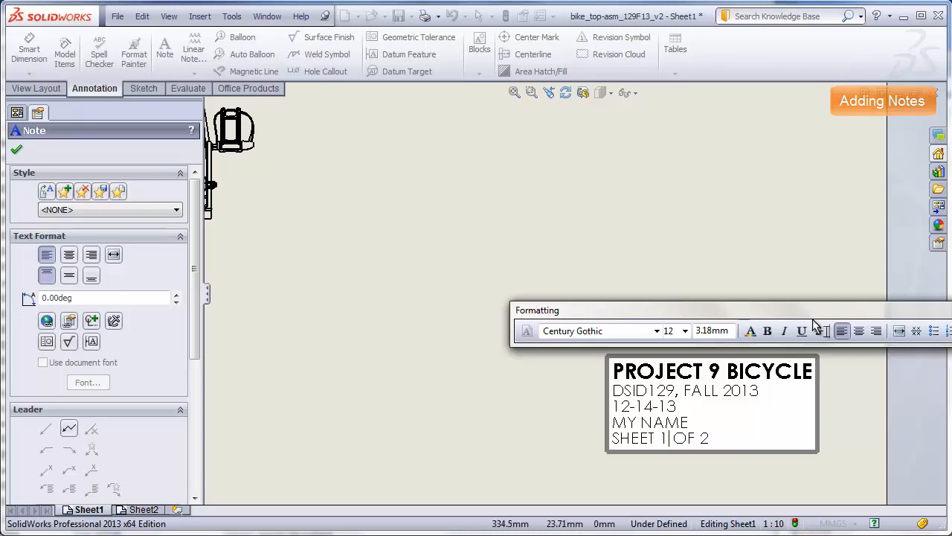
click(514, 437)
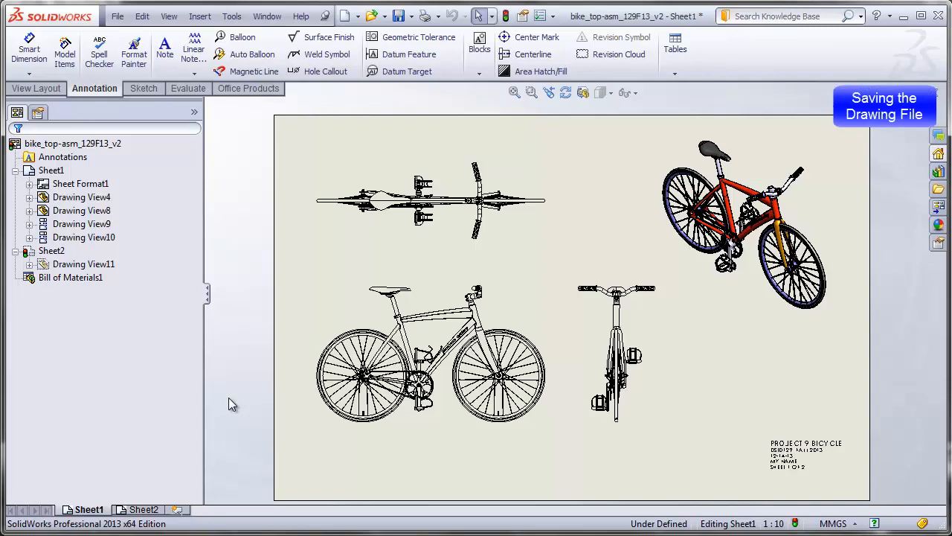
Open the Save As dialog for the drawing bike_top-asm_129F13_v2.SLDDRW and move it fully into view
click(118, 16)
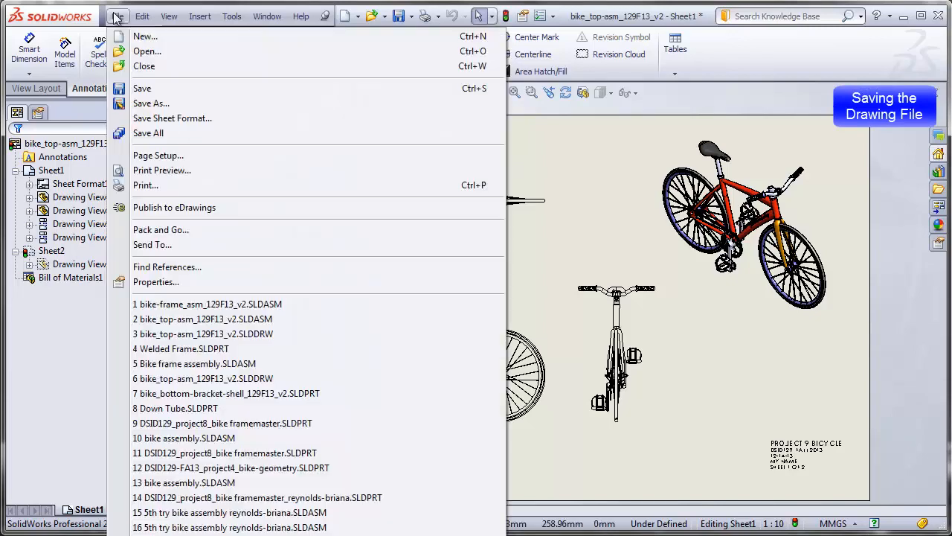
click(149, 99)
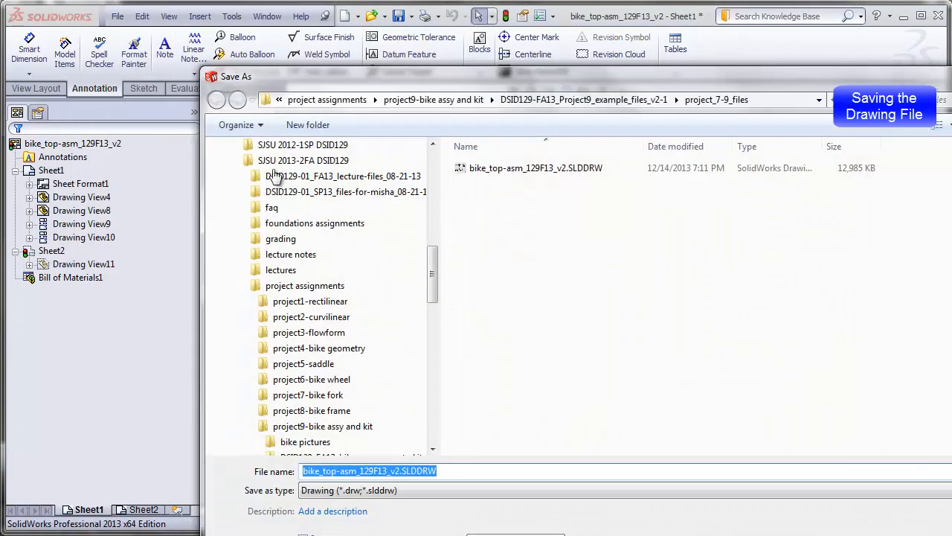
drag(415, 82, 380, 6)
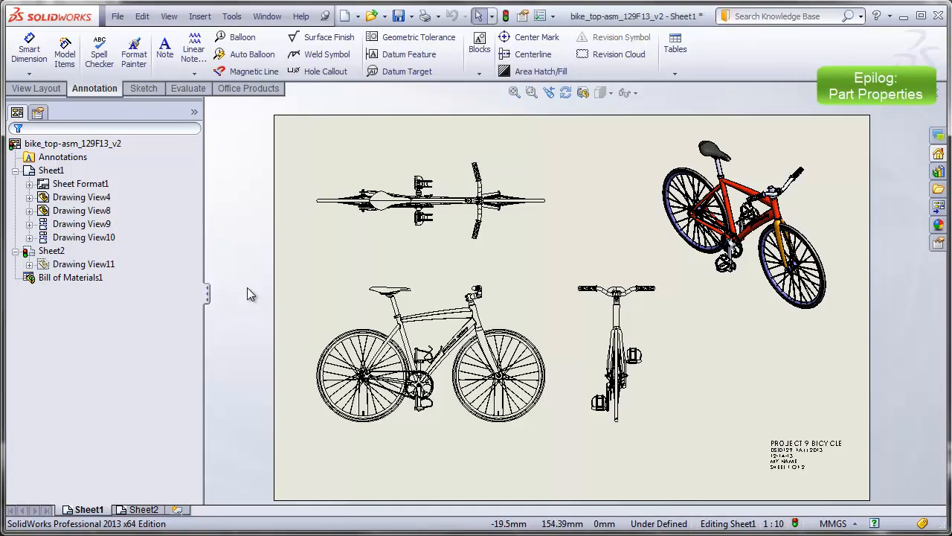
Return to Sheet2 and examine the Description column of the bill of materials up close
click(146, 510)
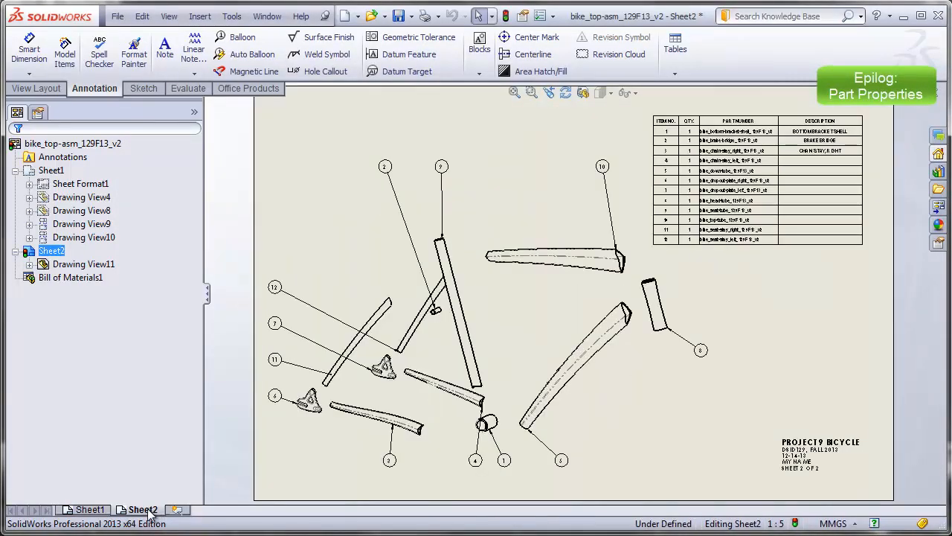
scroll(762, 184, down, 5)
click(766, 179)
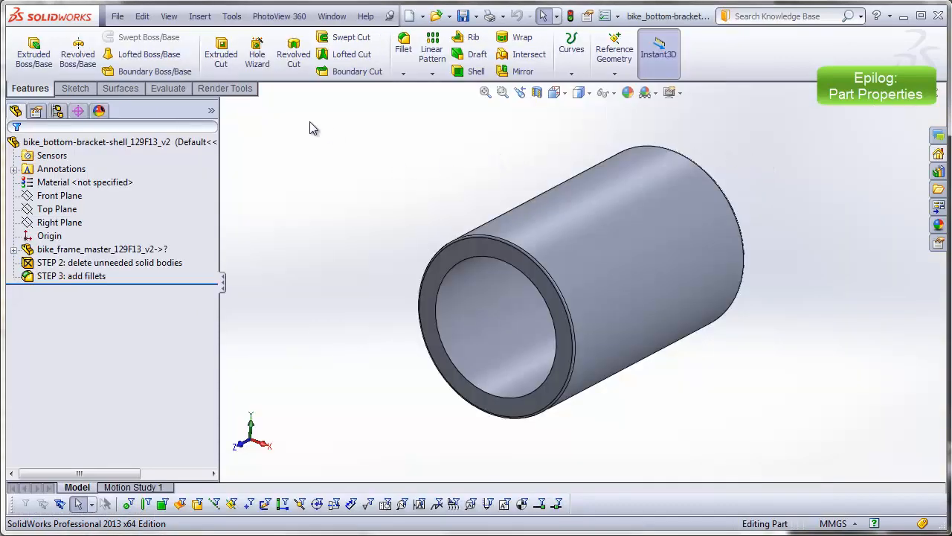
Open the bottom bracket shell part's file properties to view its configuration-specific Description property
click(118, 15)
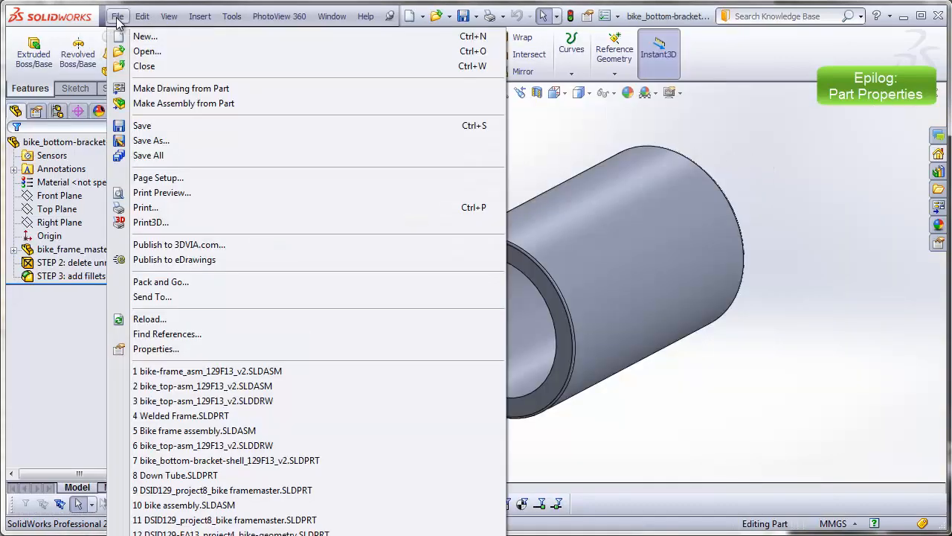
click(180, 350)
drag(107, 170, 504, 122)
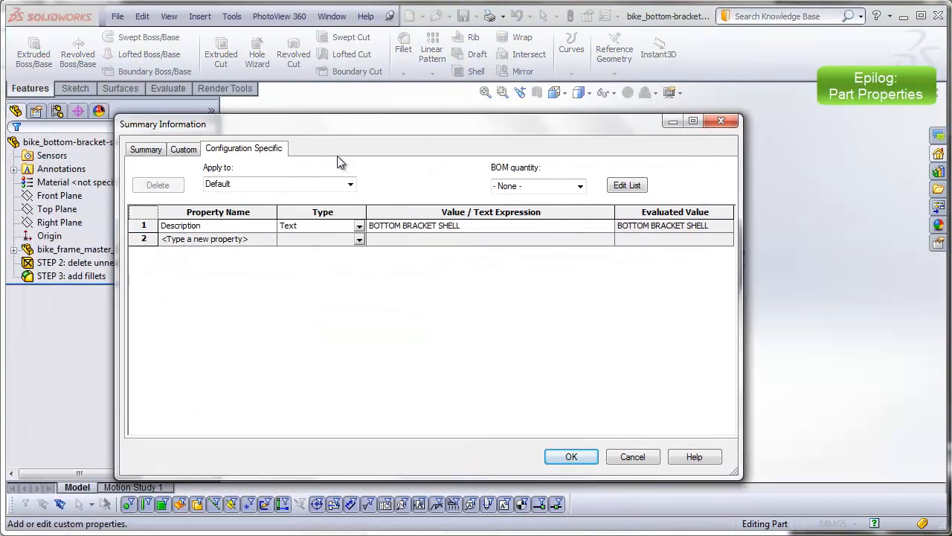